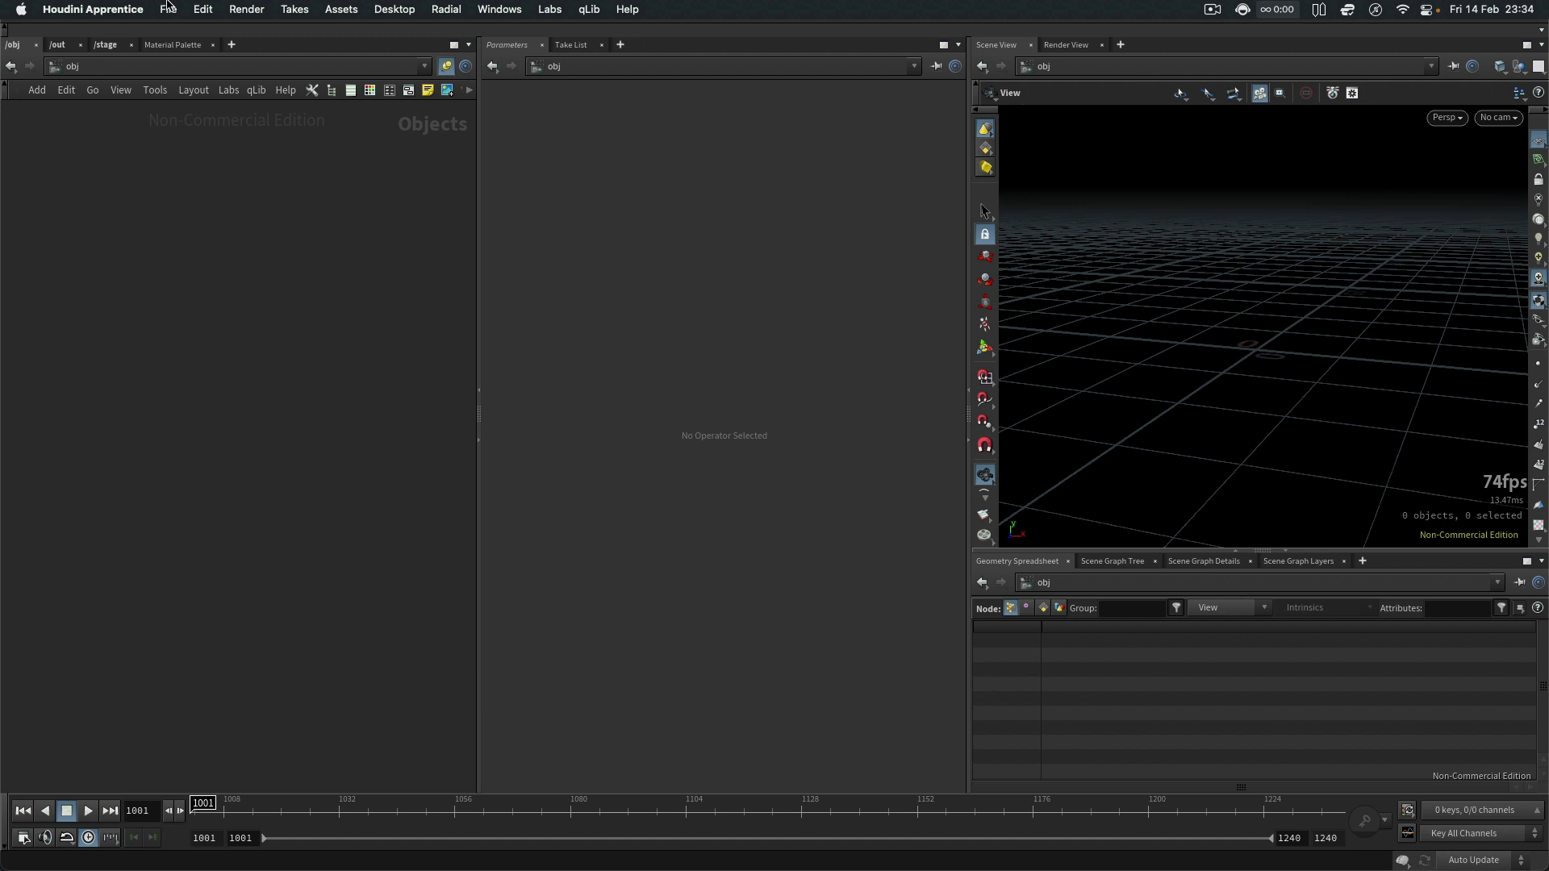
Import the FBX file $HIP/trebuchet_02.fbx, with materials as Principled Shaders and Maya compatibility mode
click(167, 8)
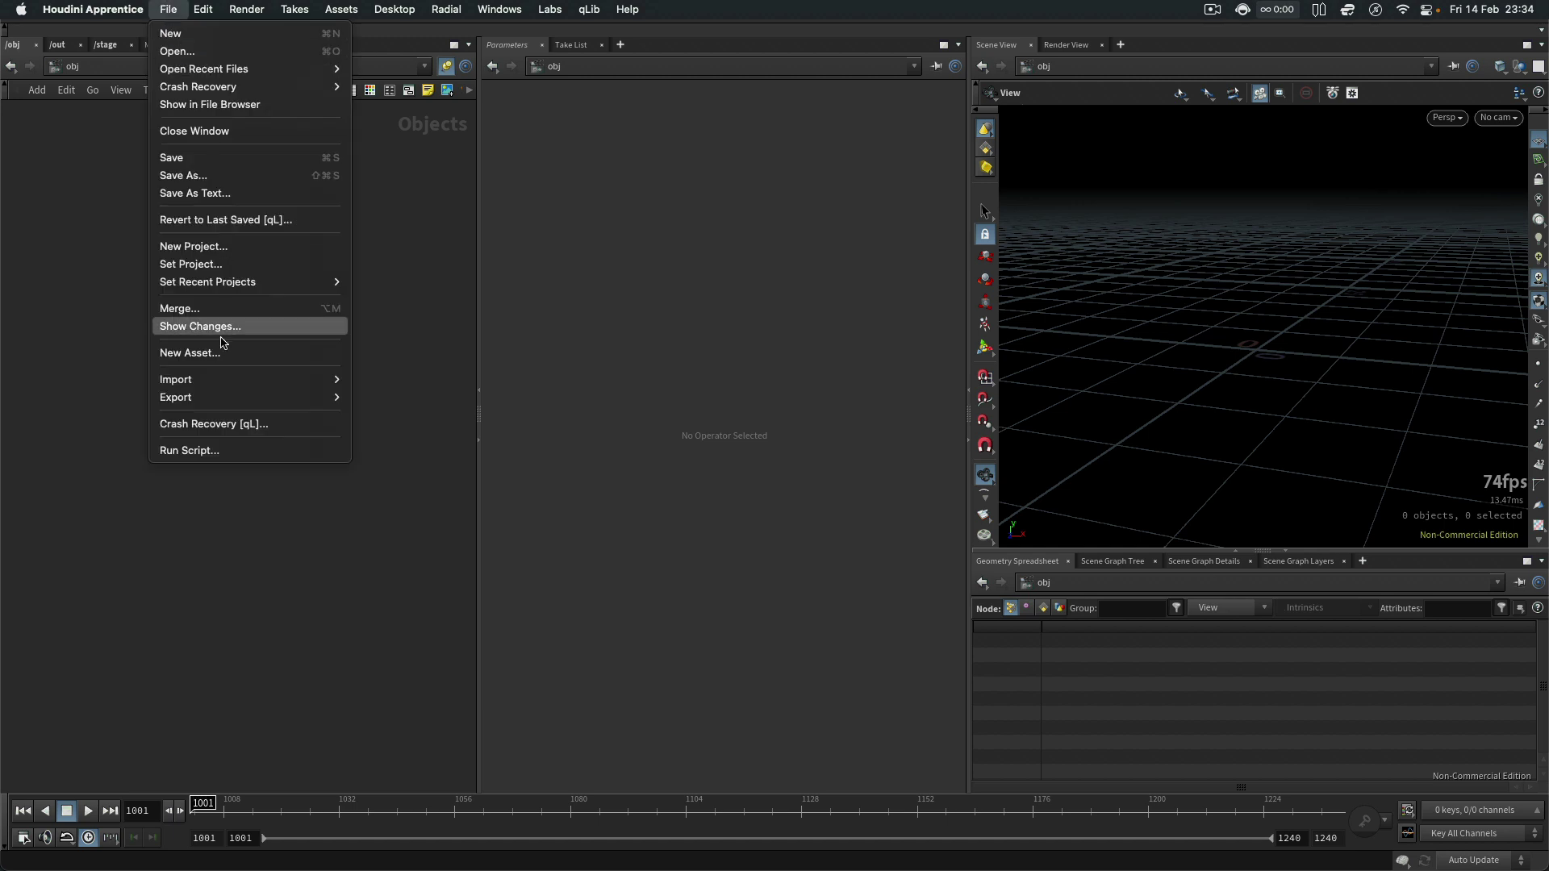
mouse_move(215, 384)
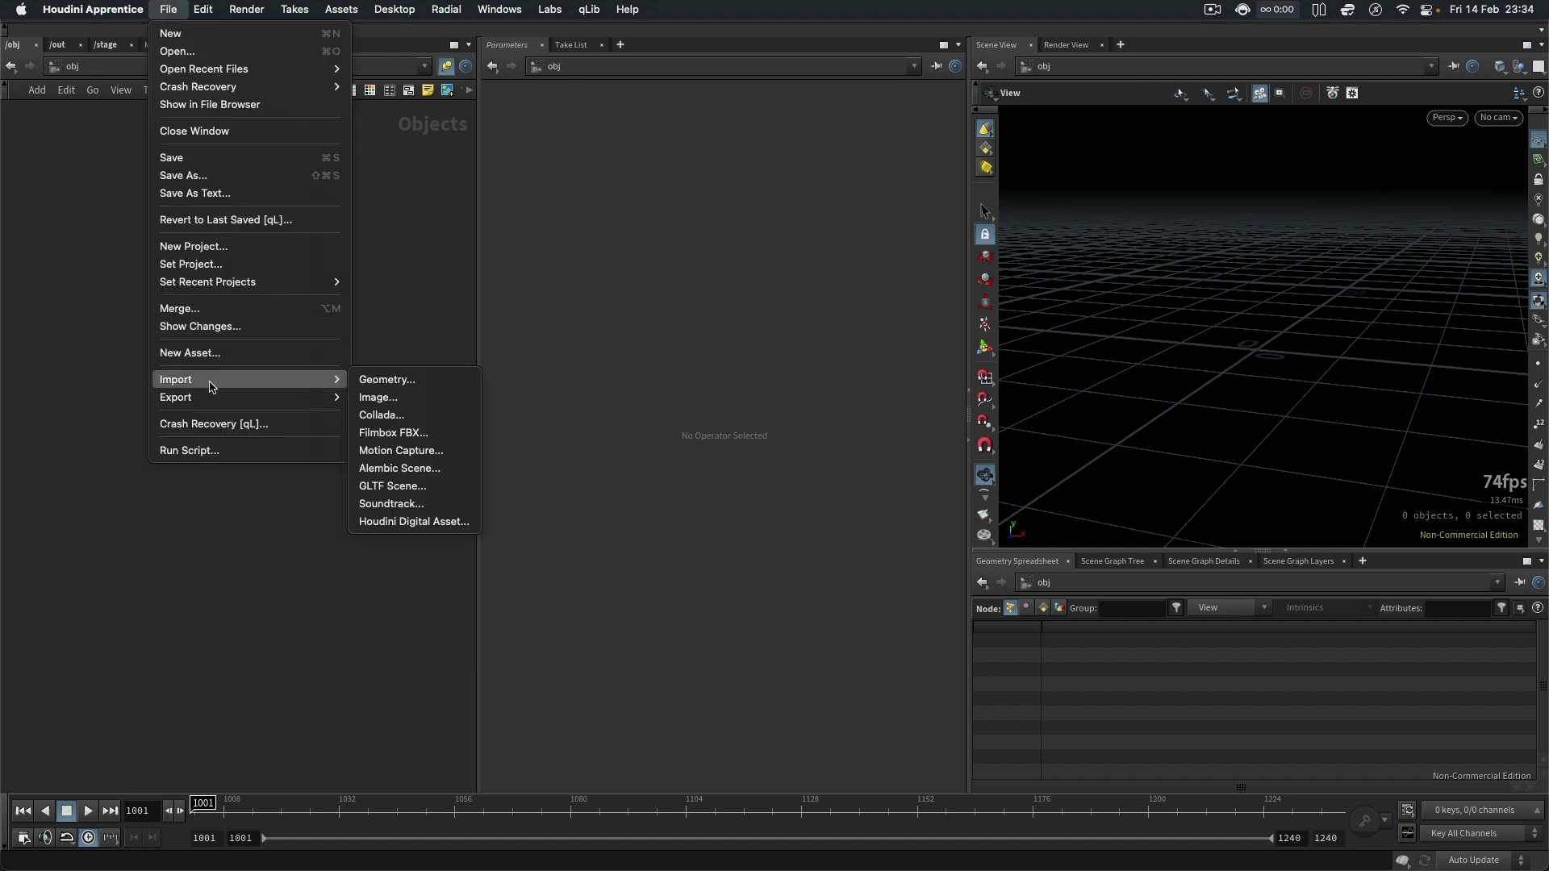
click(407, 440)
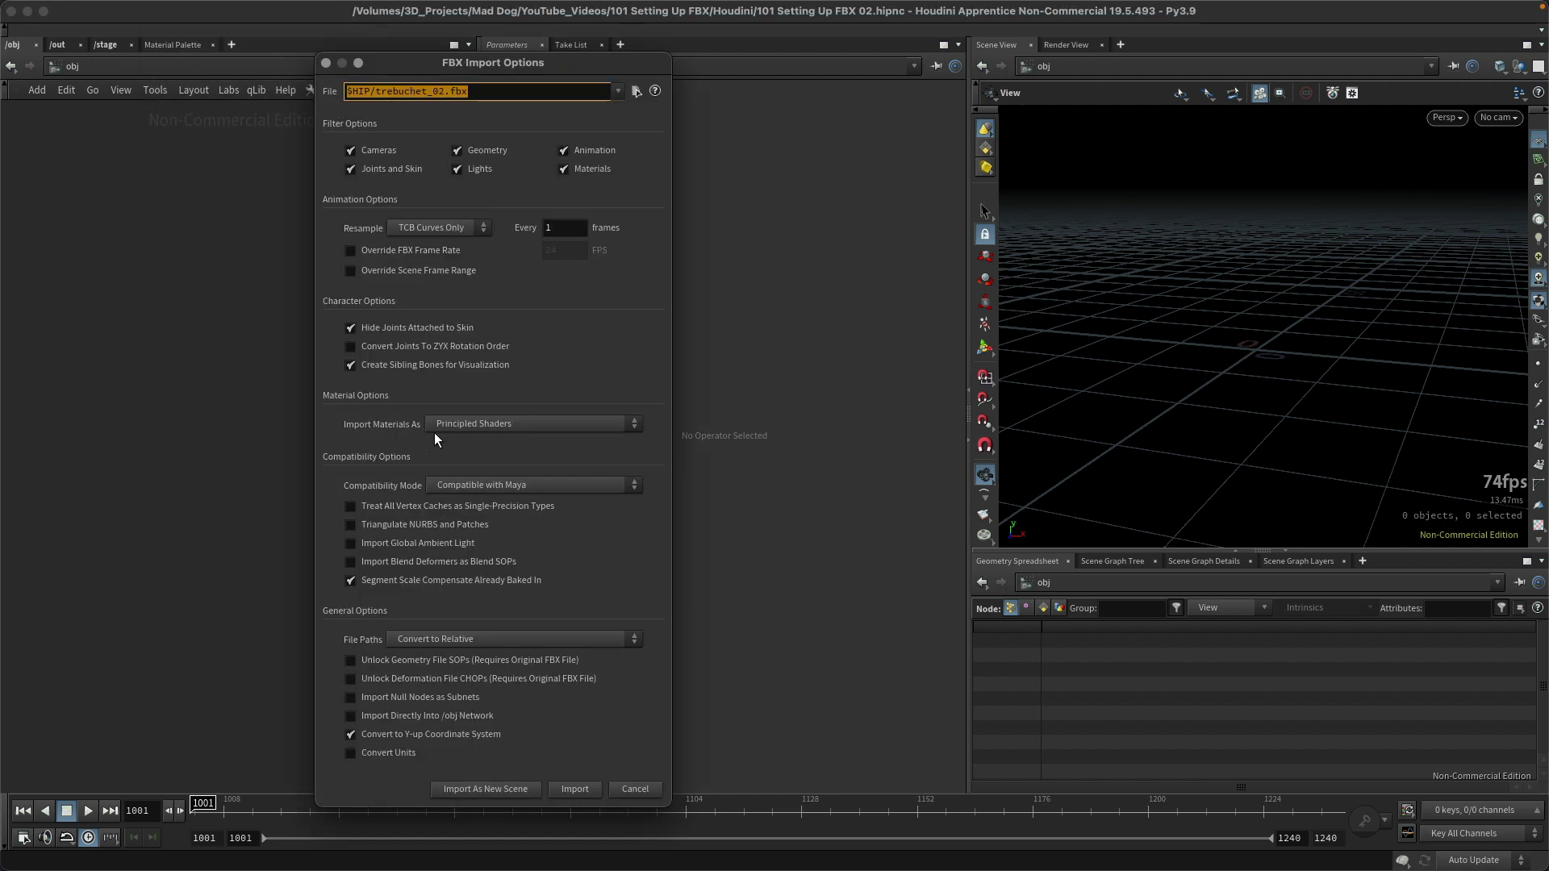
click(551, 96)
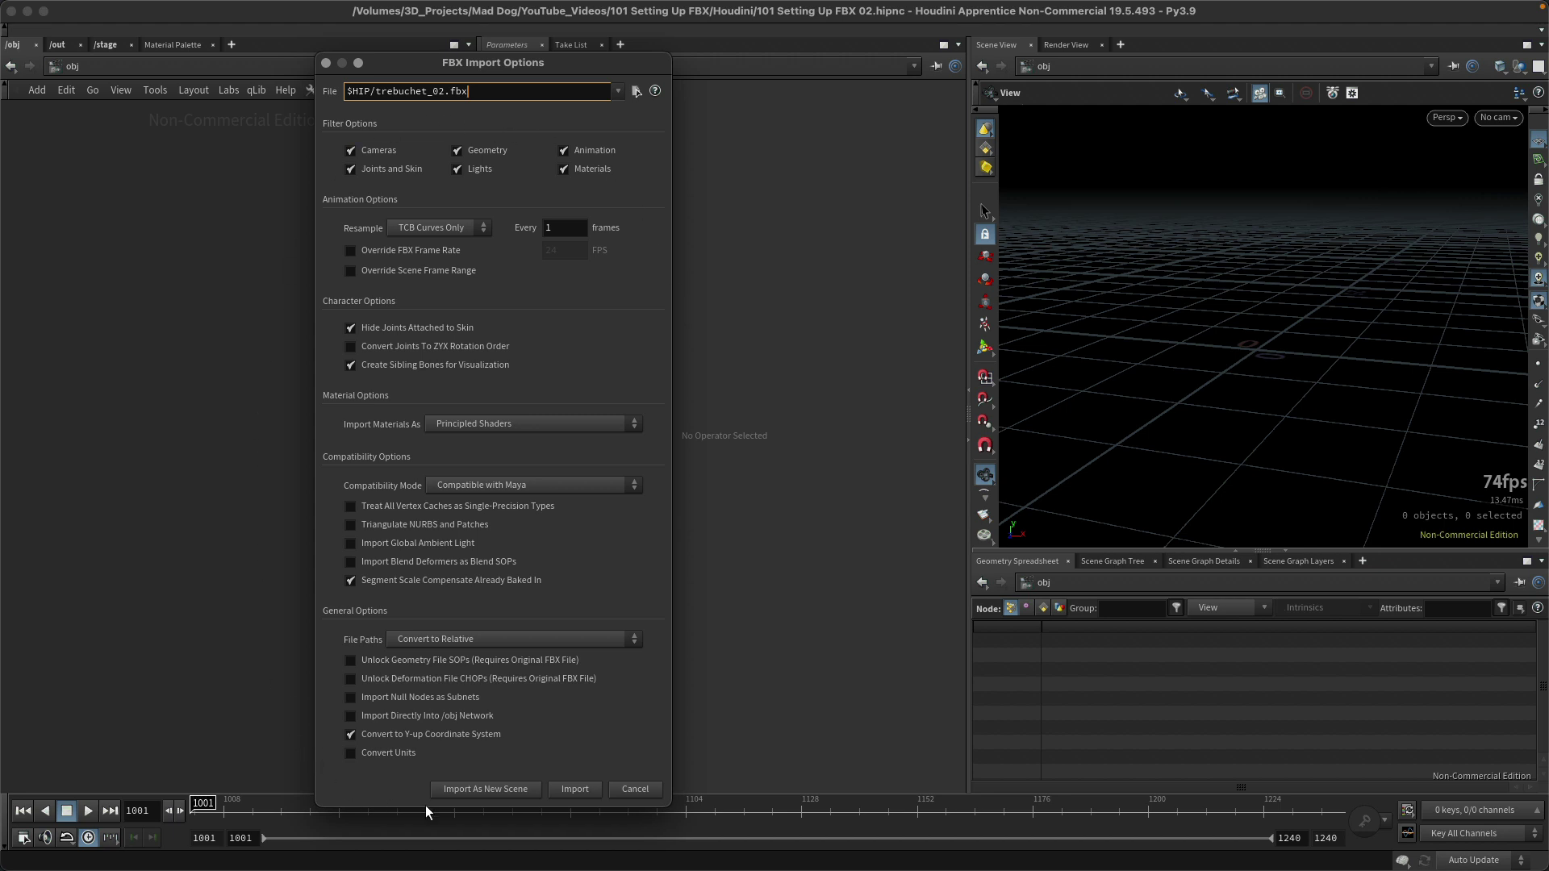
click(579, 791)
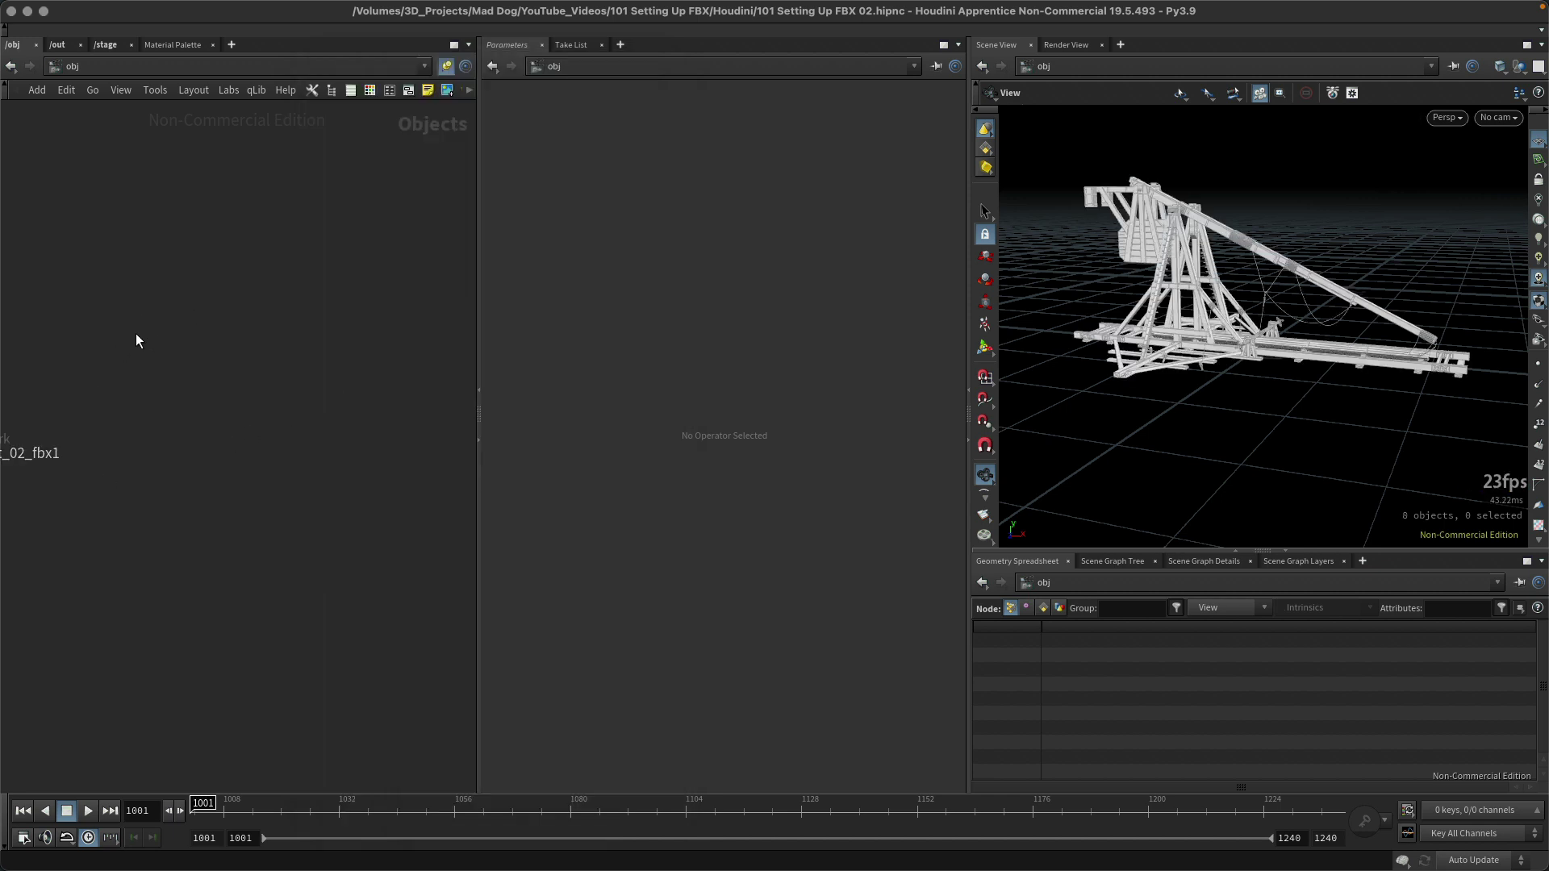
Reposition the imported trebuchet subnetwork node in the object network and go inside it
key(h)
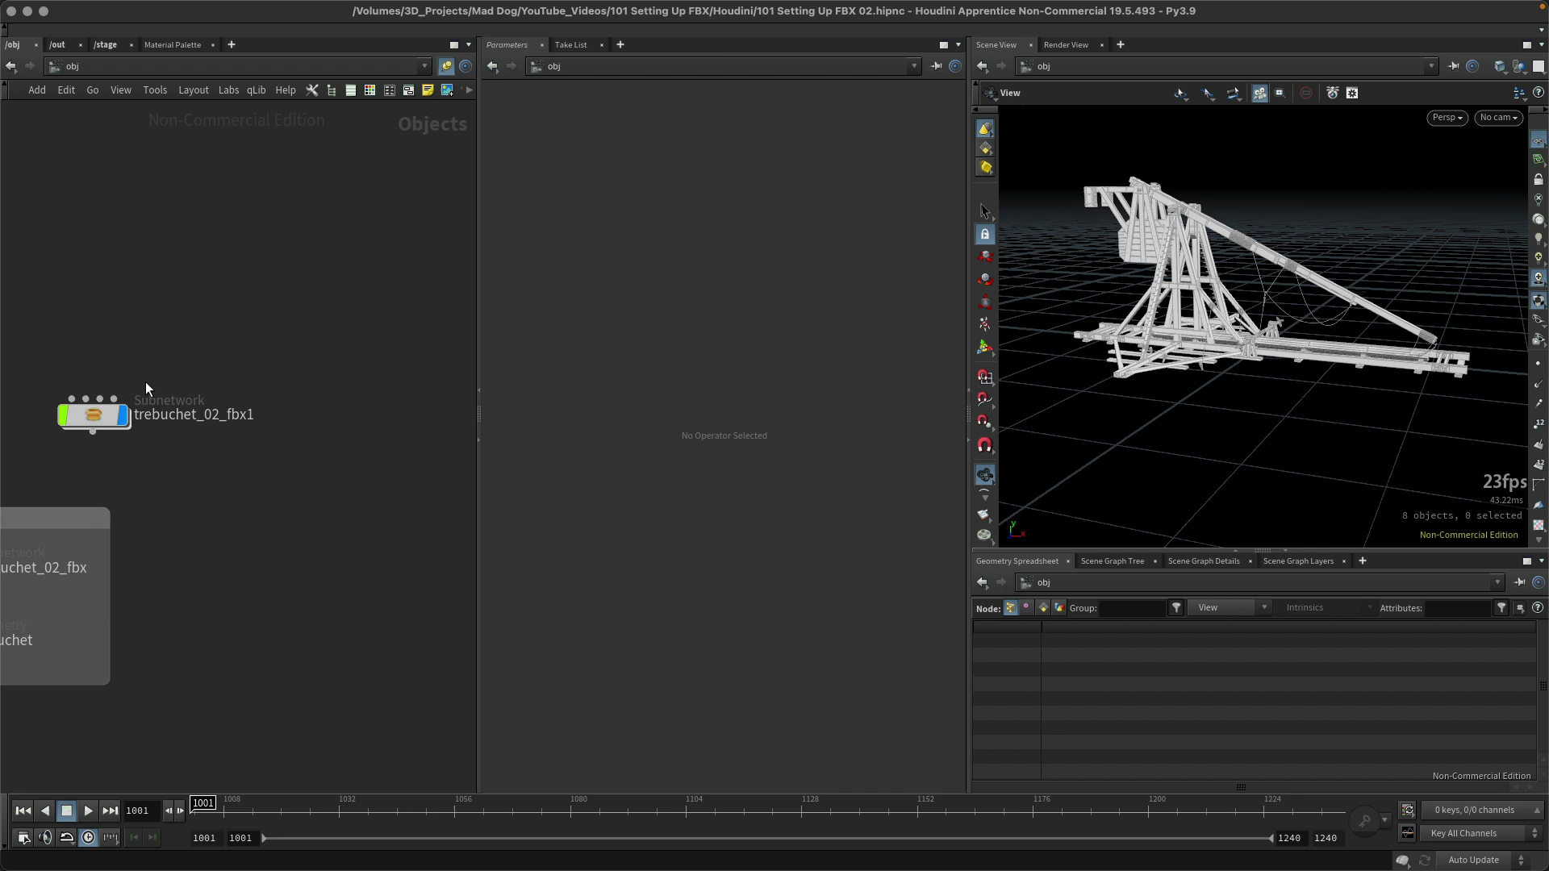
drag(113, 412, 370, 400)
key(h)
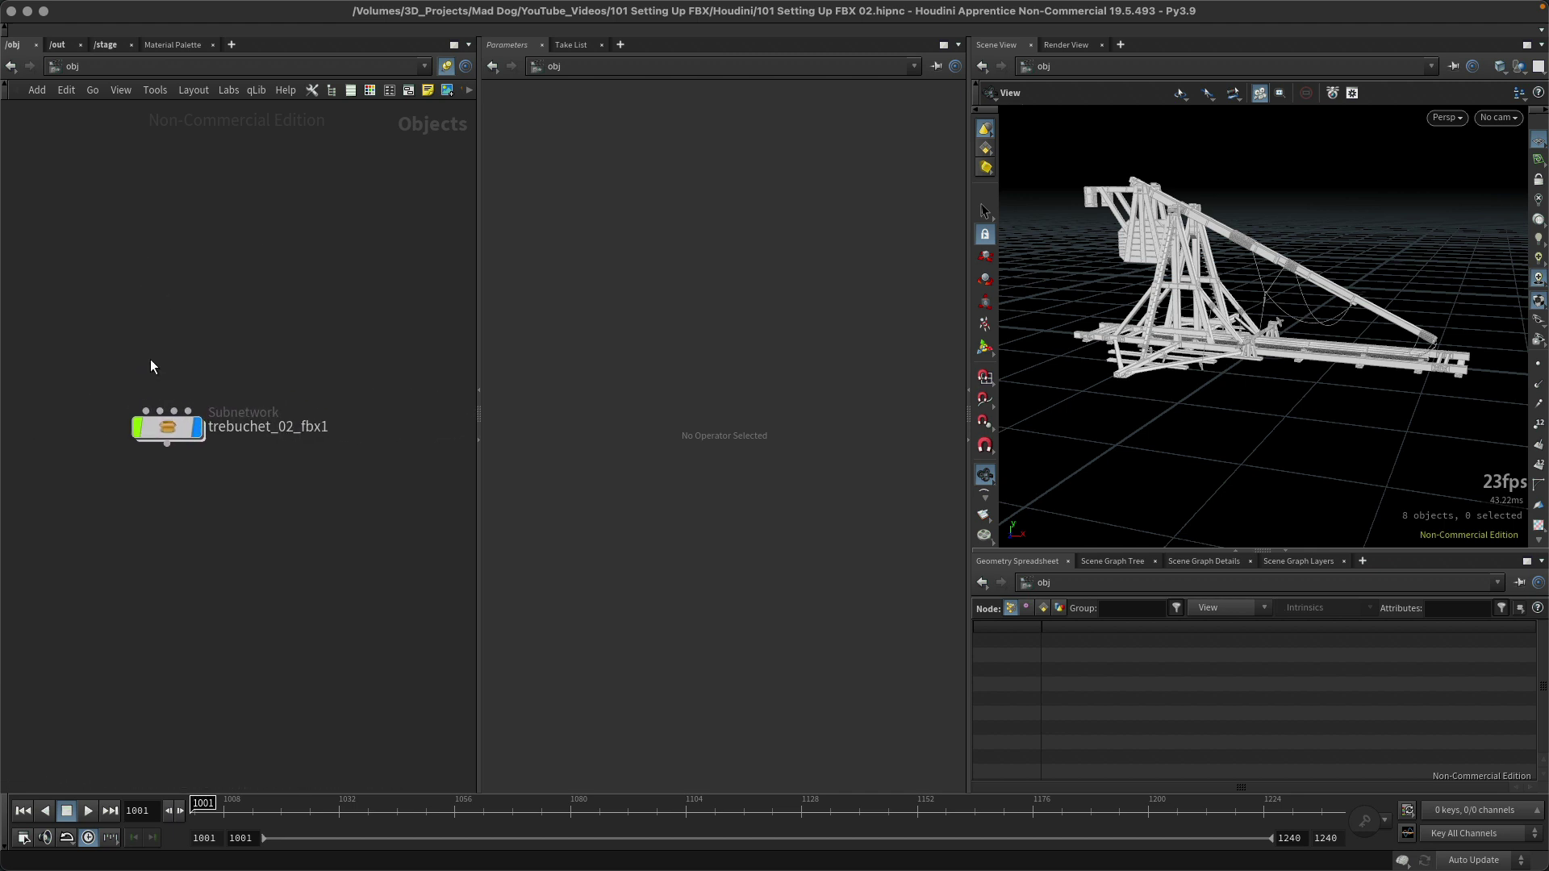
drag(166, 426, 196, 405)
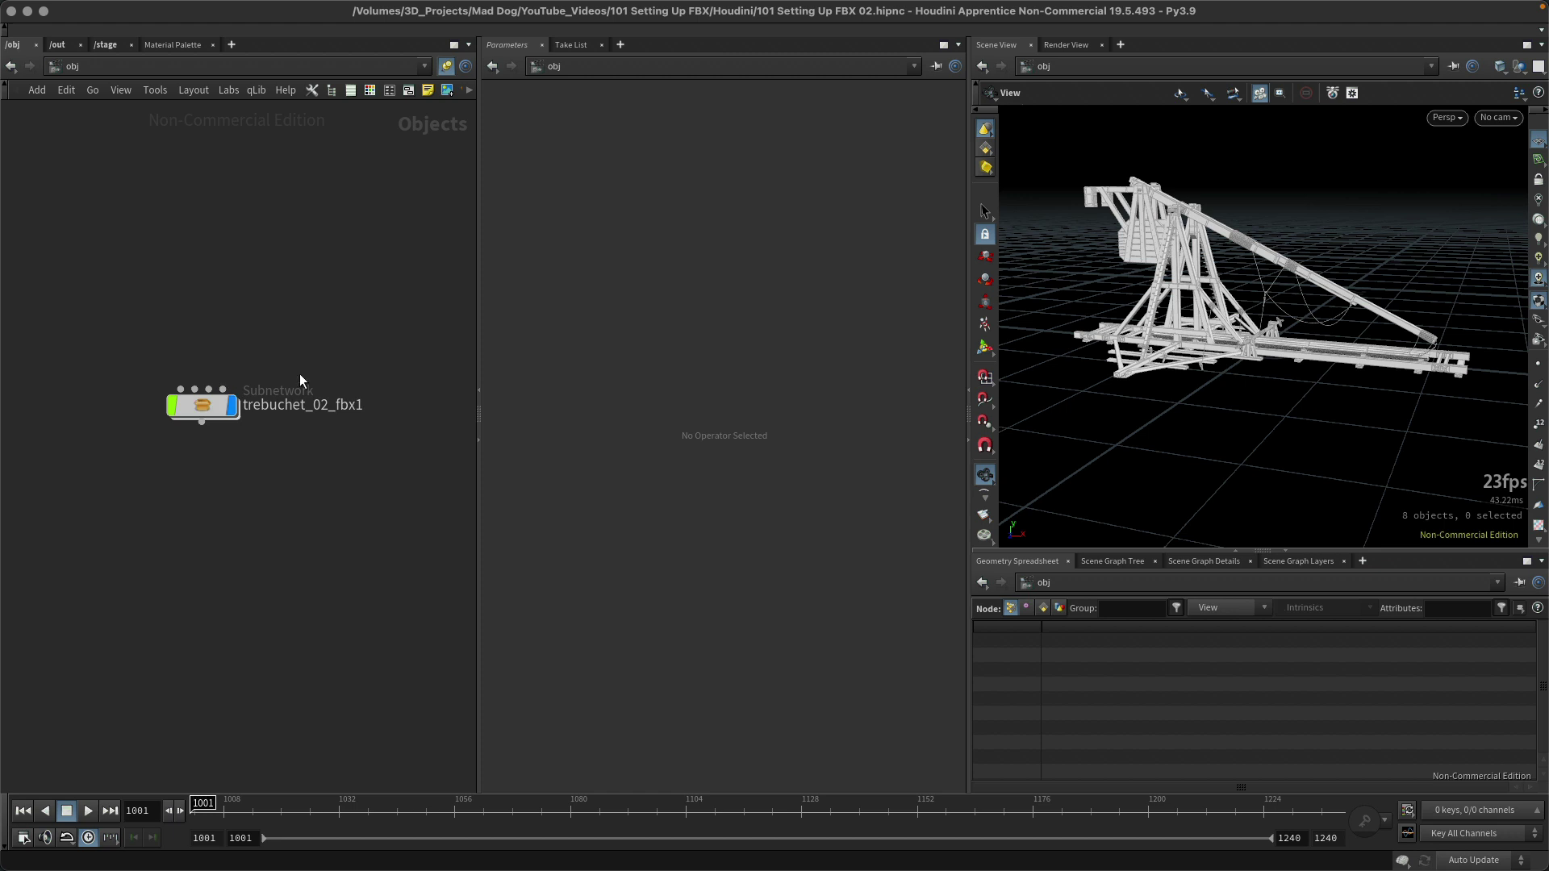
double_click(206, 407)
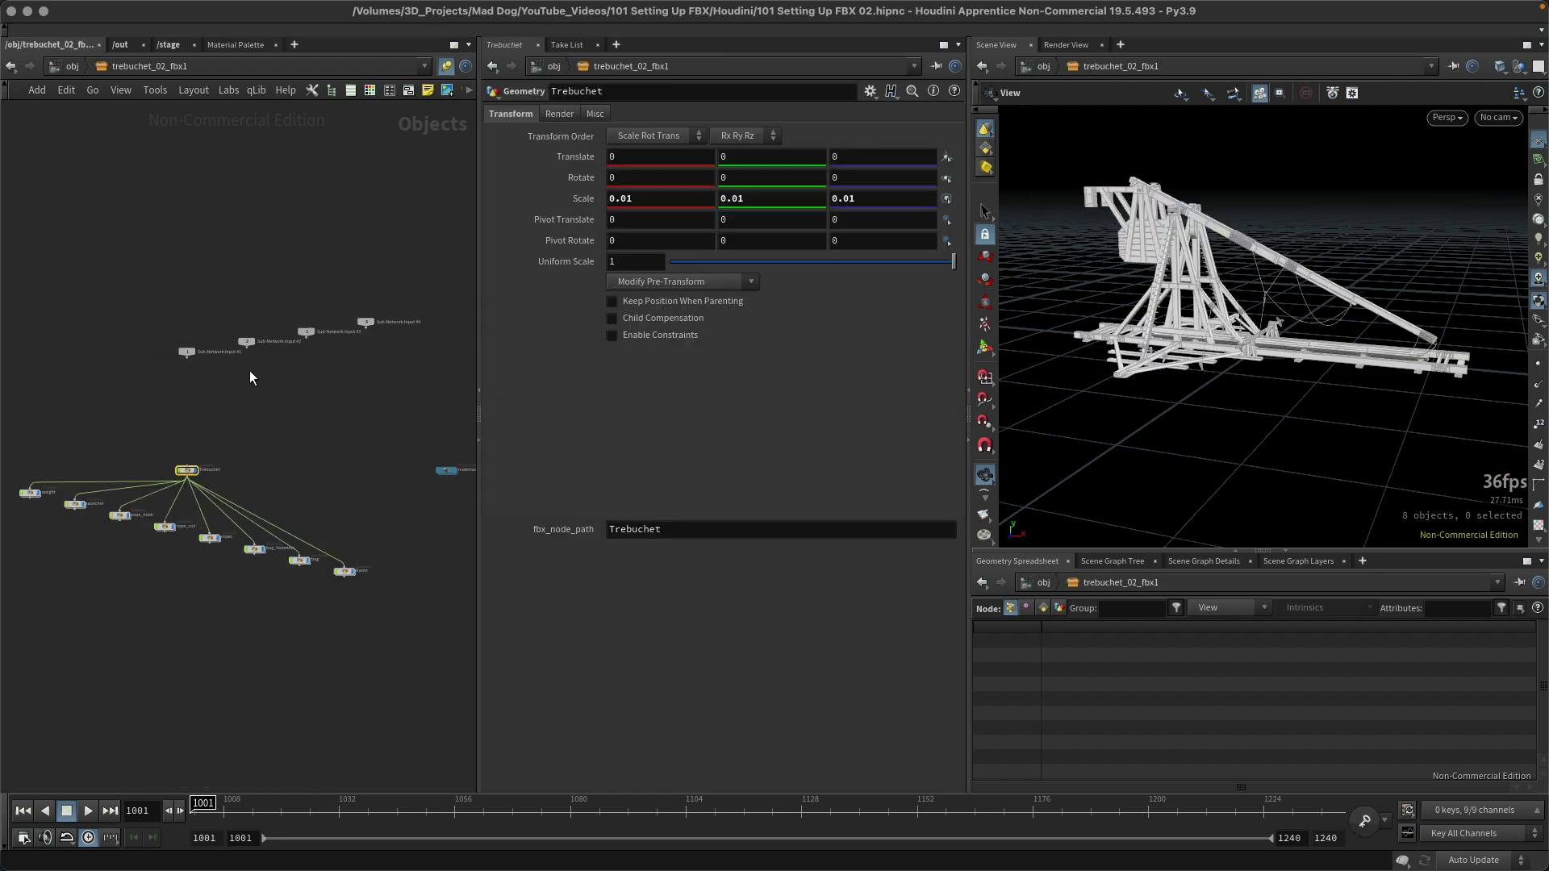
Examine the geometry nodes parented to Trebuchet, selecting weight, launcher, ropes and frame in turn to identify each part in the model
scroll(323, 347, down, 3)
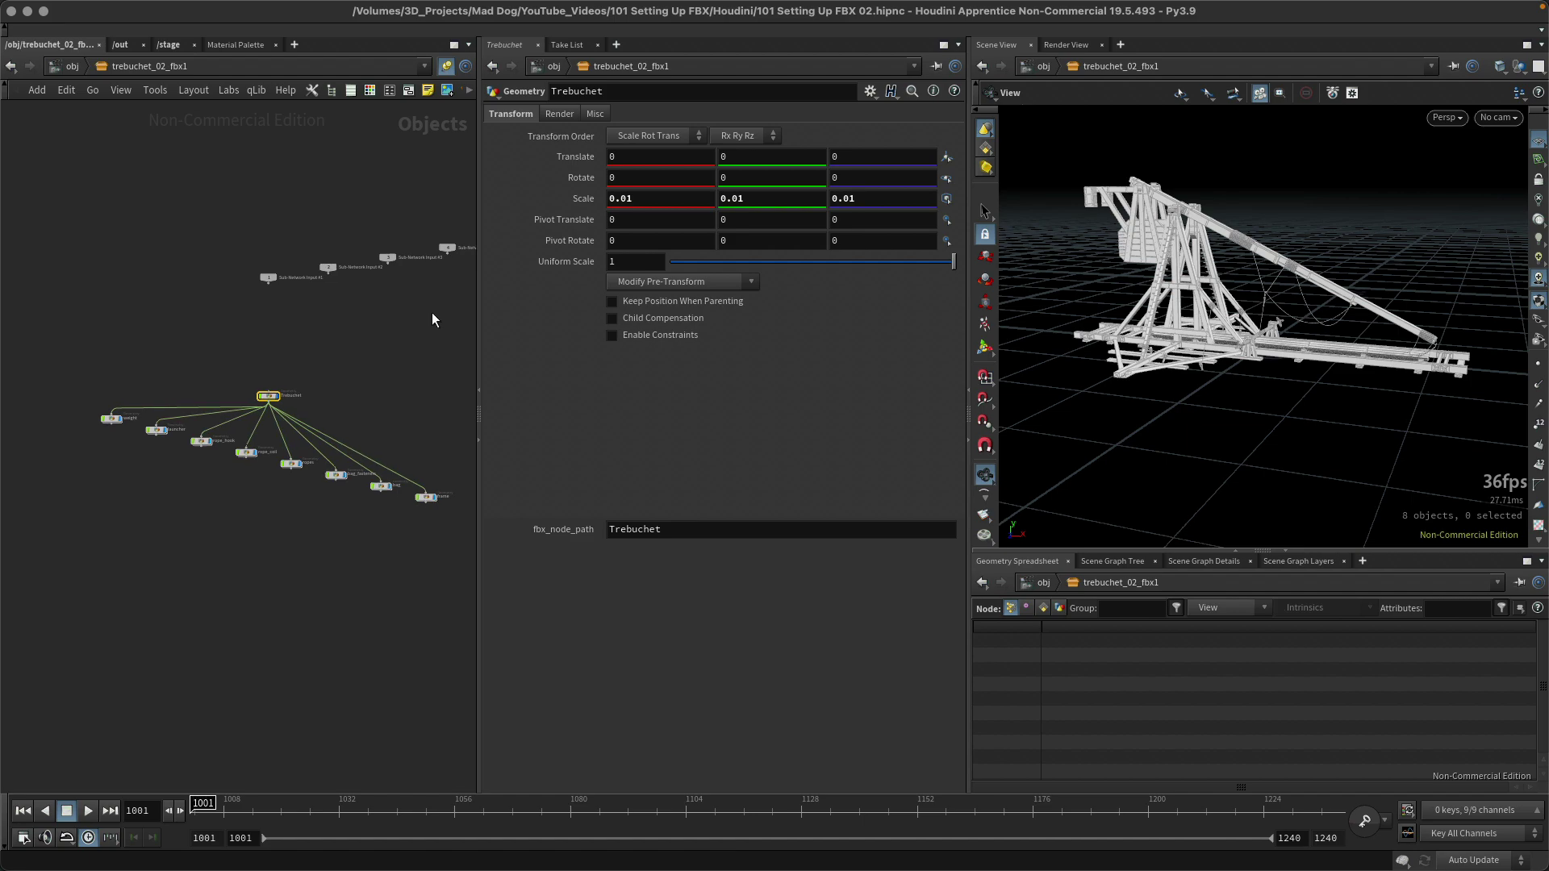
scroll(1219, 274, up, 3)
scroll(1219, 275, up, 5)
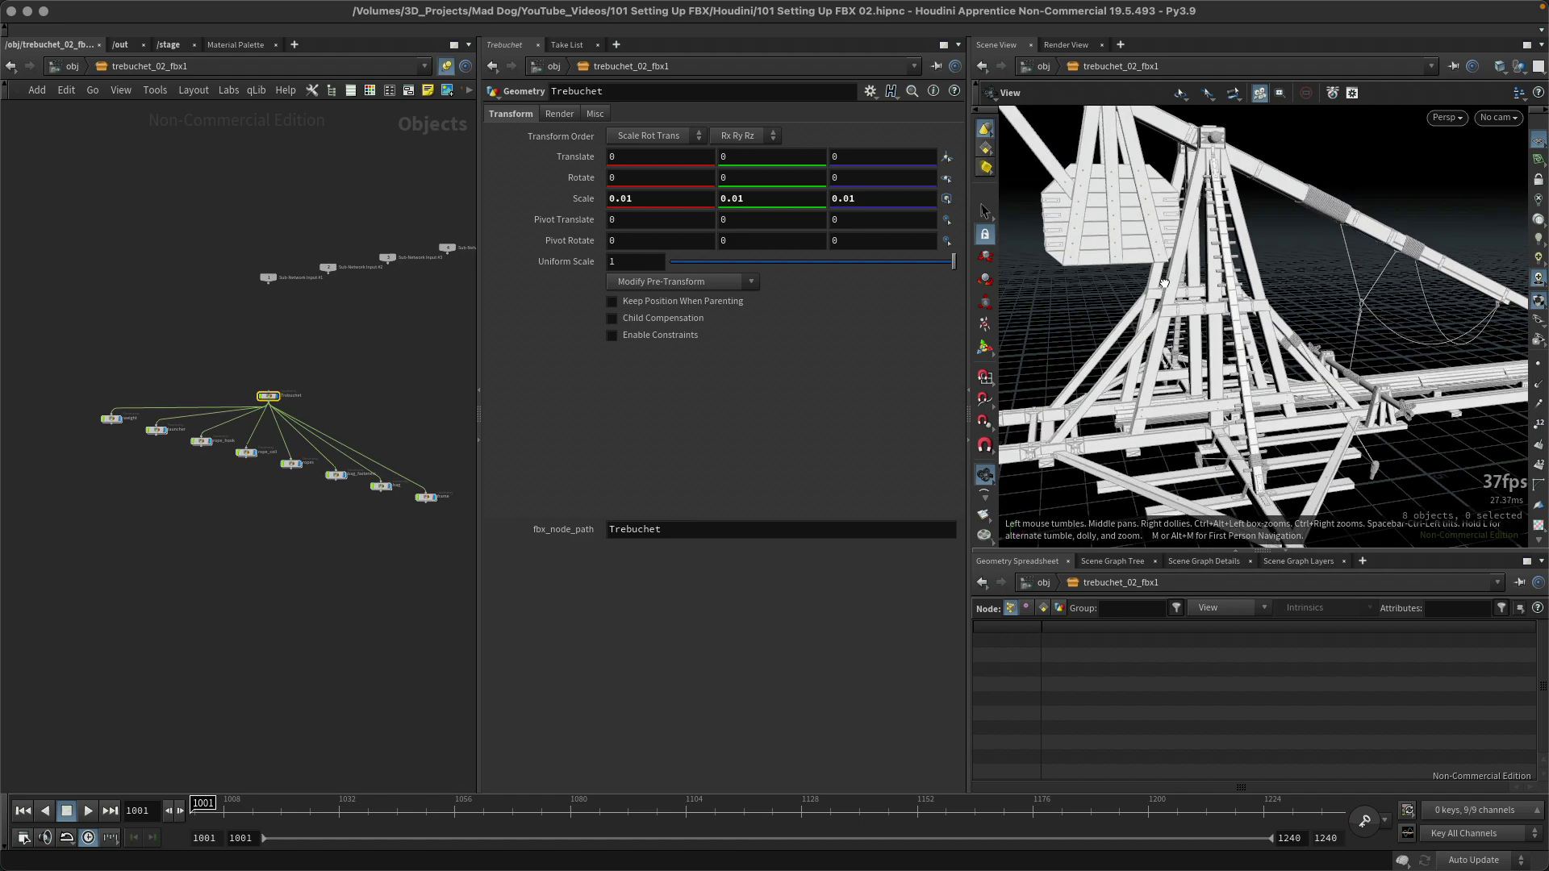
scroll(1213, 268, down, 6)
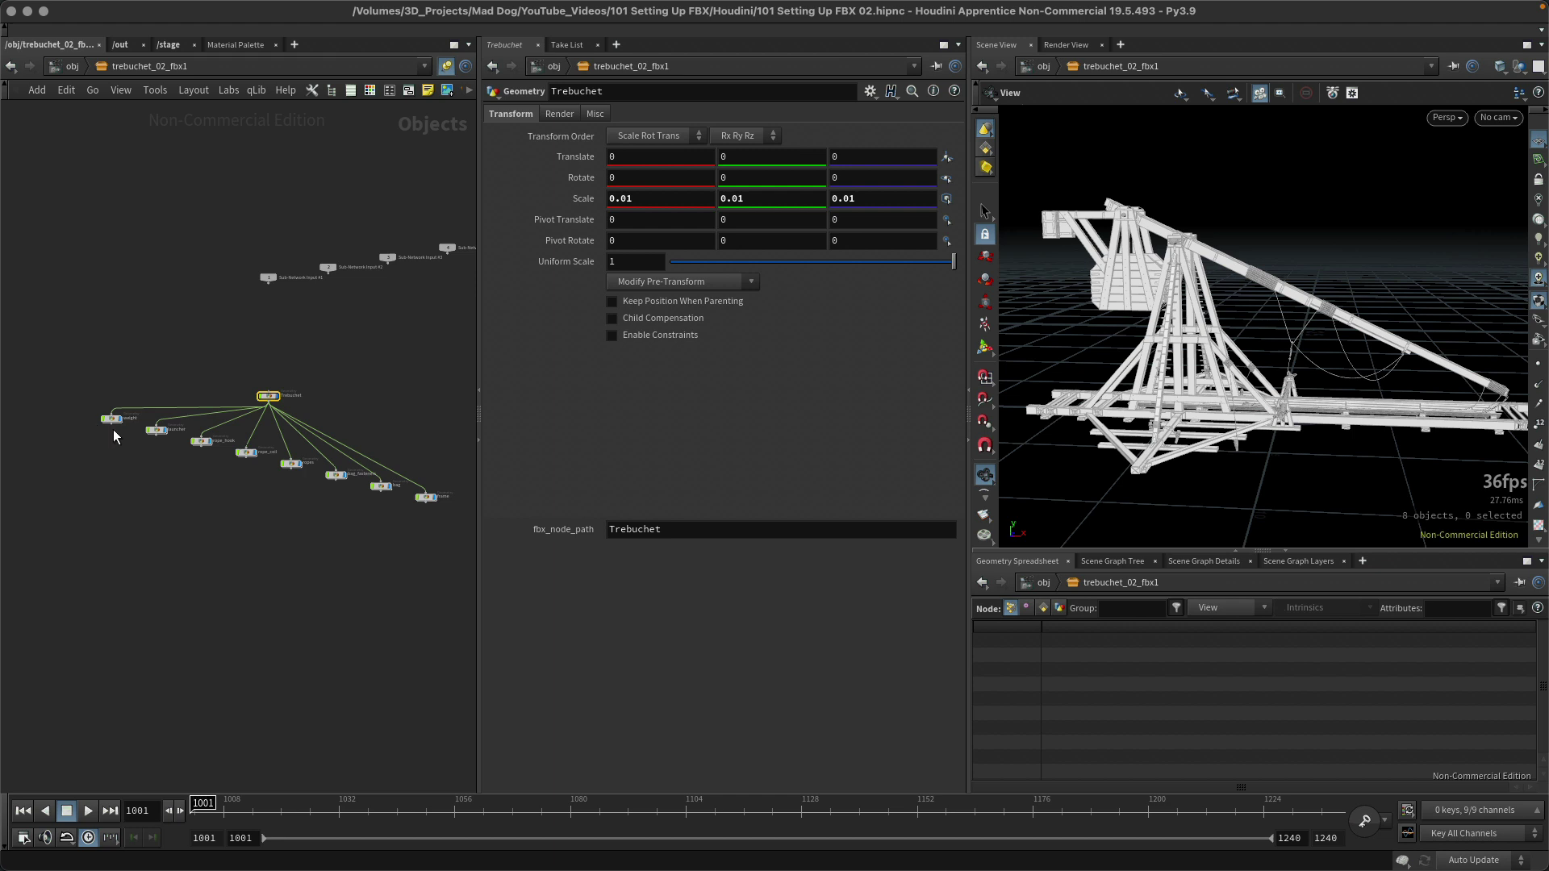
drag(132, 434, 133, 435)
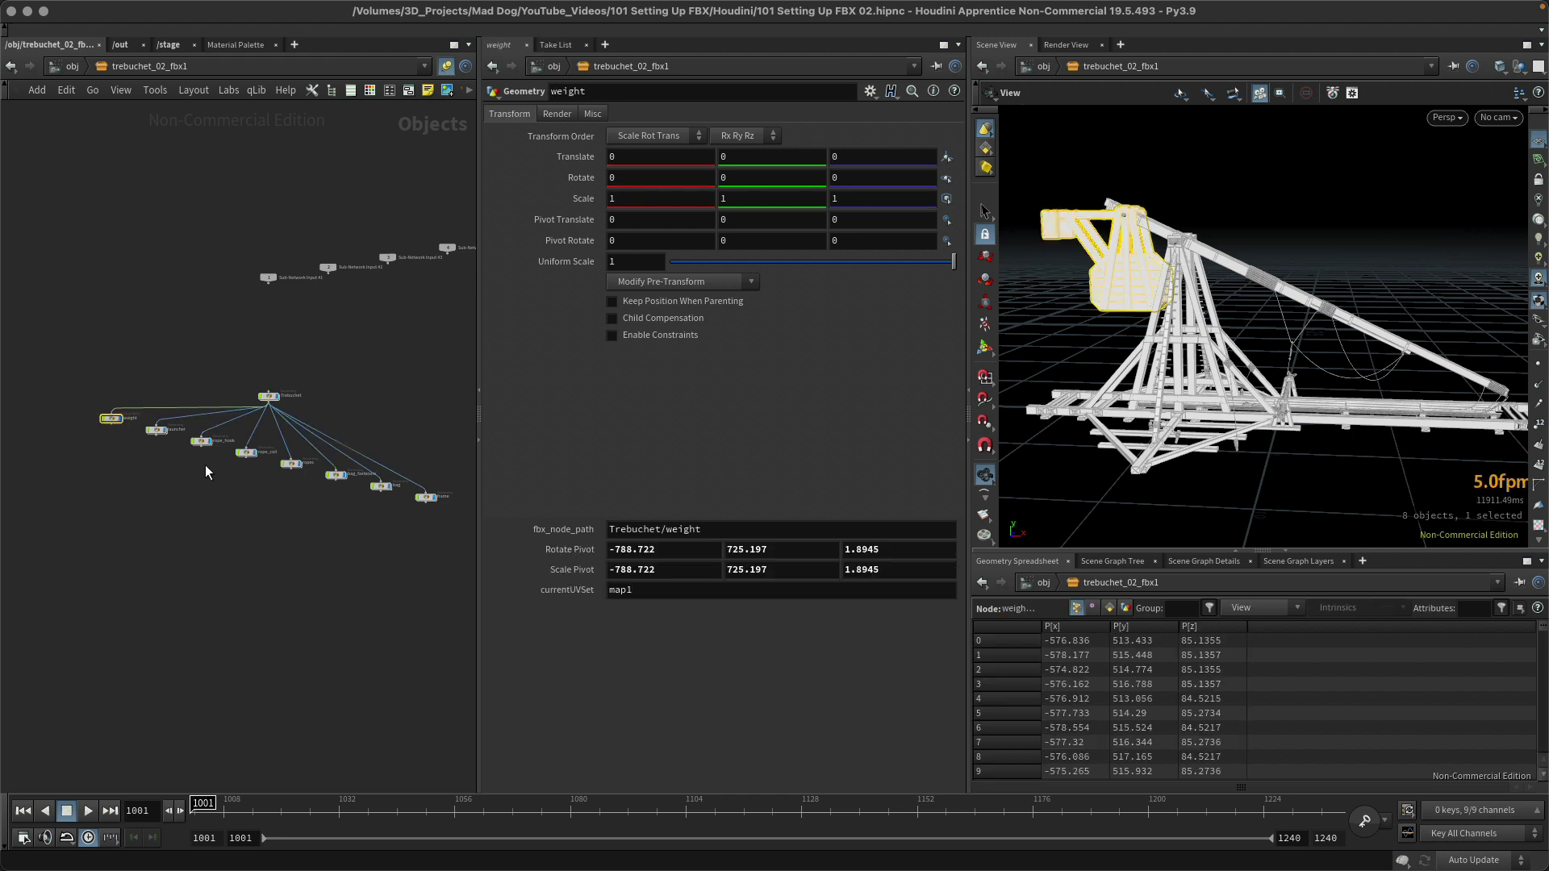
click(156, 430)
scroll(249, 543, up, 2)
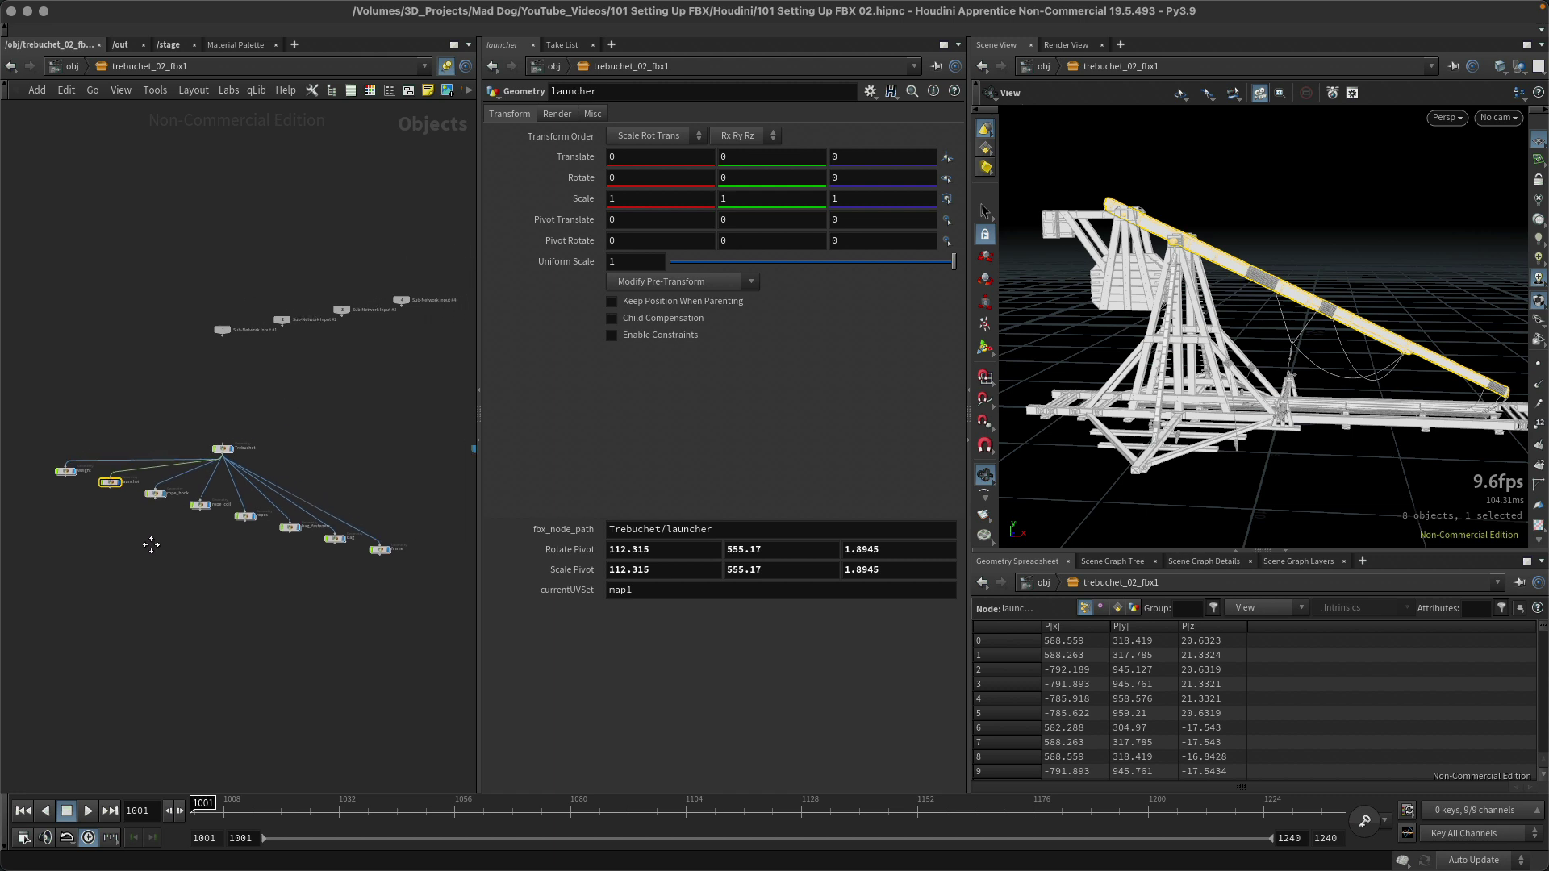
scroll(179, 528, up, 2)
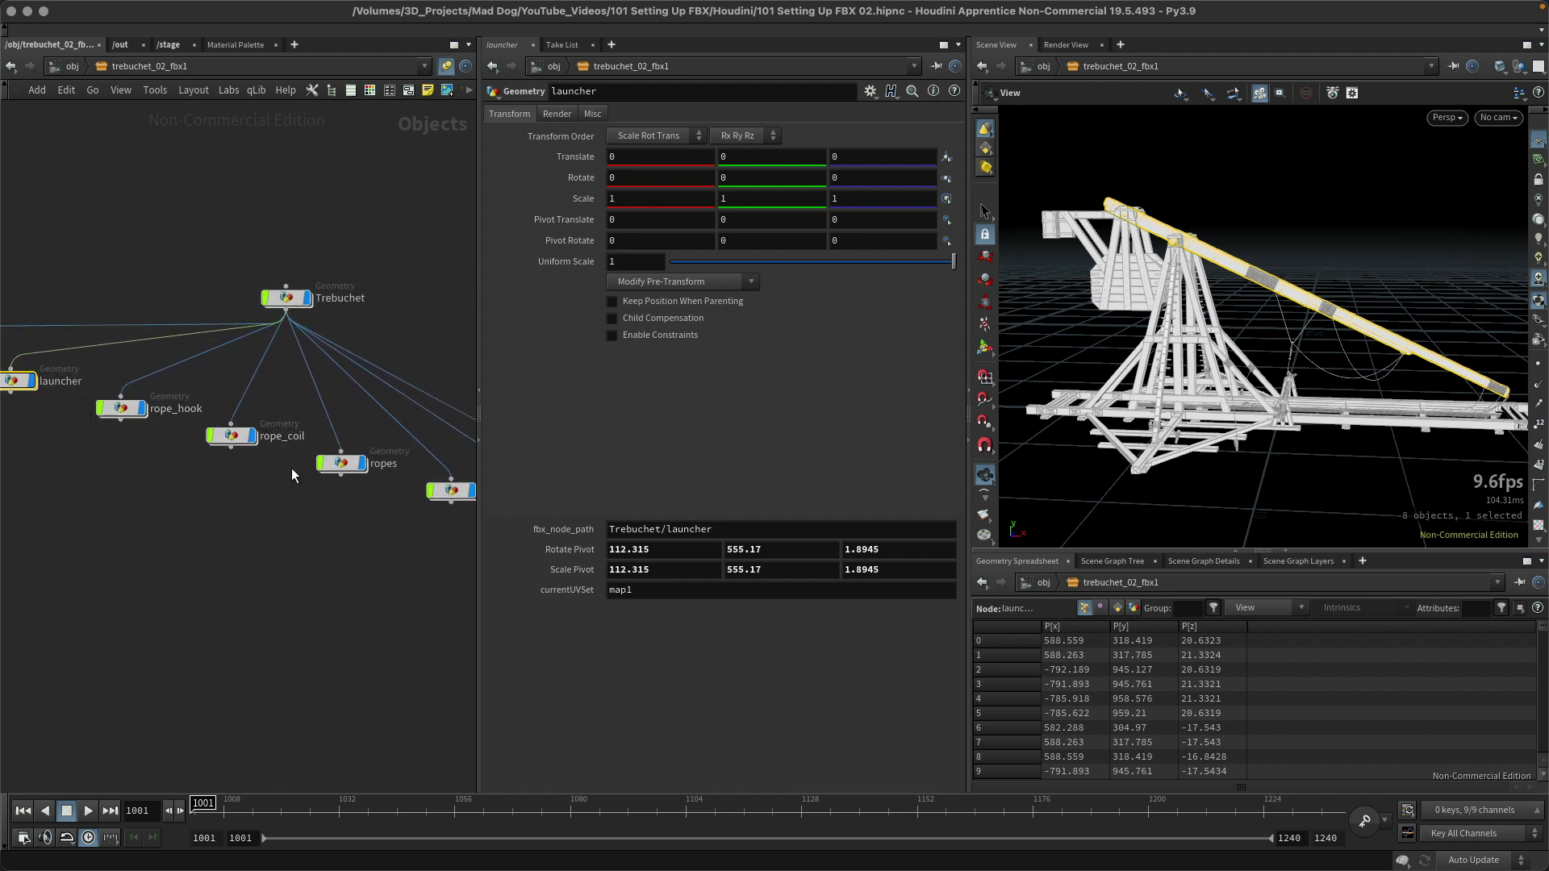
middle_drag(292, 468, 97, 531)
drag(166, 458, 167, 456)
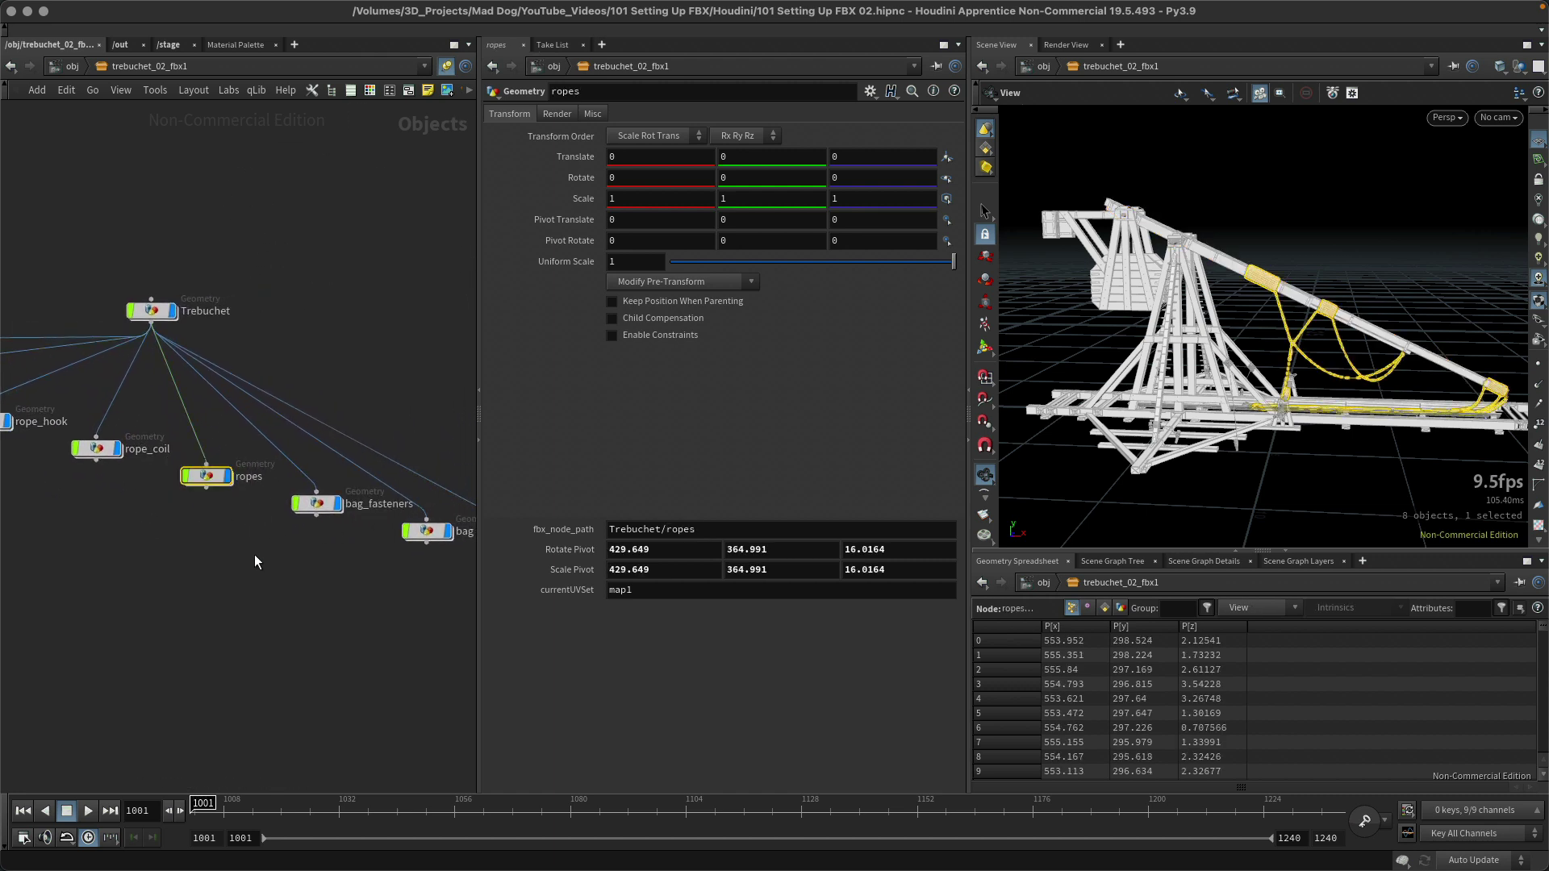
scroll(380, 546, right, 3)
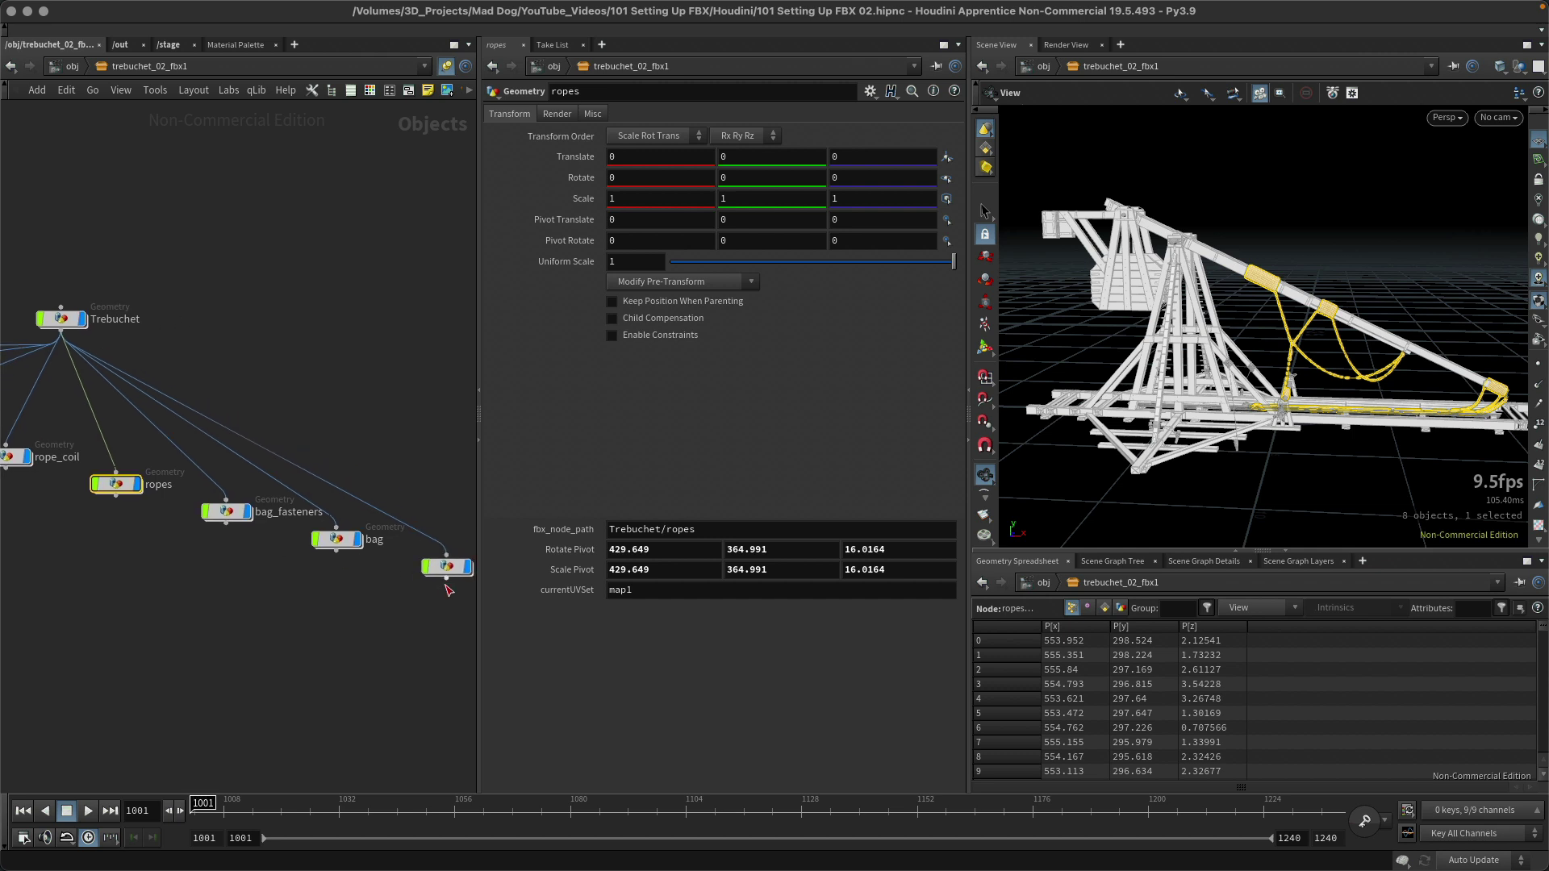
drag(406, 526, 476, 591)
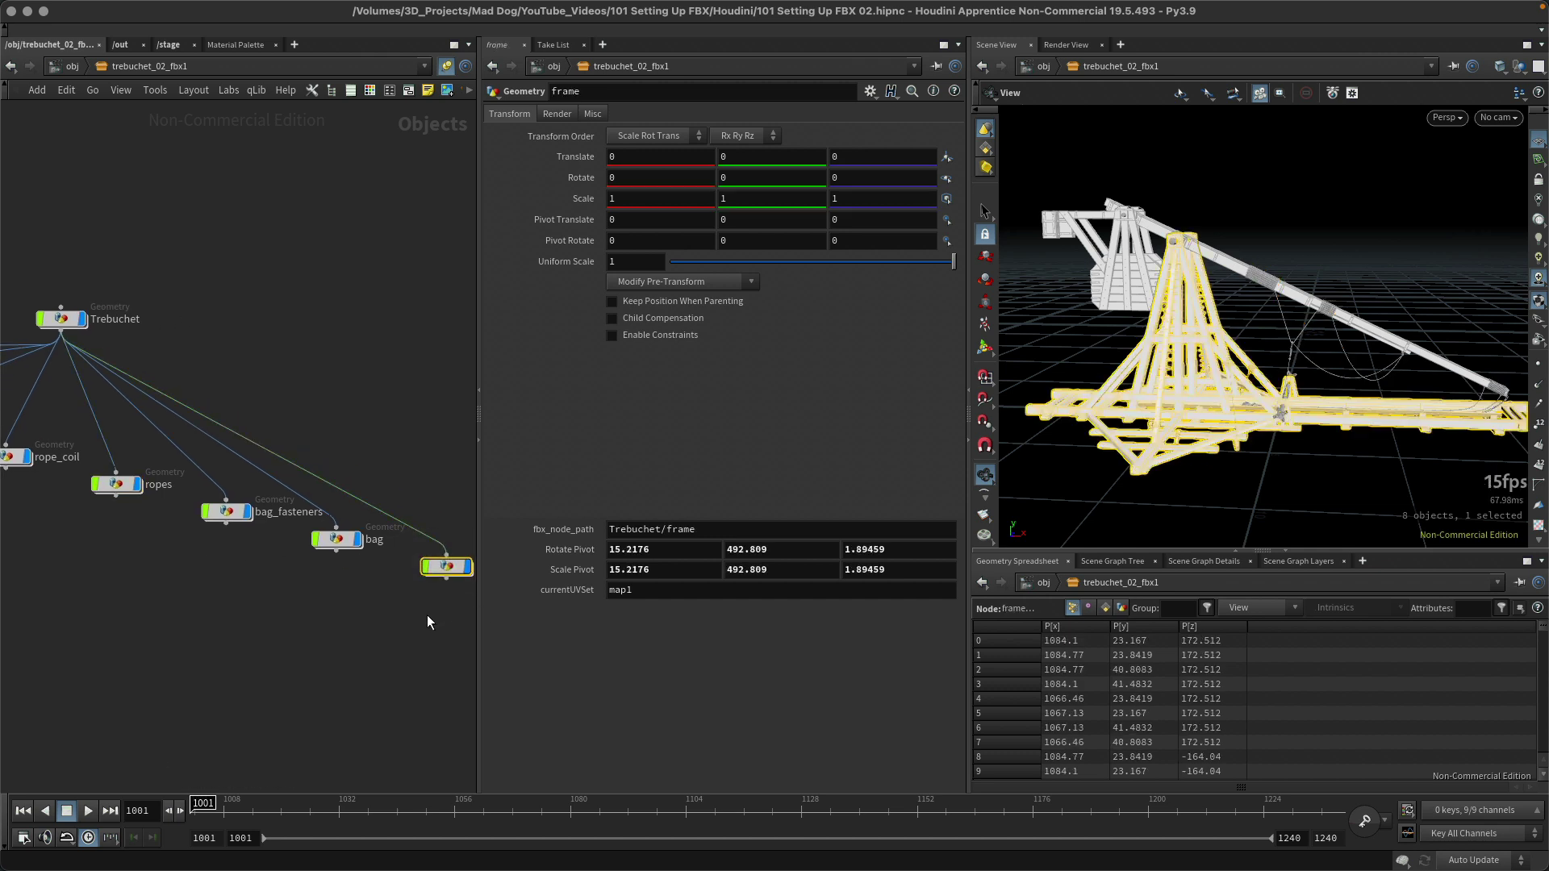
scroll(1339, 247, down, 2)
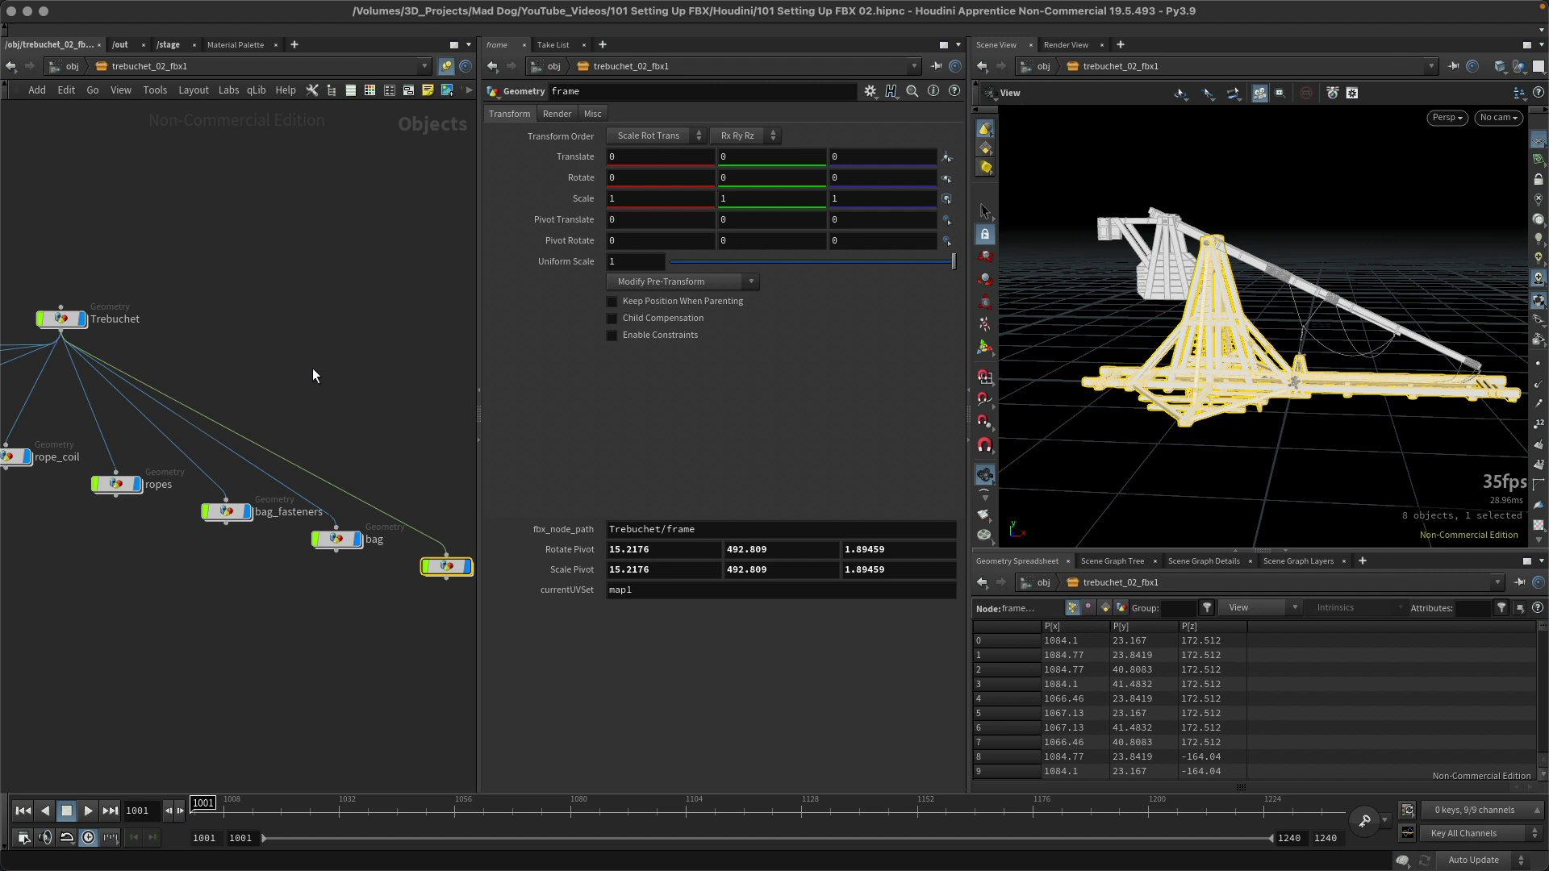
scroll(314, 373, down, 2)
scroll(283, 375, down, 2)
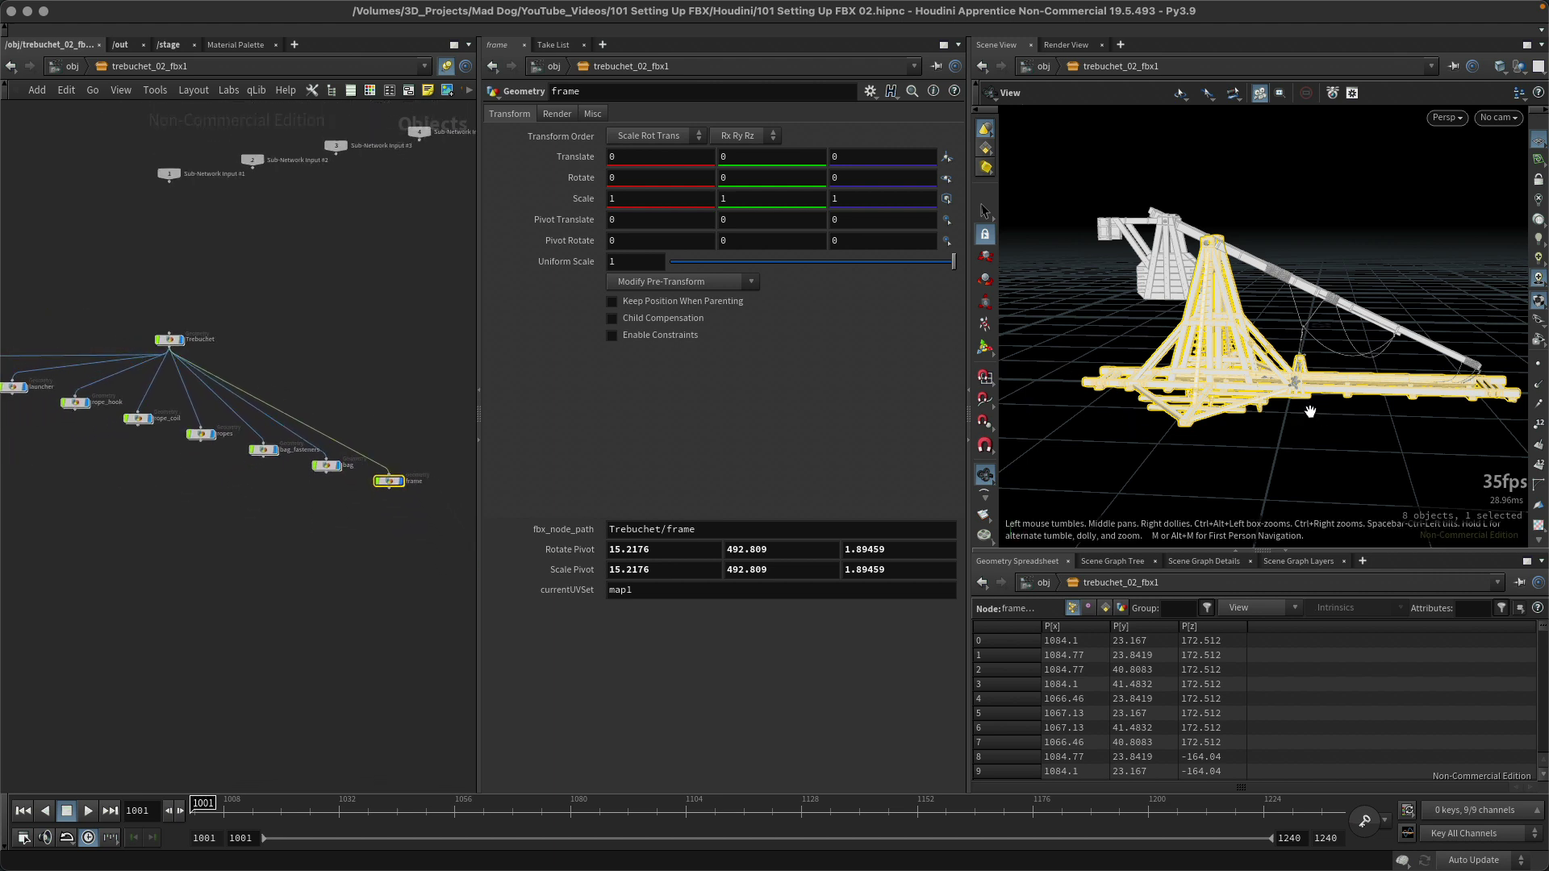
Clear the frame selection and inspect the whole trebuchet model from several angles and distances
click(1329, 335)
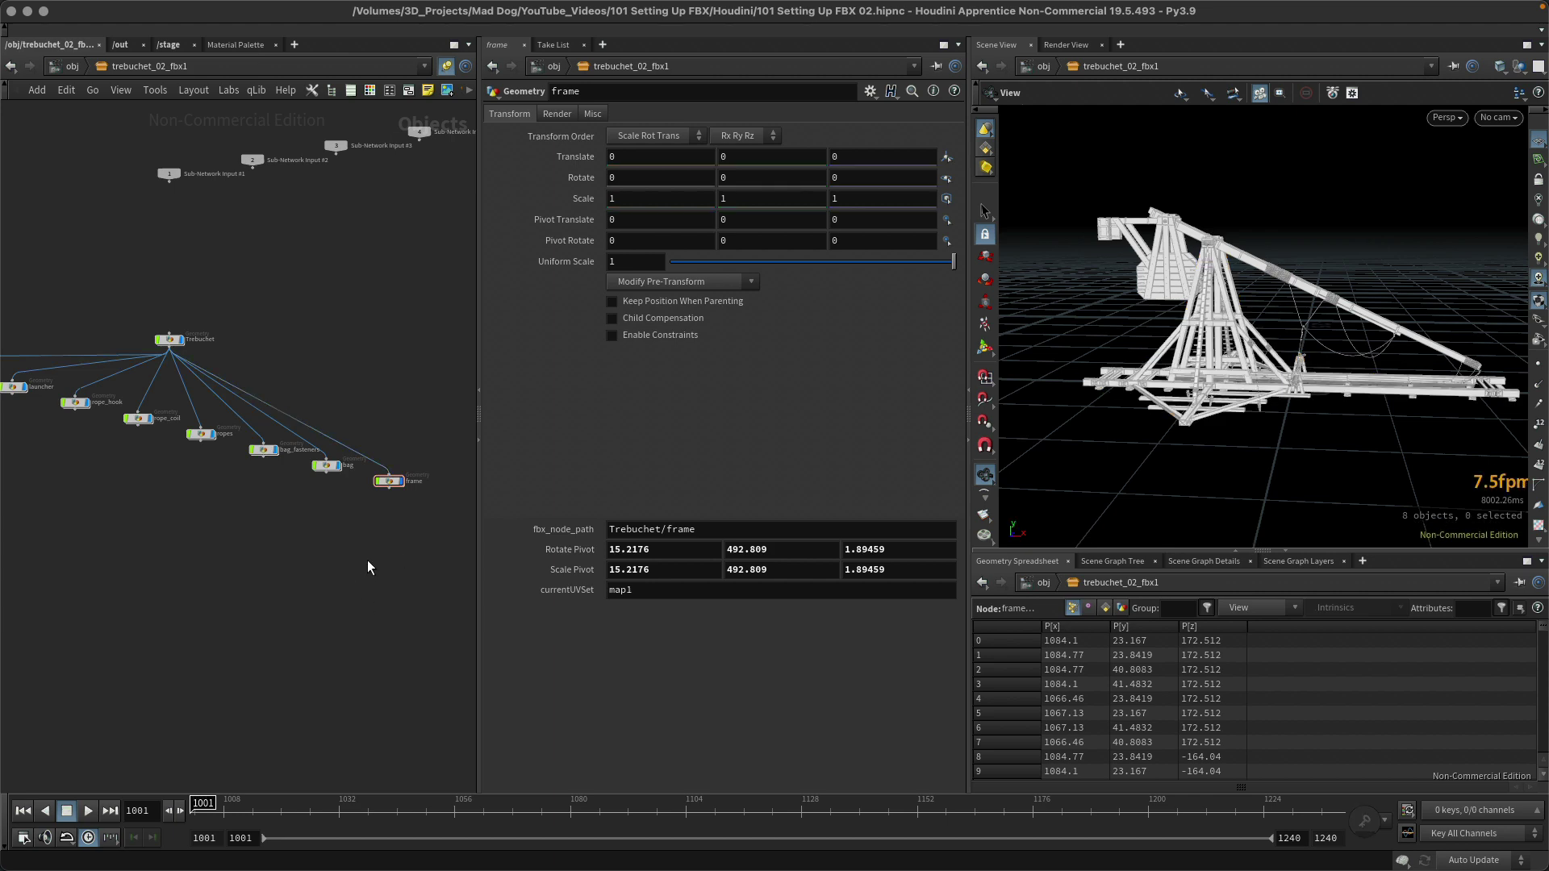
drag(1323, 391, 1317, 184)
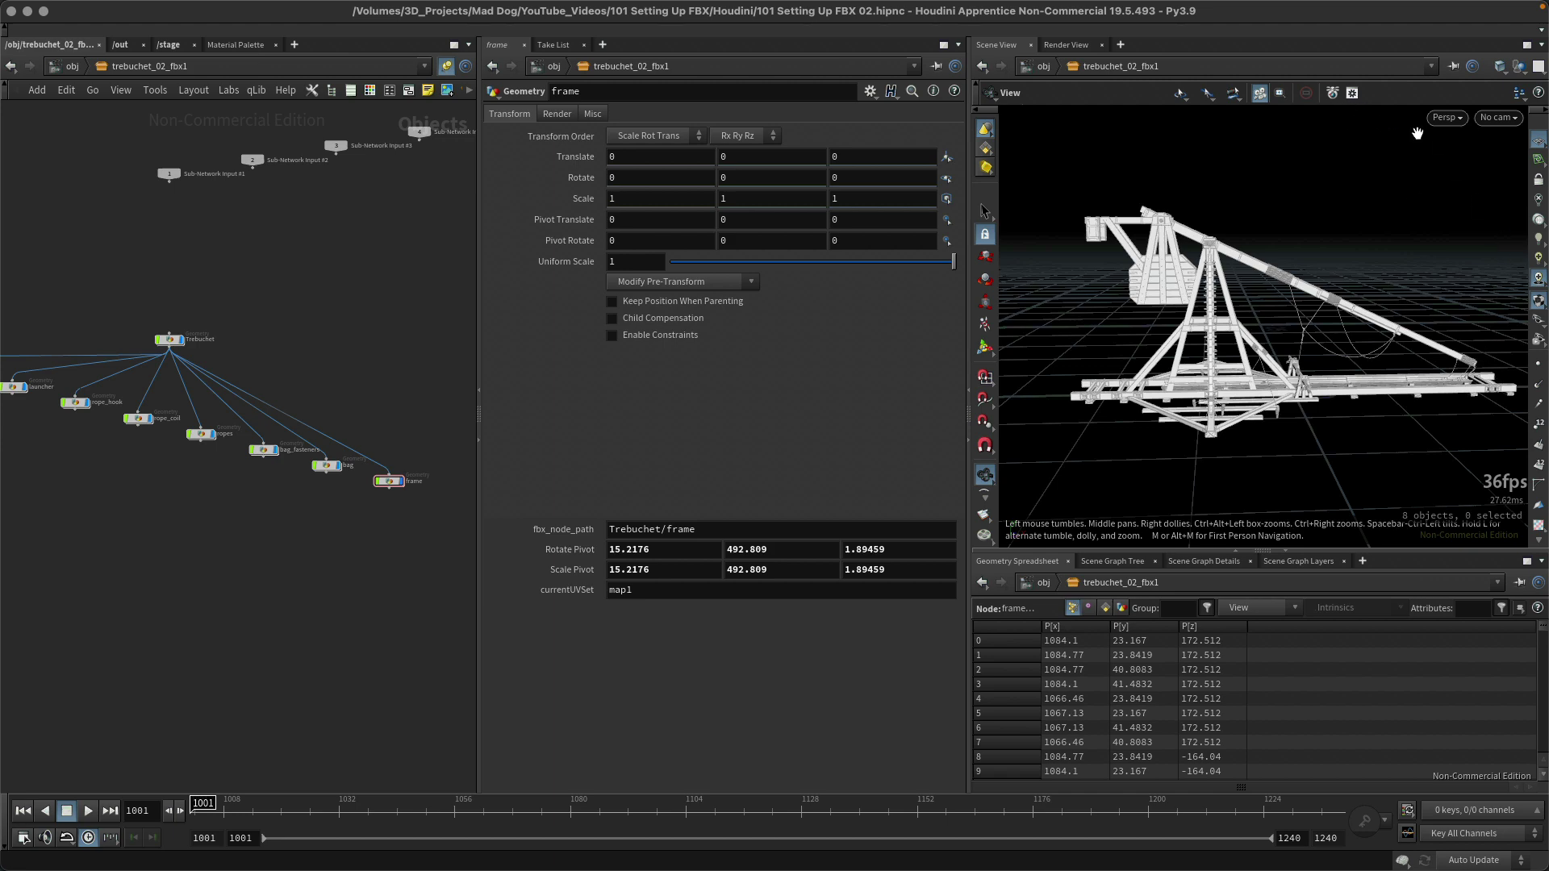
scroll(1267, 438, up, 5)
drag(1266, 437, 1301, 347)
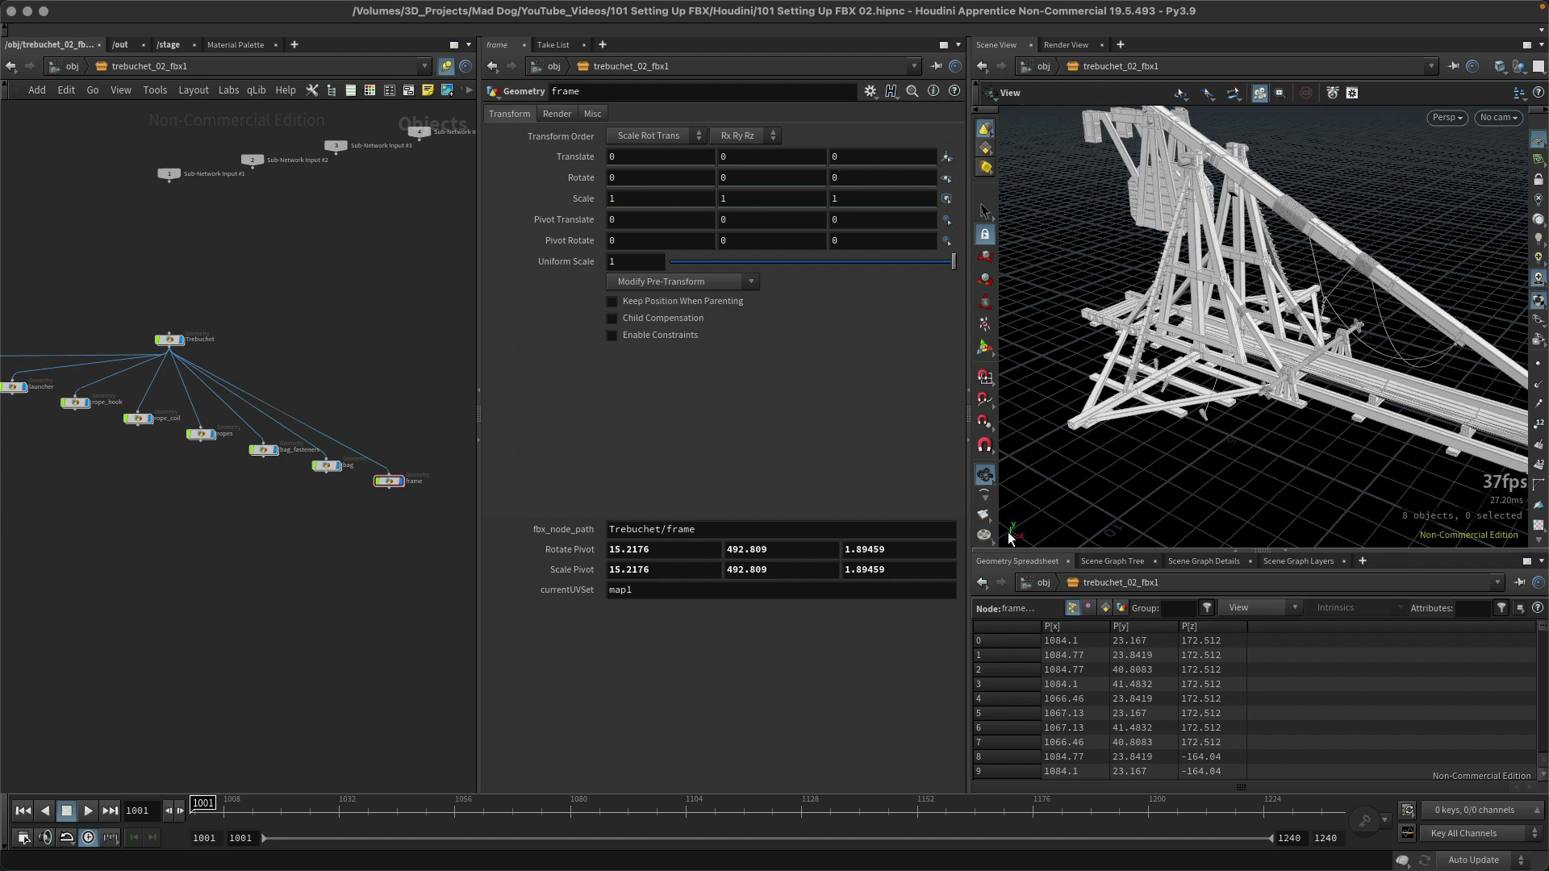
right_drag(1423, 184, 1296, 198)
drag(1295, 196, 1223, 448)
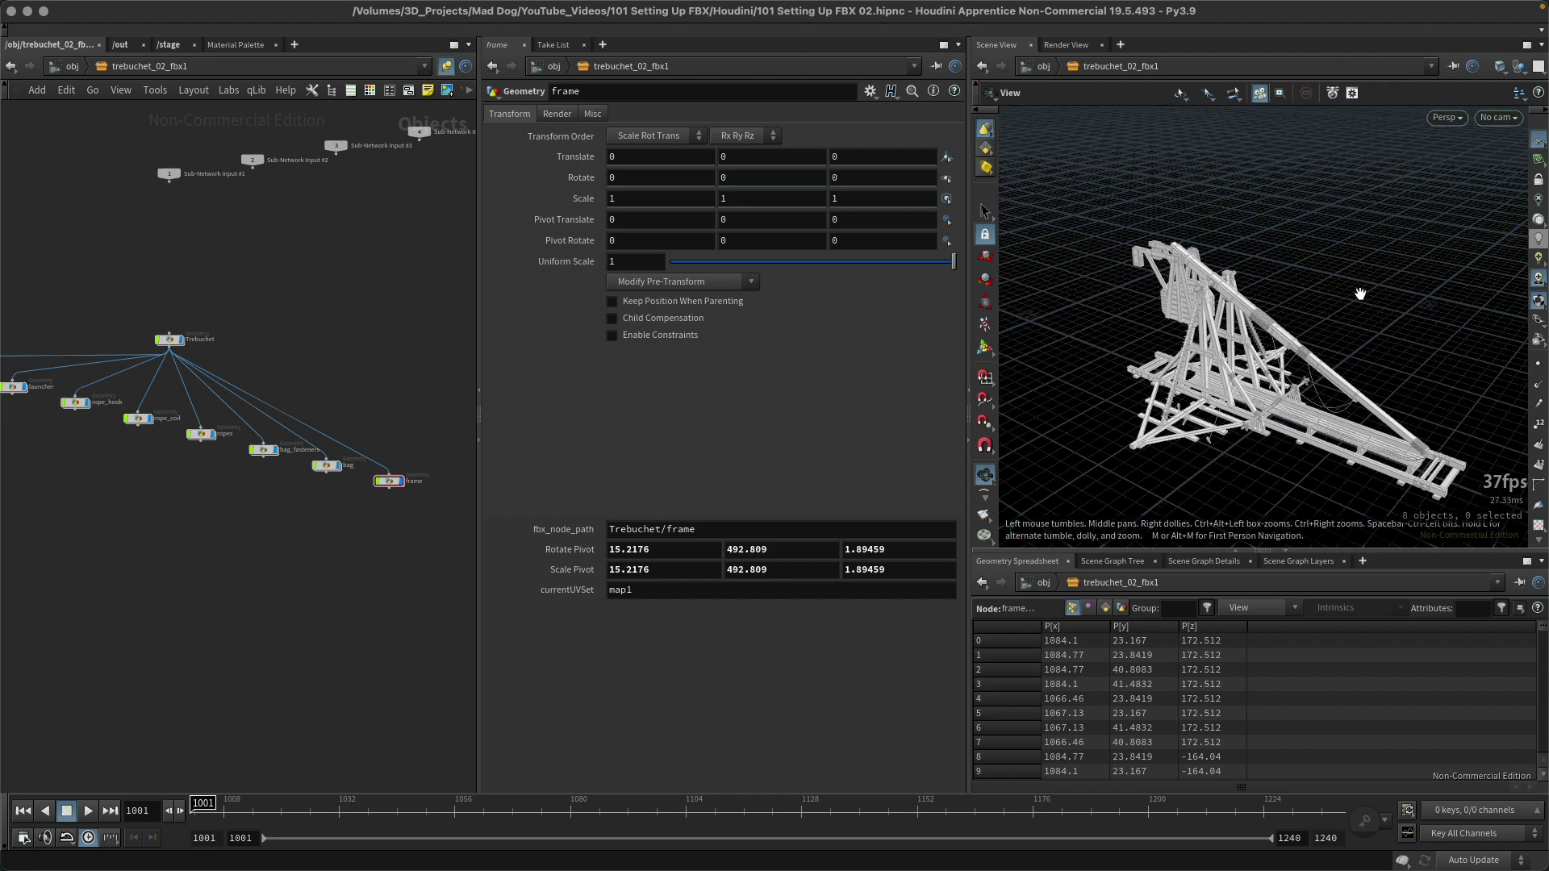
drag(1363, 292, 1323, 260)
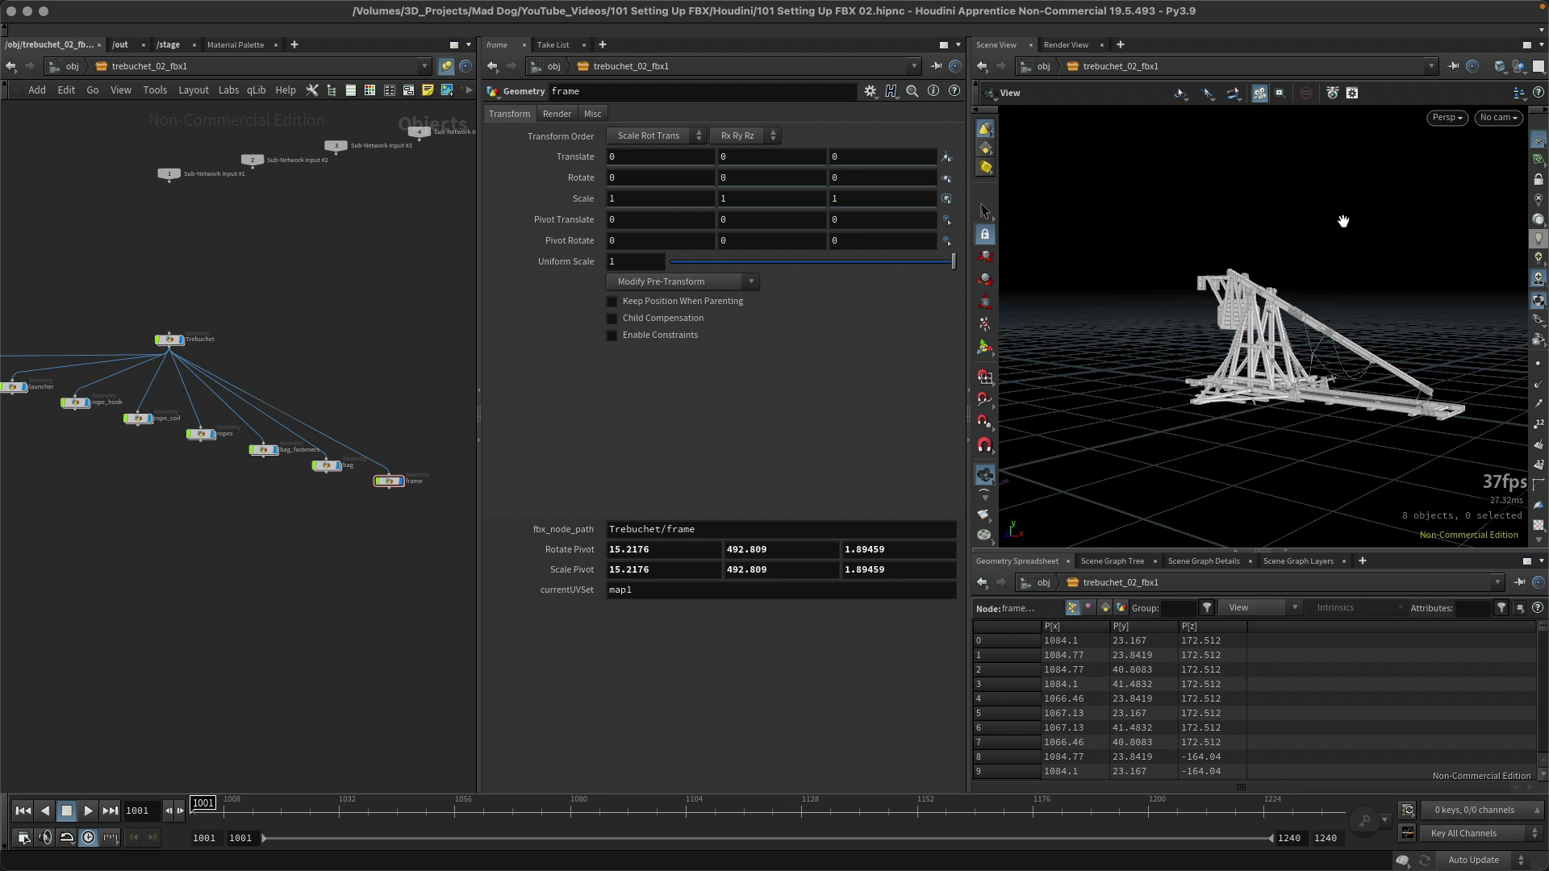
scroll(1335, 246, up, 5)
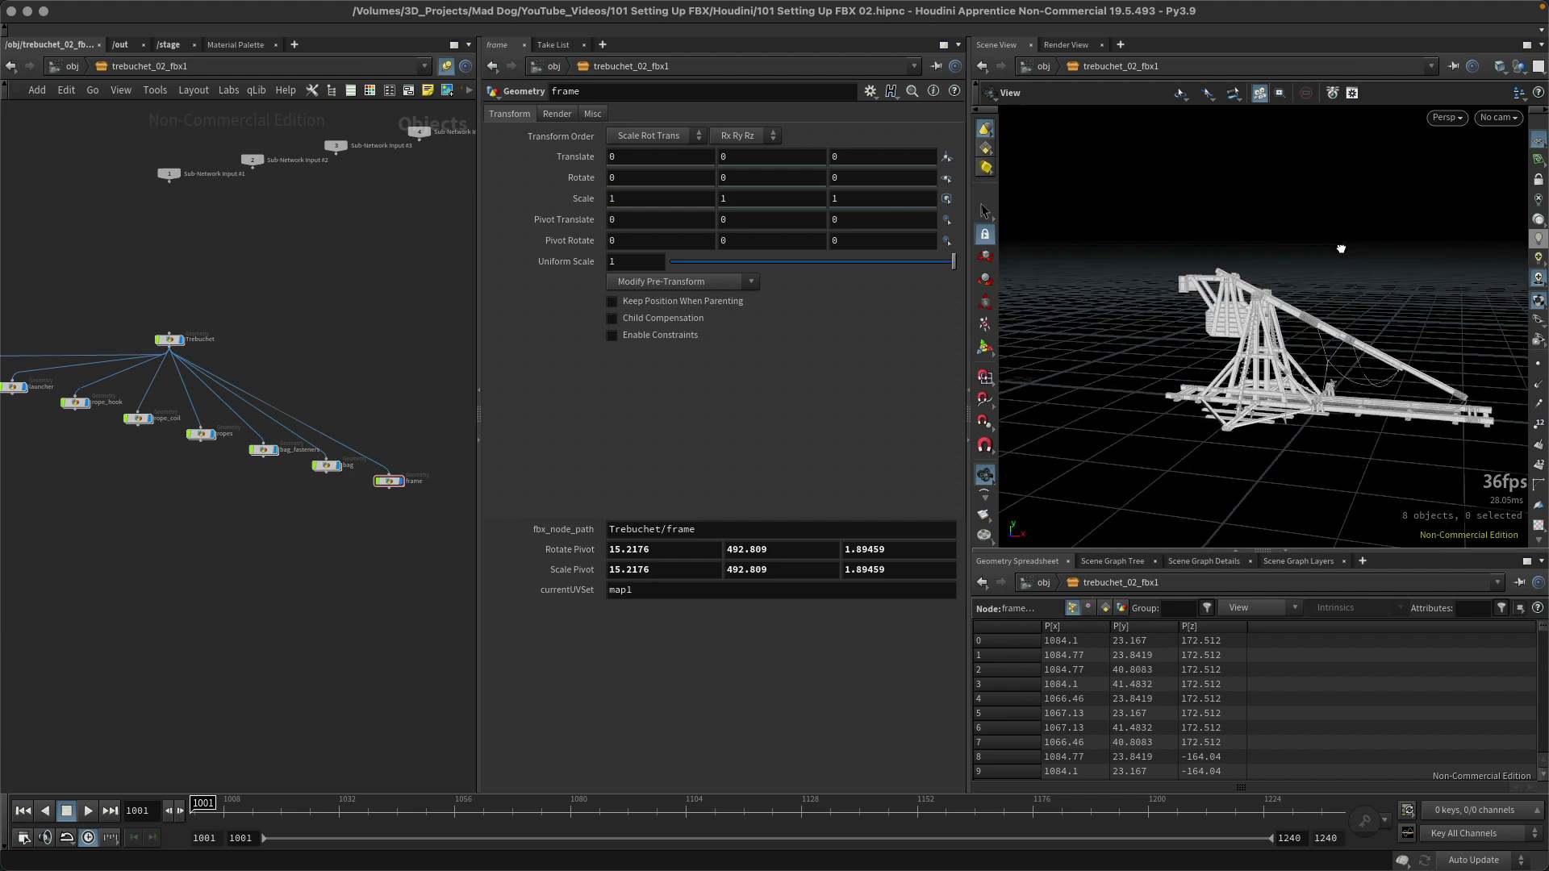
scroll(1355, 247, up, 2)
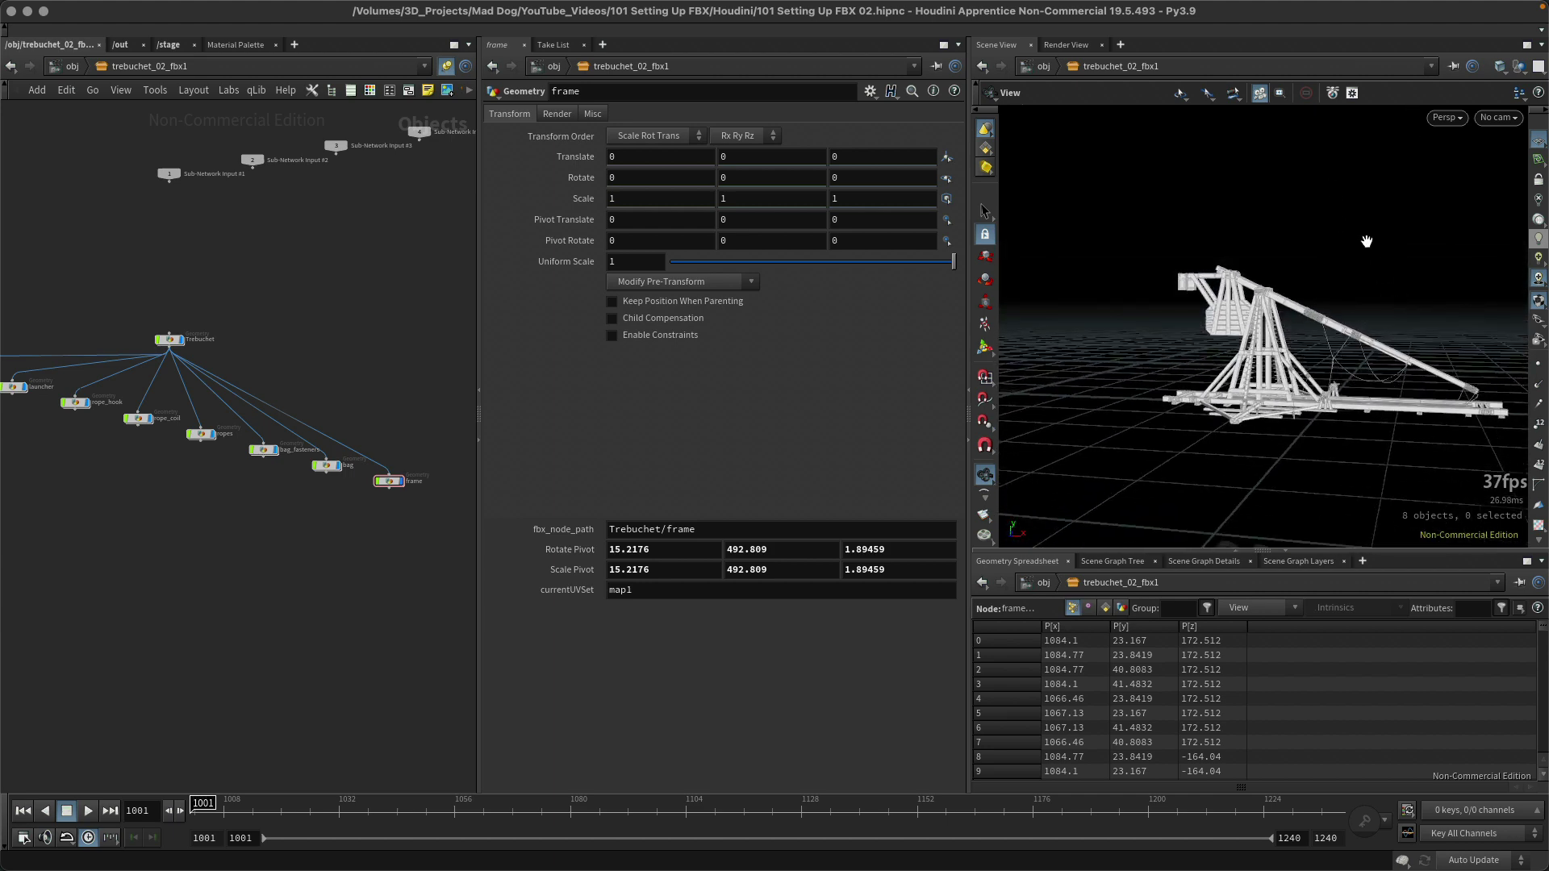
scroll(1379, 235, up, 3)
drag(1390, 228, 1182, 392)
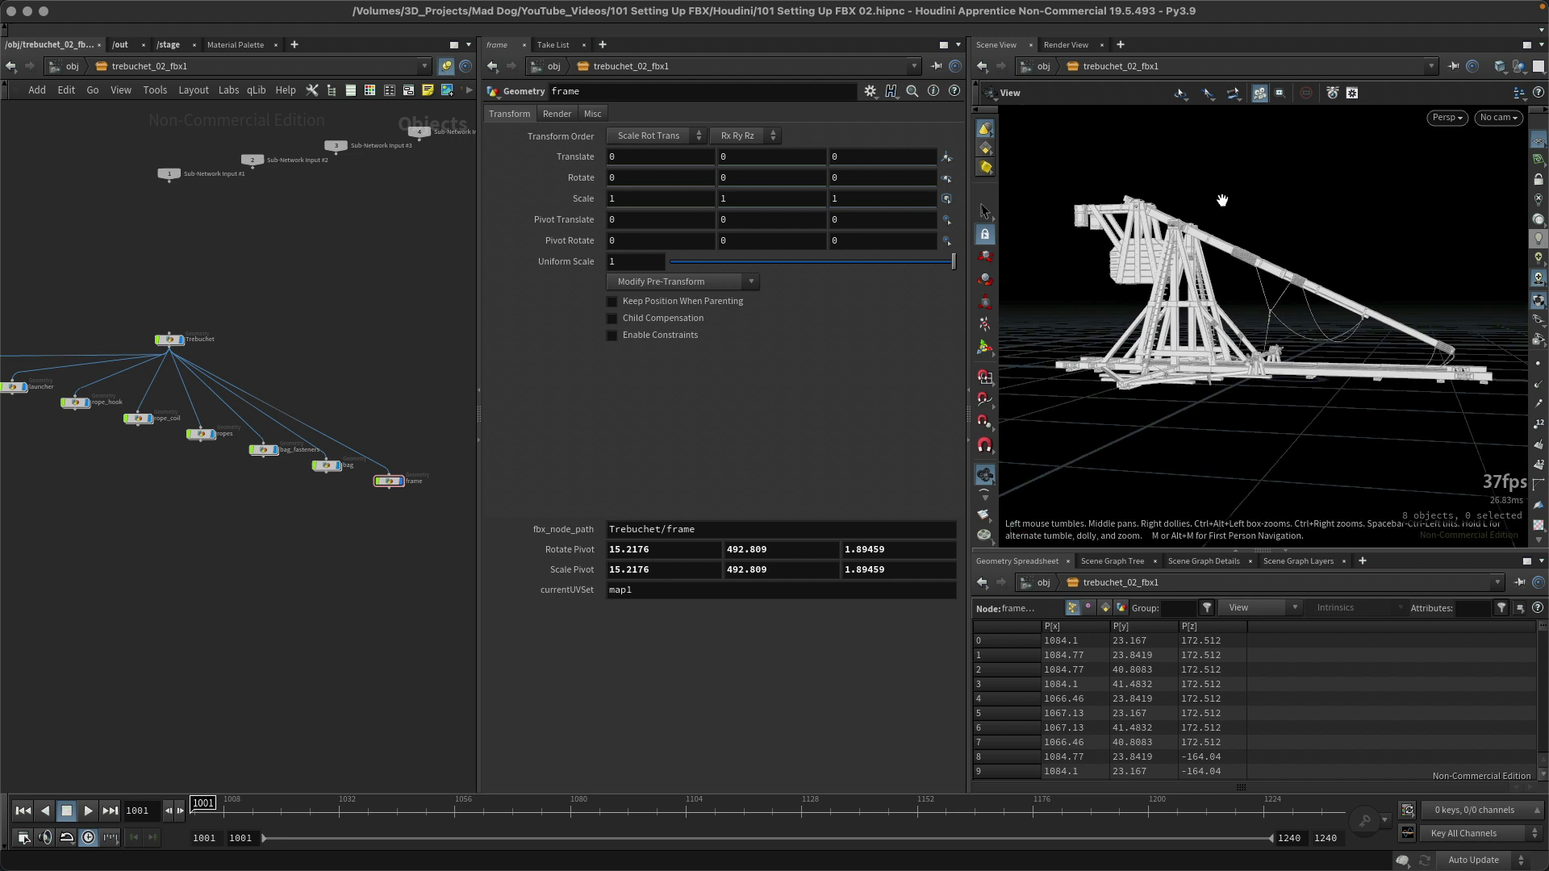
scroll(1322, 198, up, 3)
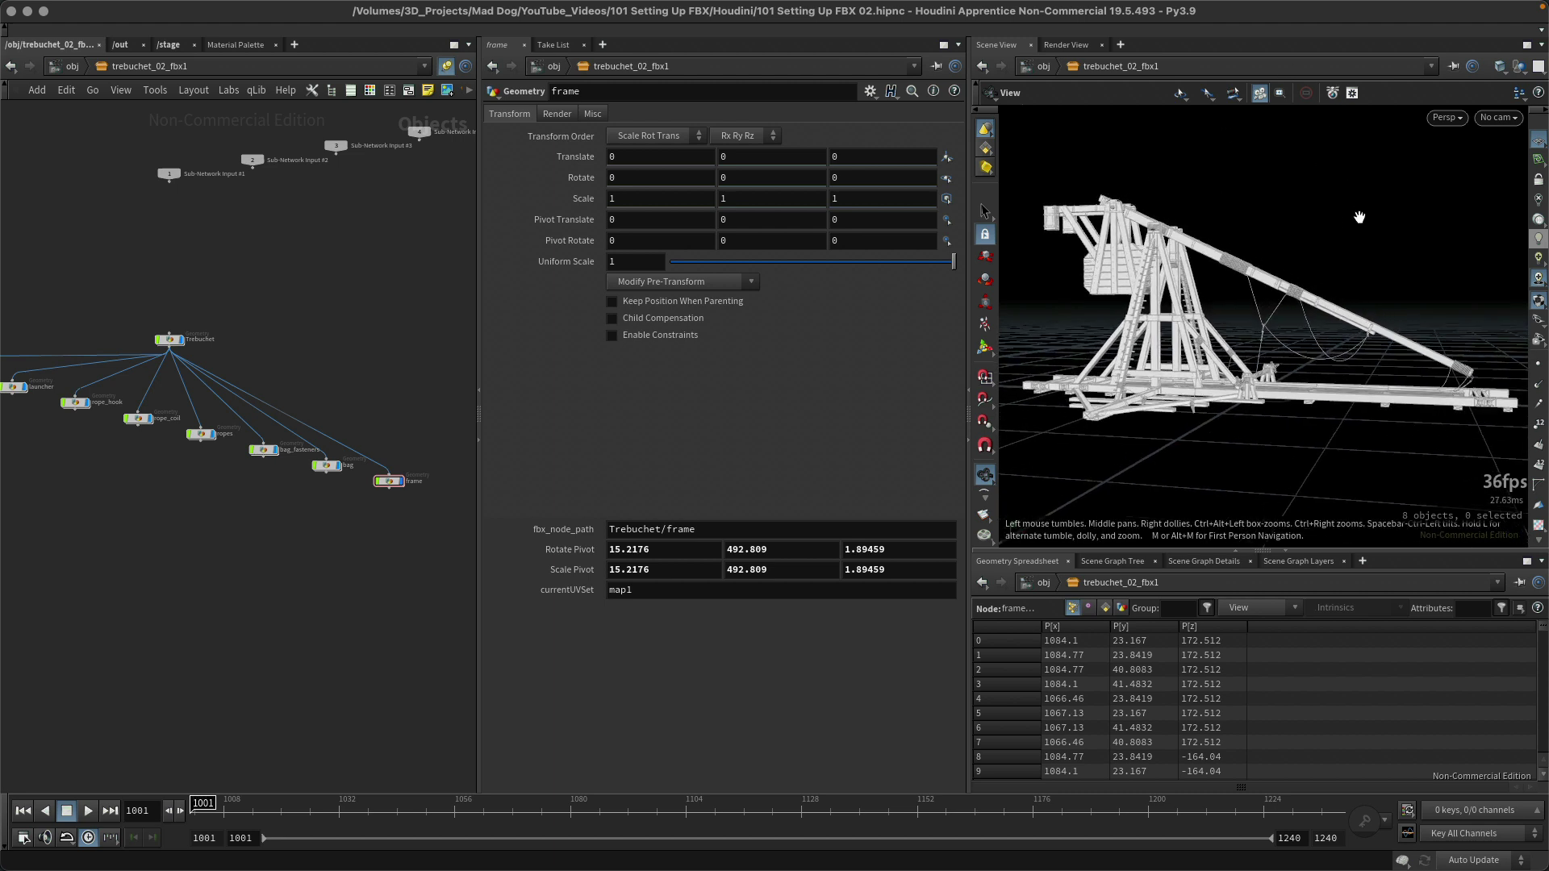
scroll(1343, 222, down, 3)
scroll(1331, 227, up, 3)
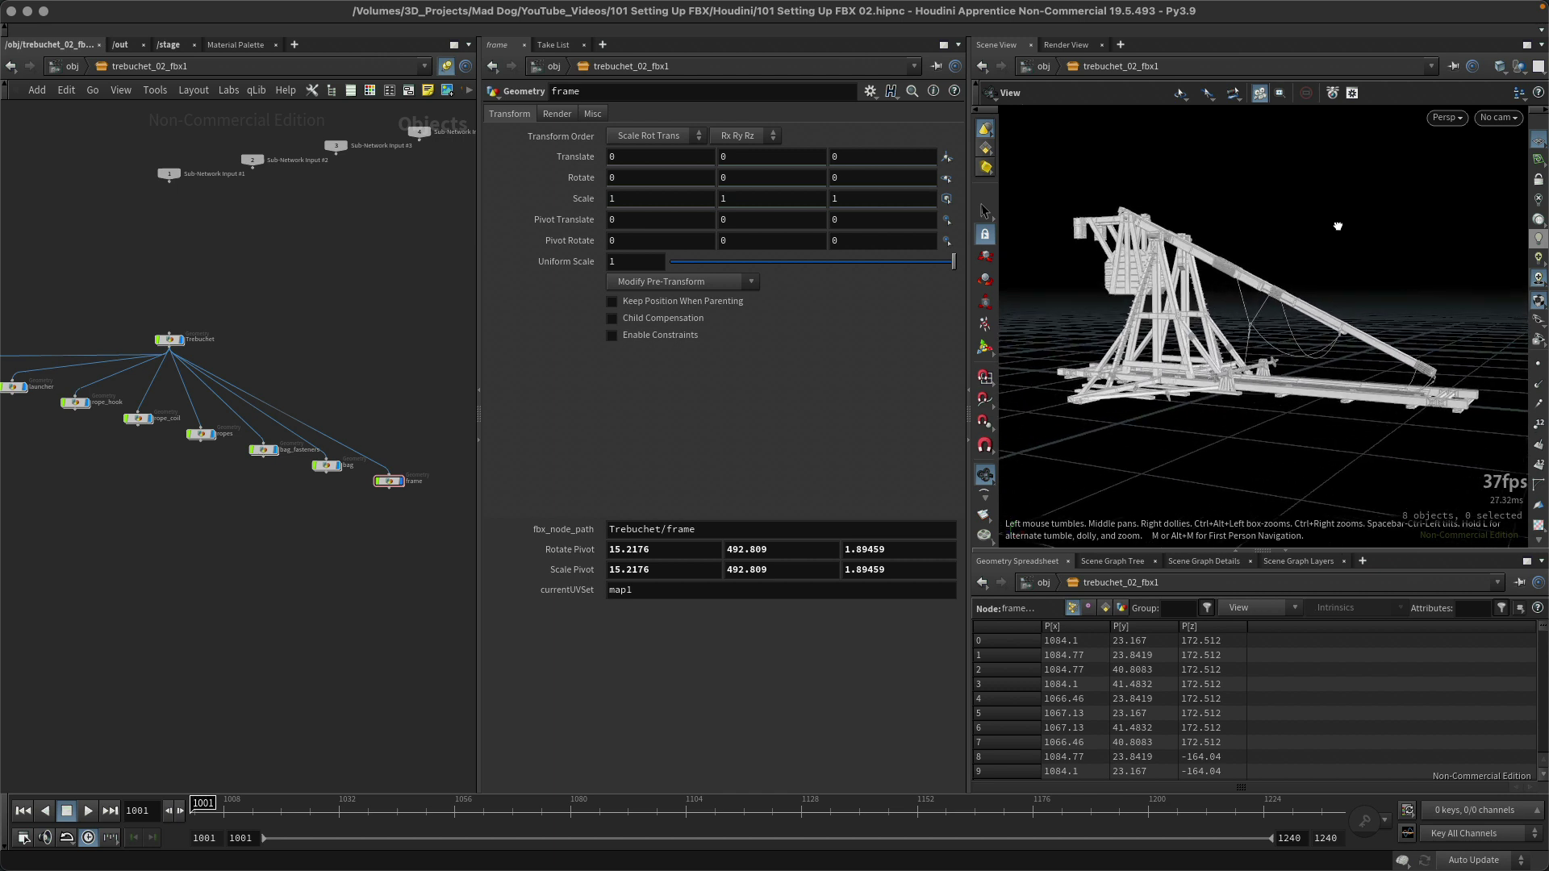
scroll(1343, 198, up, 2)
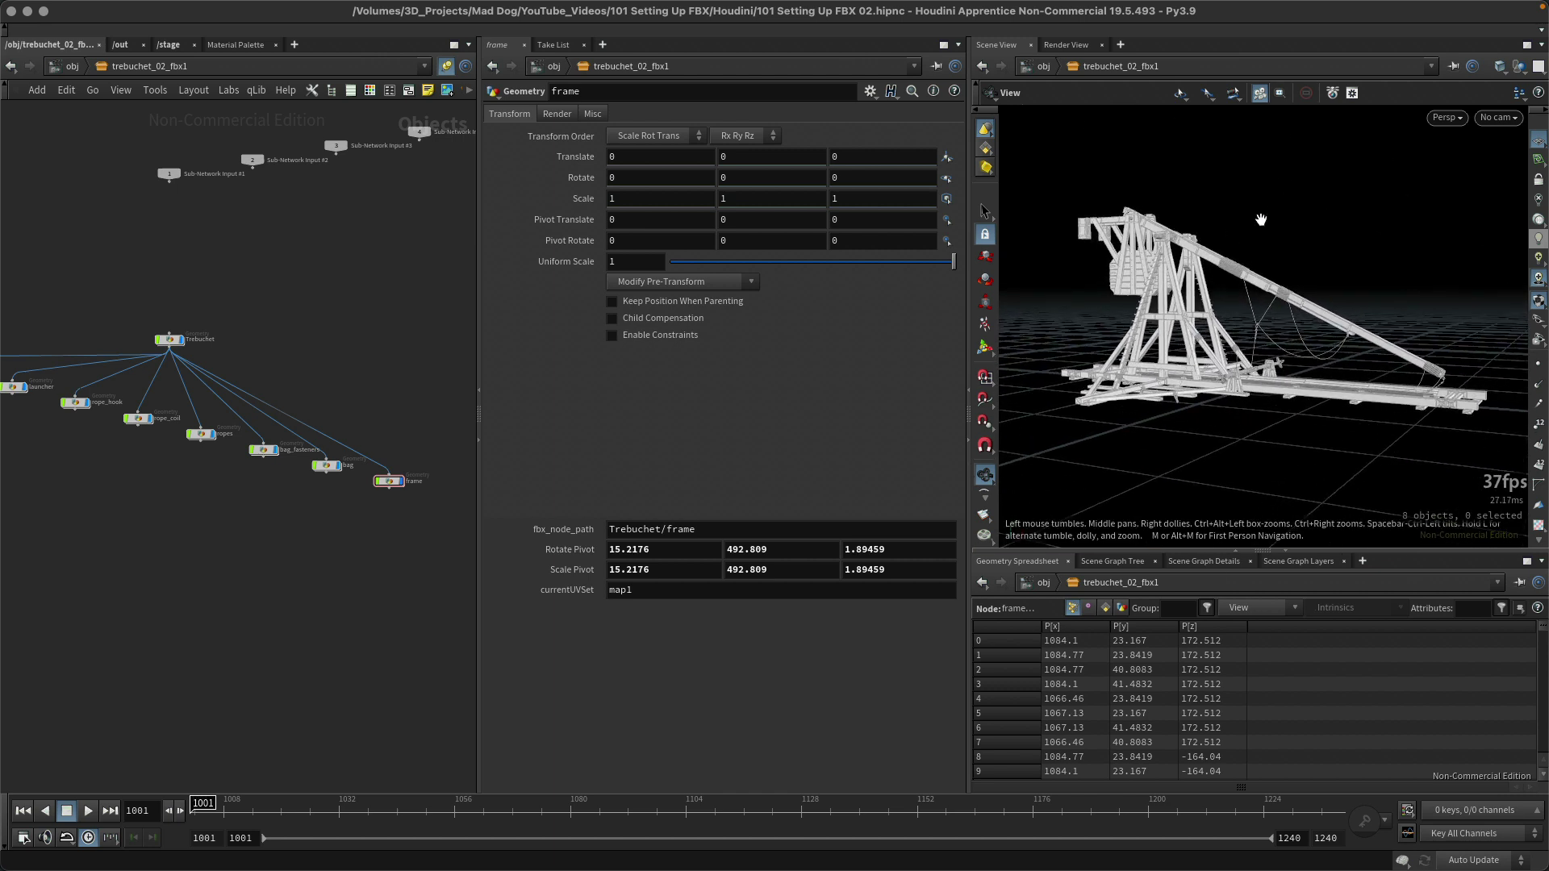
scroll(1257, 198, up, 3)
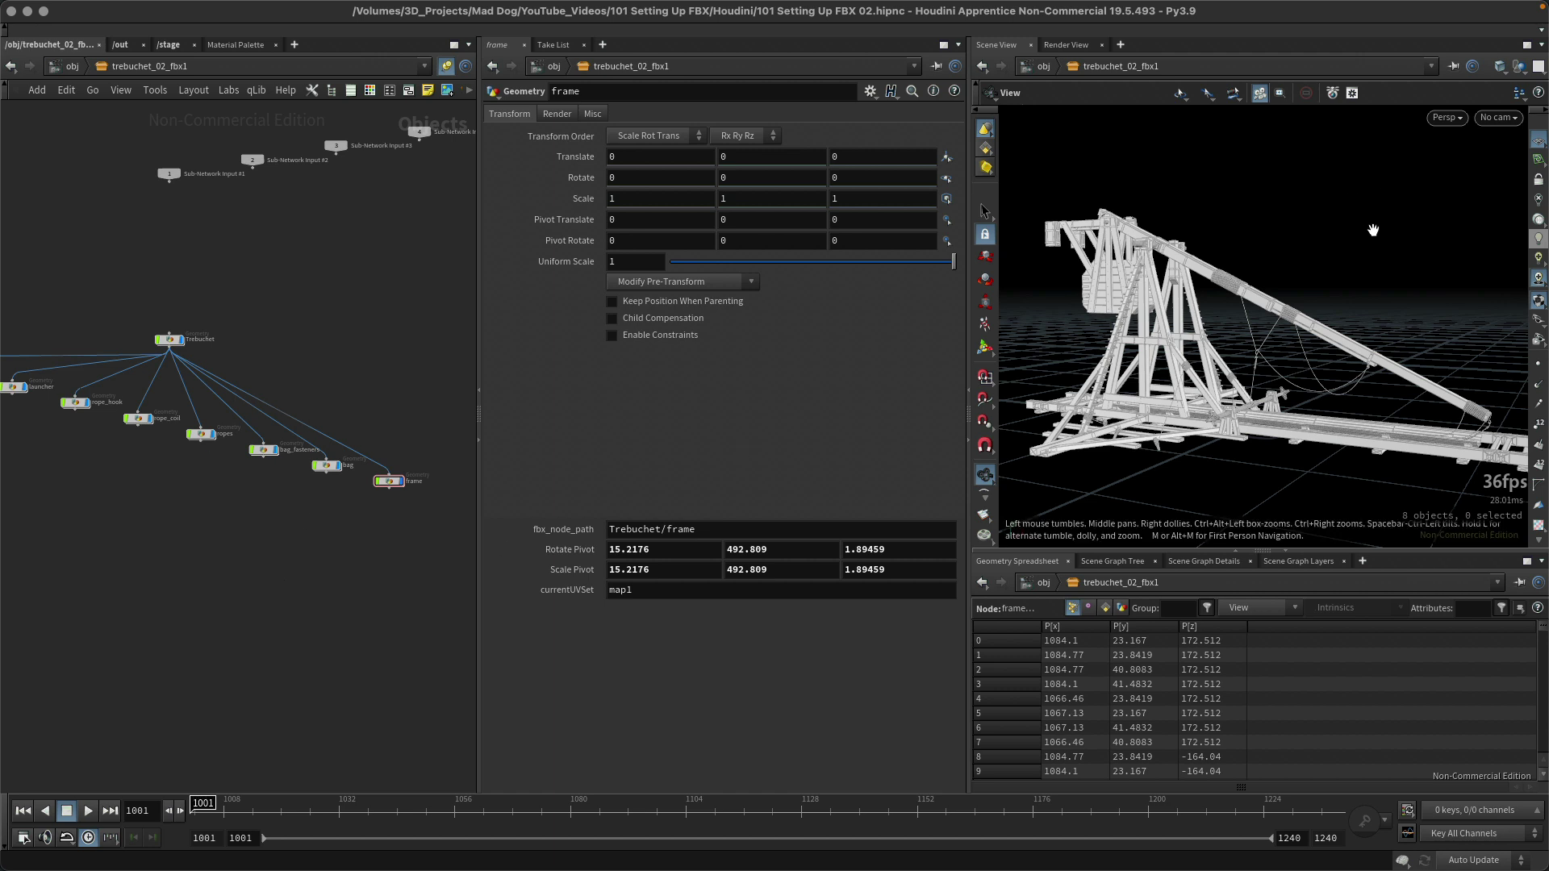
drag(1372, 230, 1226, 366)
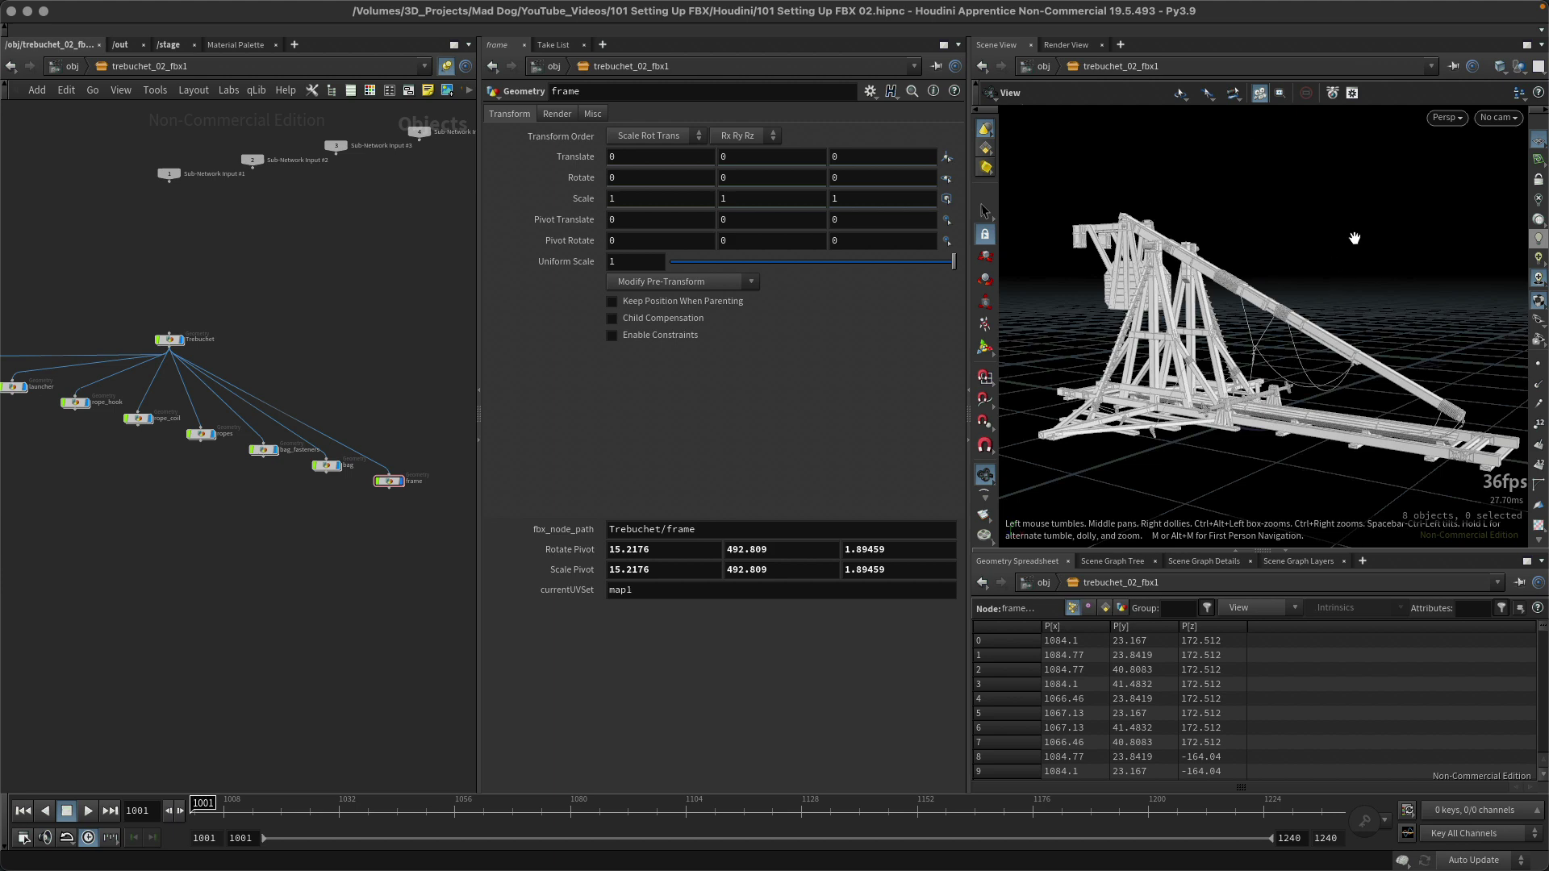
scroll(1355, 238, up, 5)
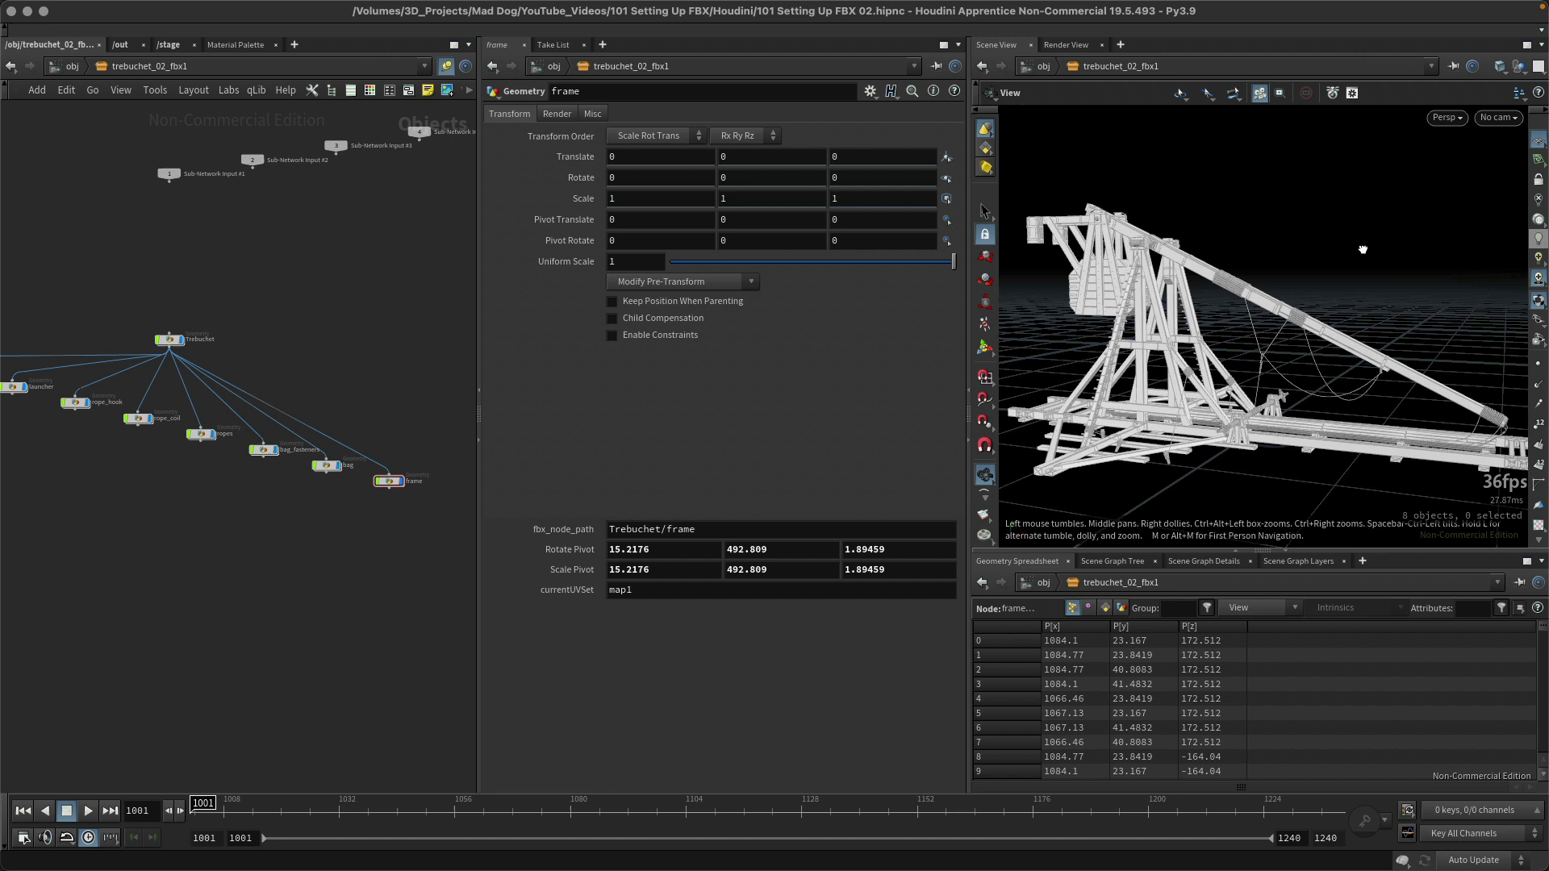
scroll(1363, 246, up, 1)
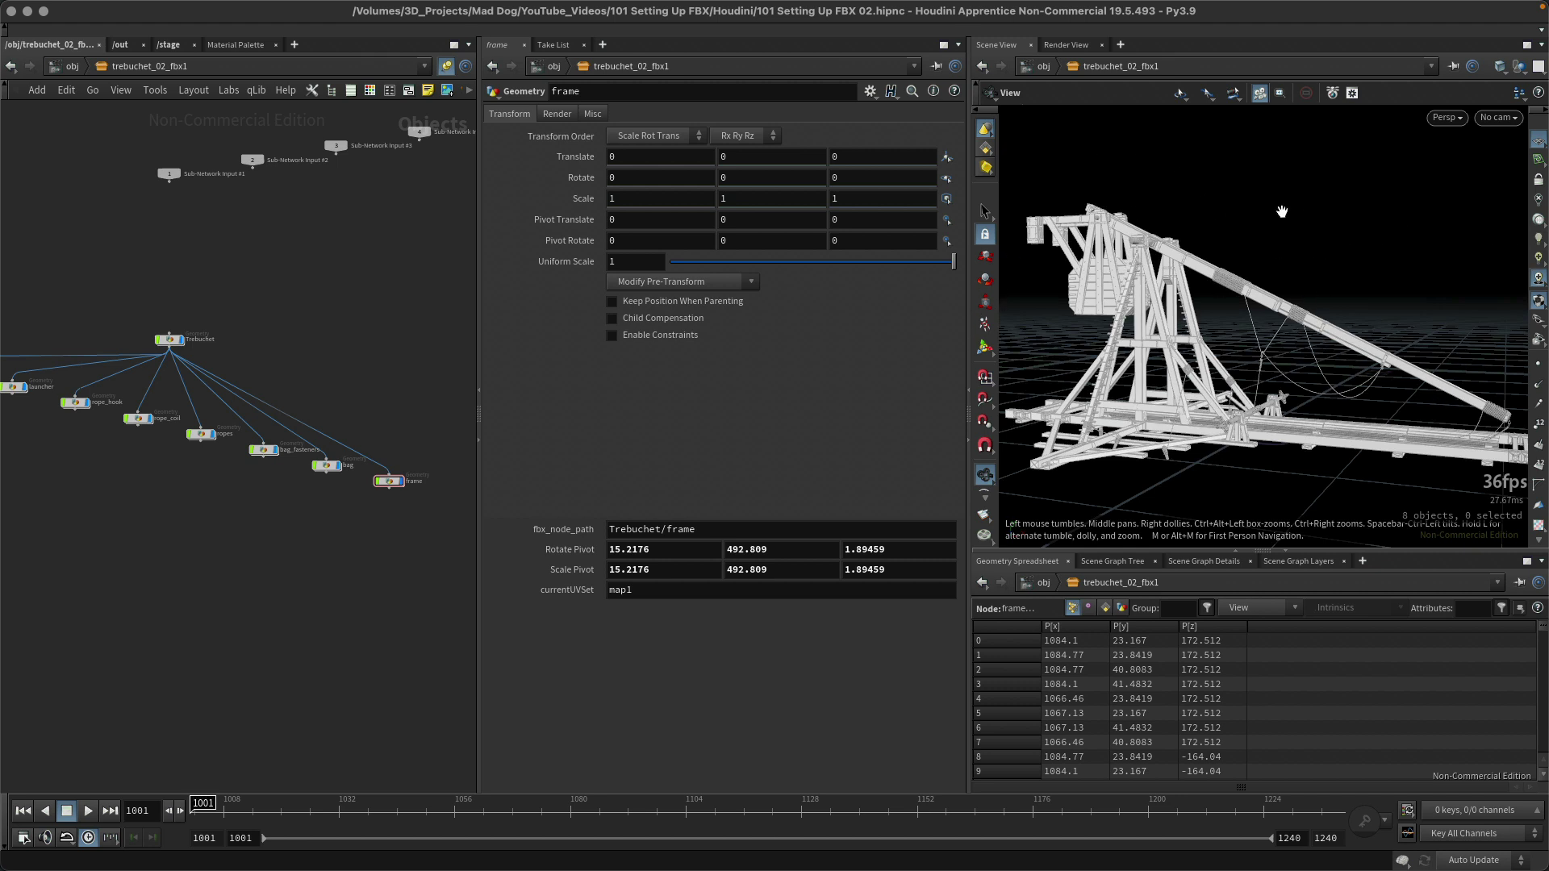
View the whole trebuchet from another angle and save the scene file
scroll(1363, 234, up, 3)
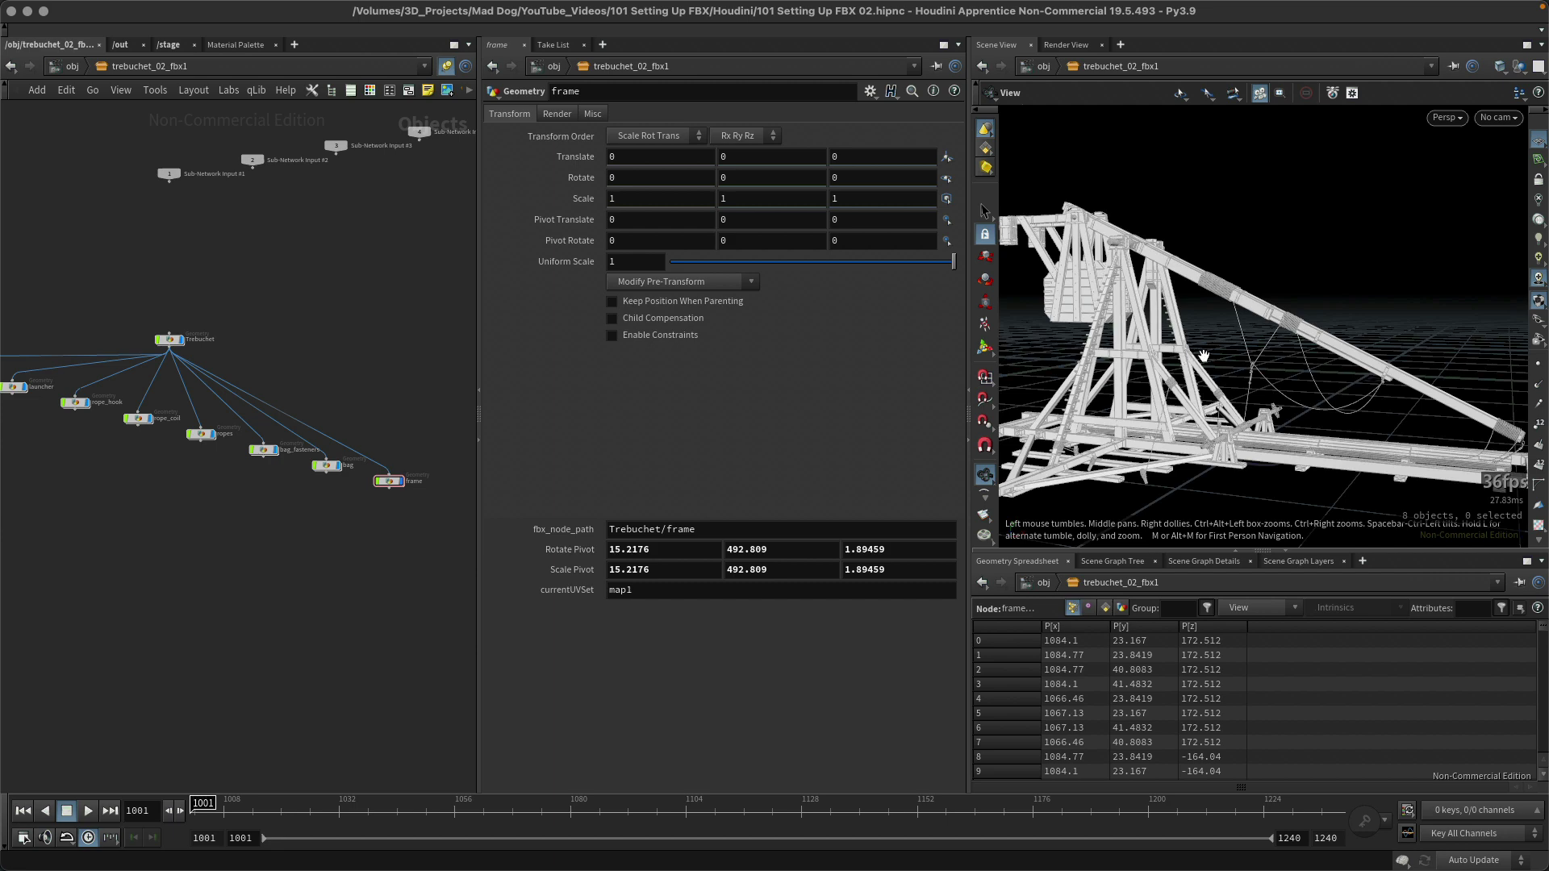
scroll(1204, 356, up, 3)
scroll(1371, 242, down, 5)
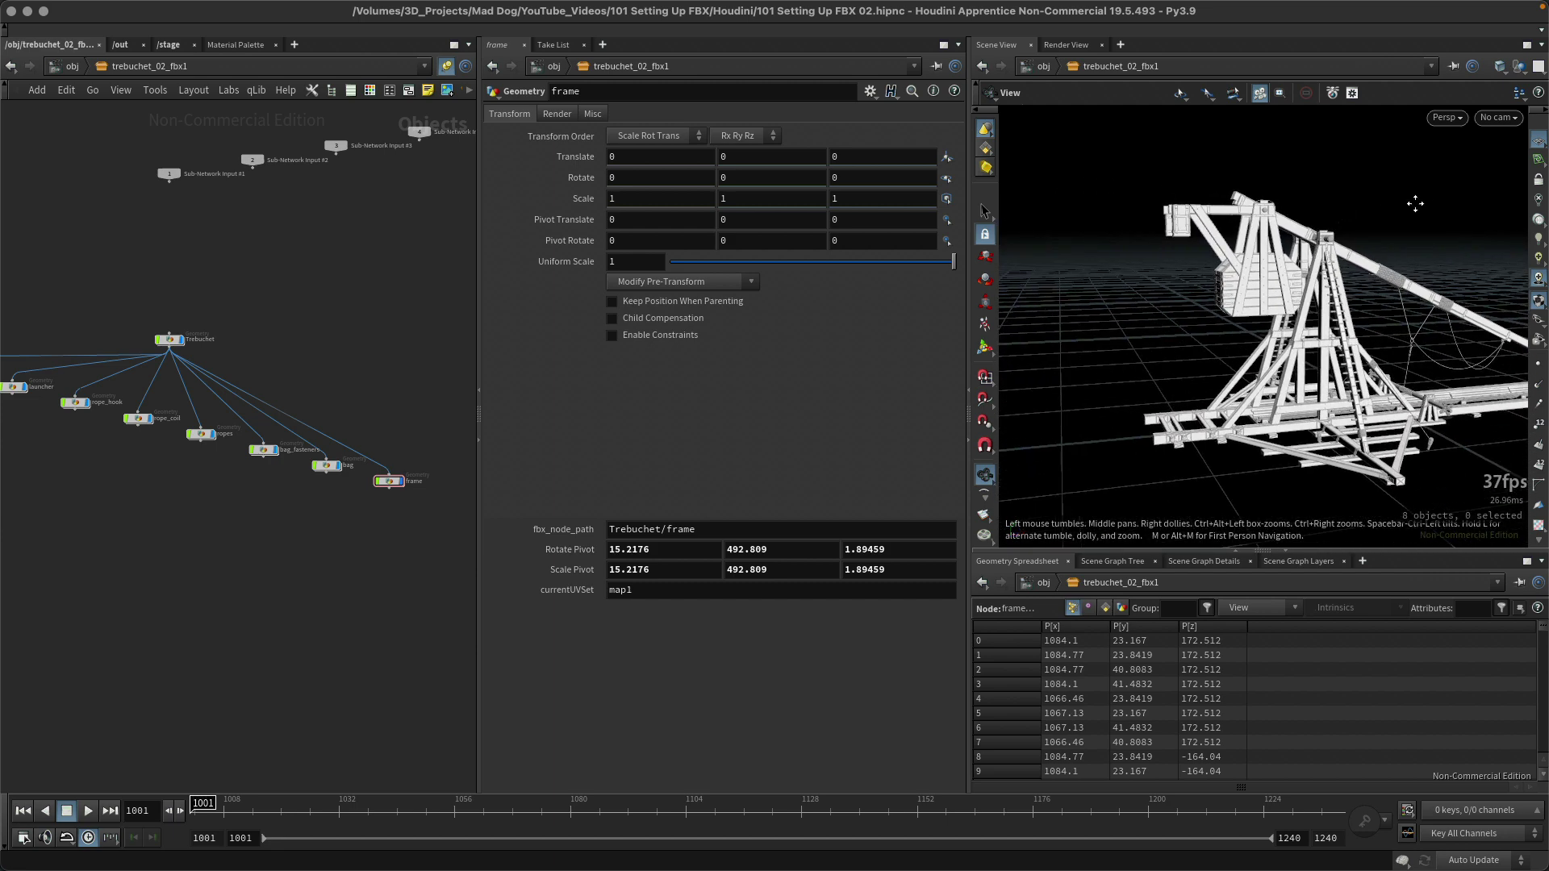
drag(1415, 204, 1353, 247)
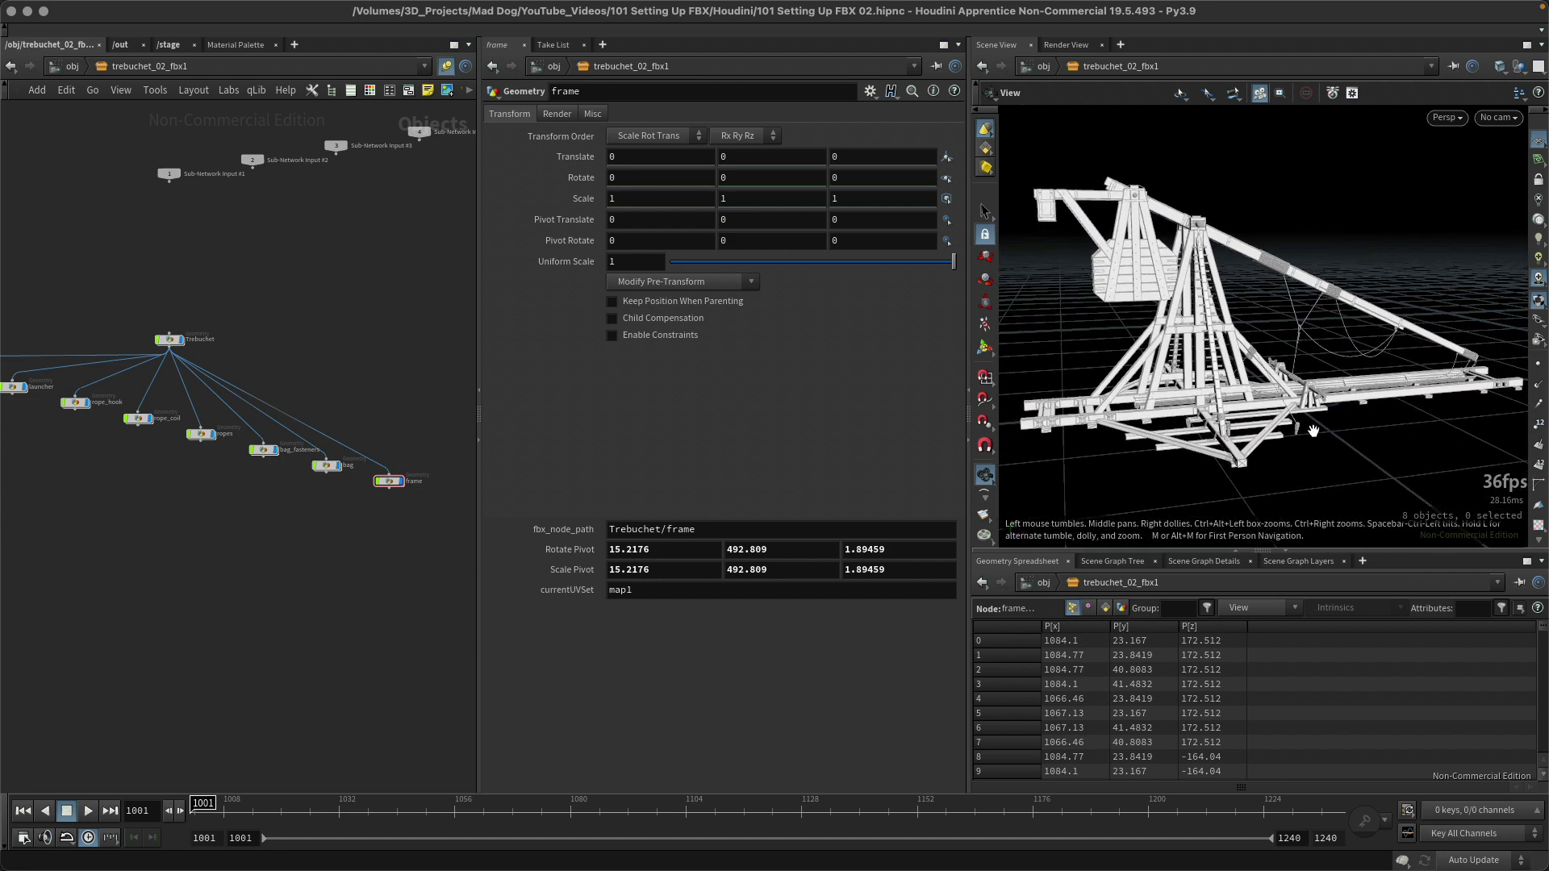
key(super+s)
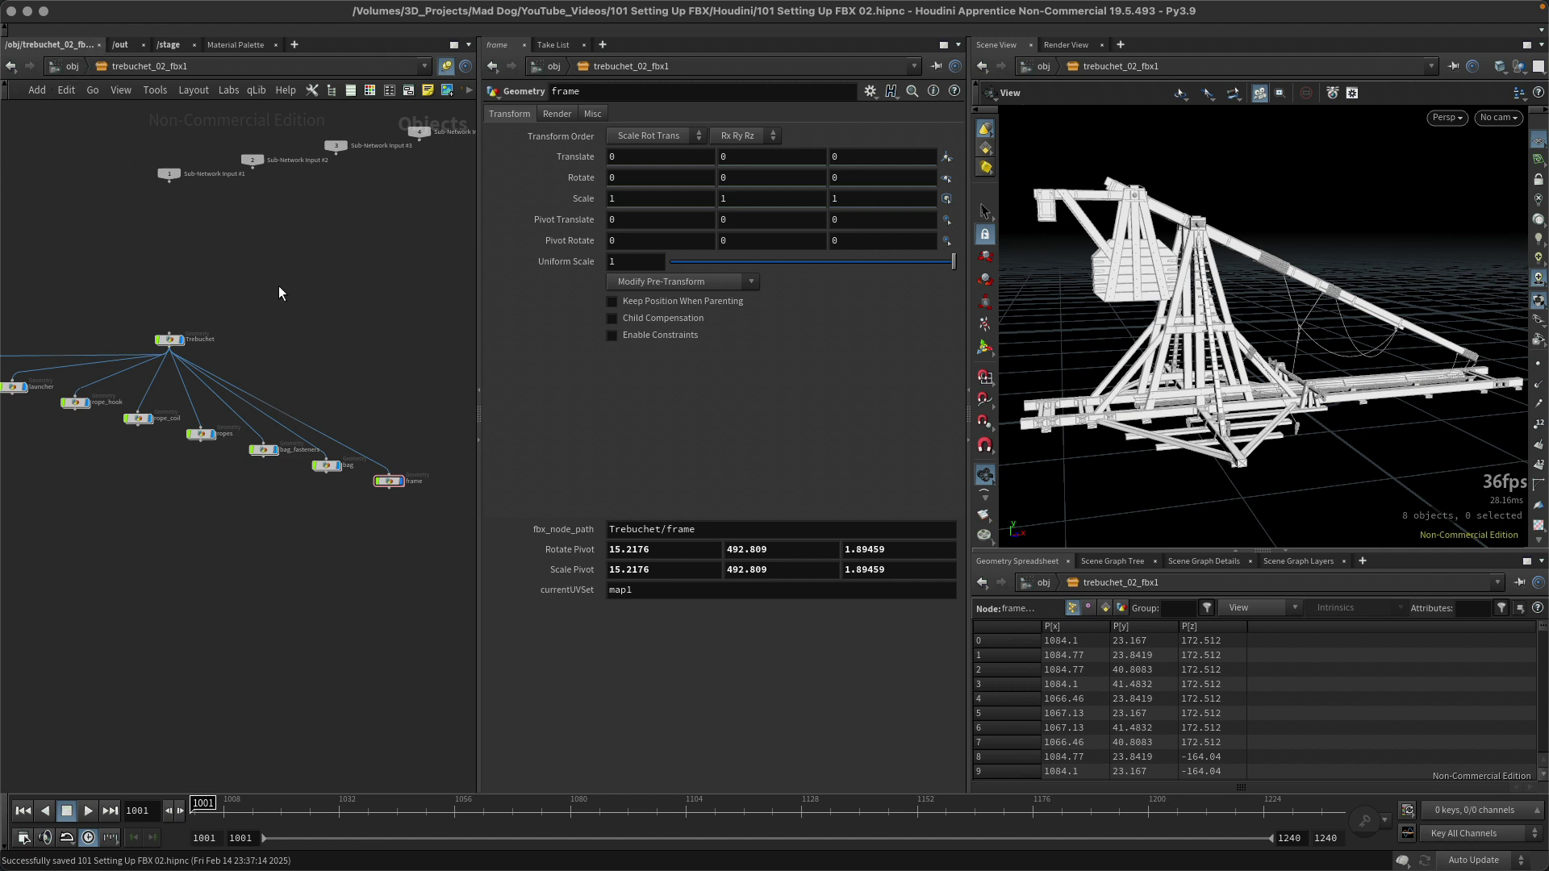
Go inside the weight geometry node to examine its File, Partition and Material nodes, and return to the trebuchet_02_fbx1 network
middle_drag(279, 292, 428, 235)
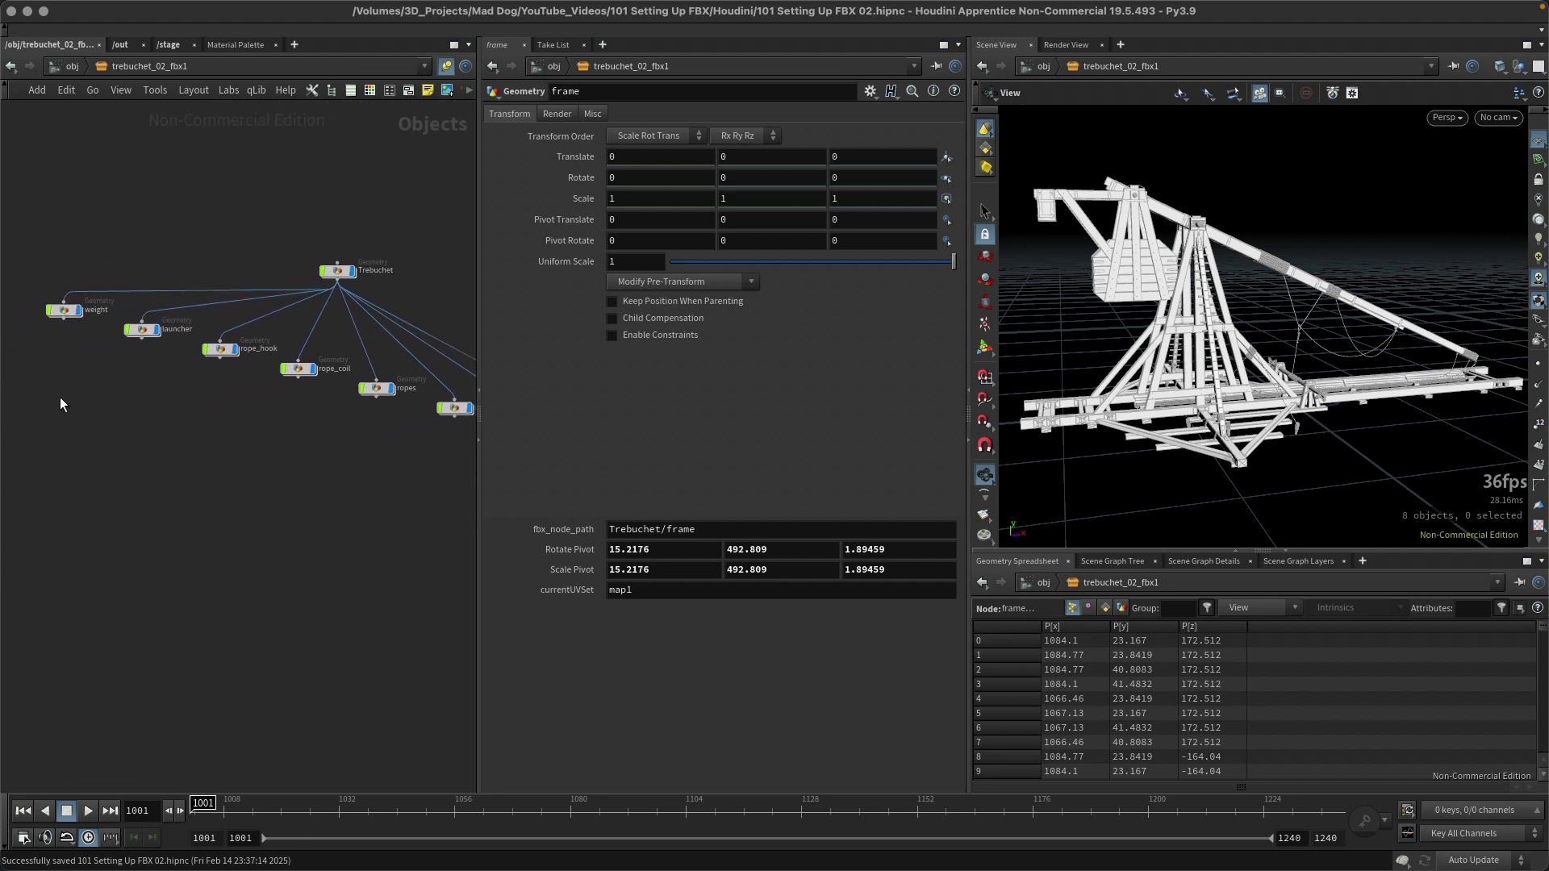
scroll(88, 360, up, 3)
click(89, 343)
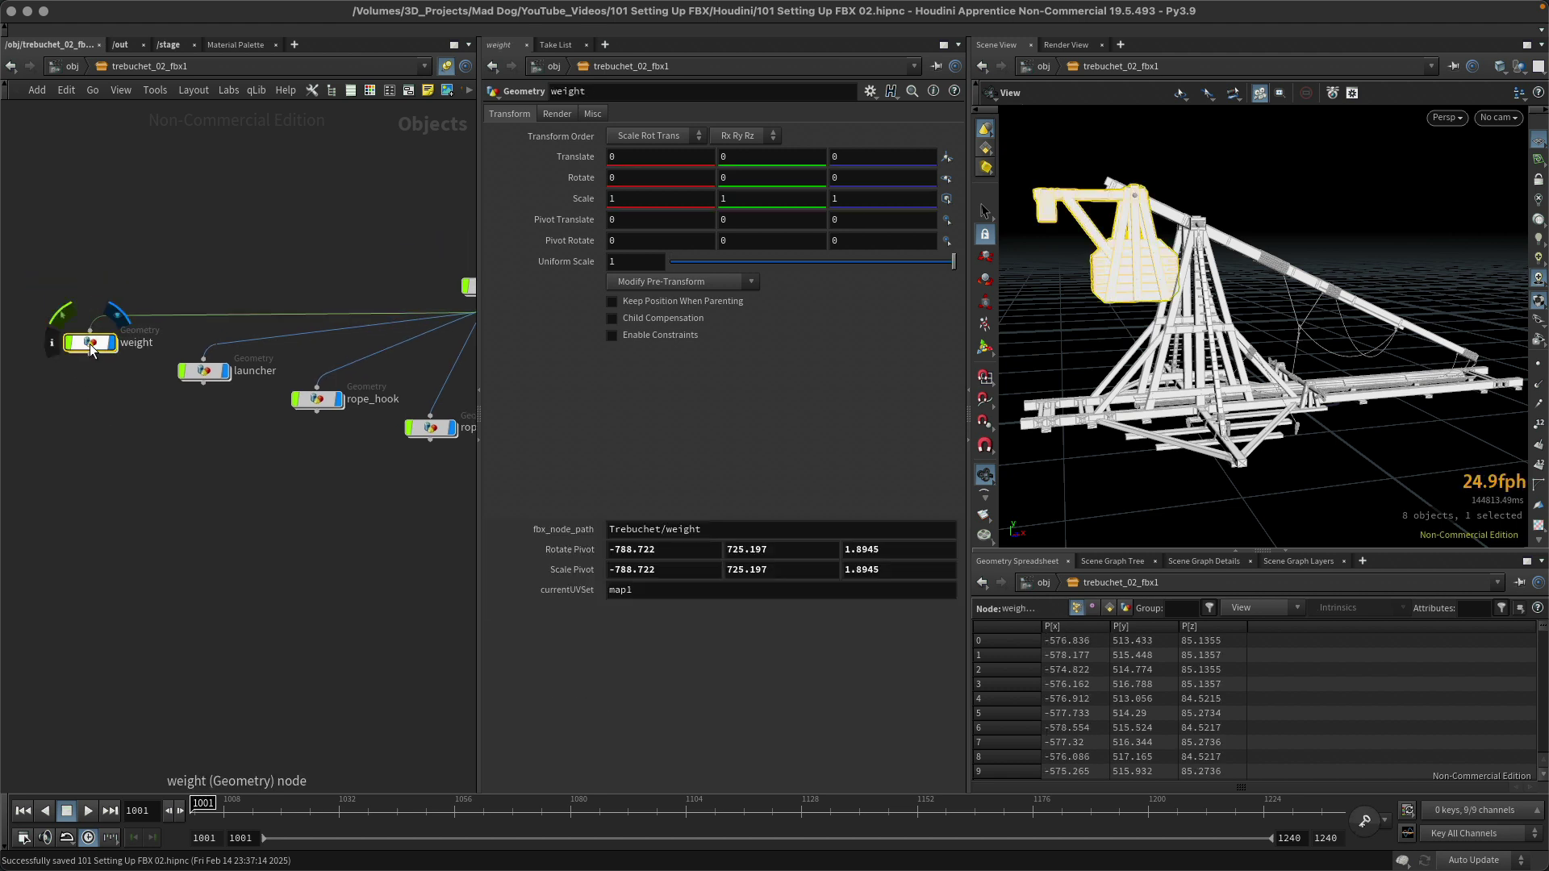
double_click(89, 344)
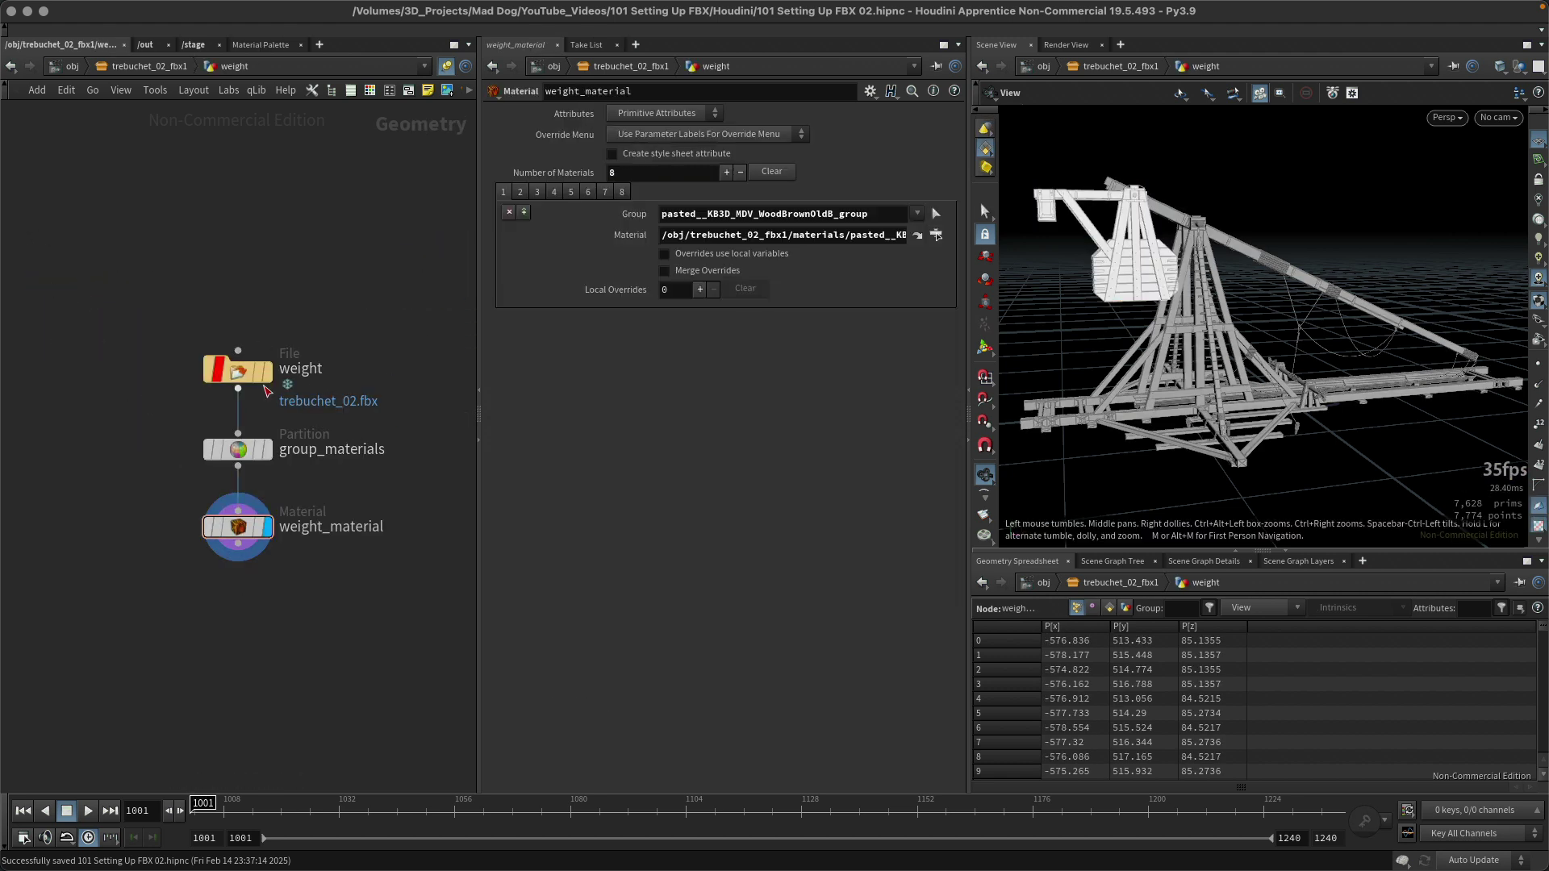
mouse_move(239, 389)
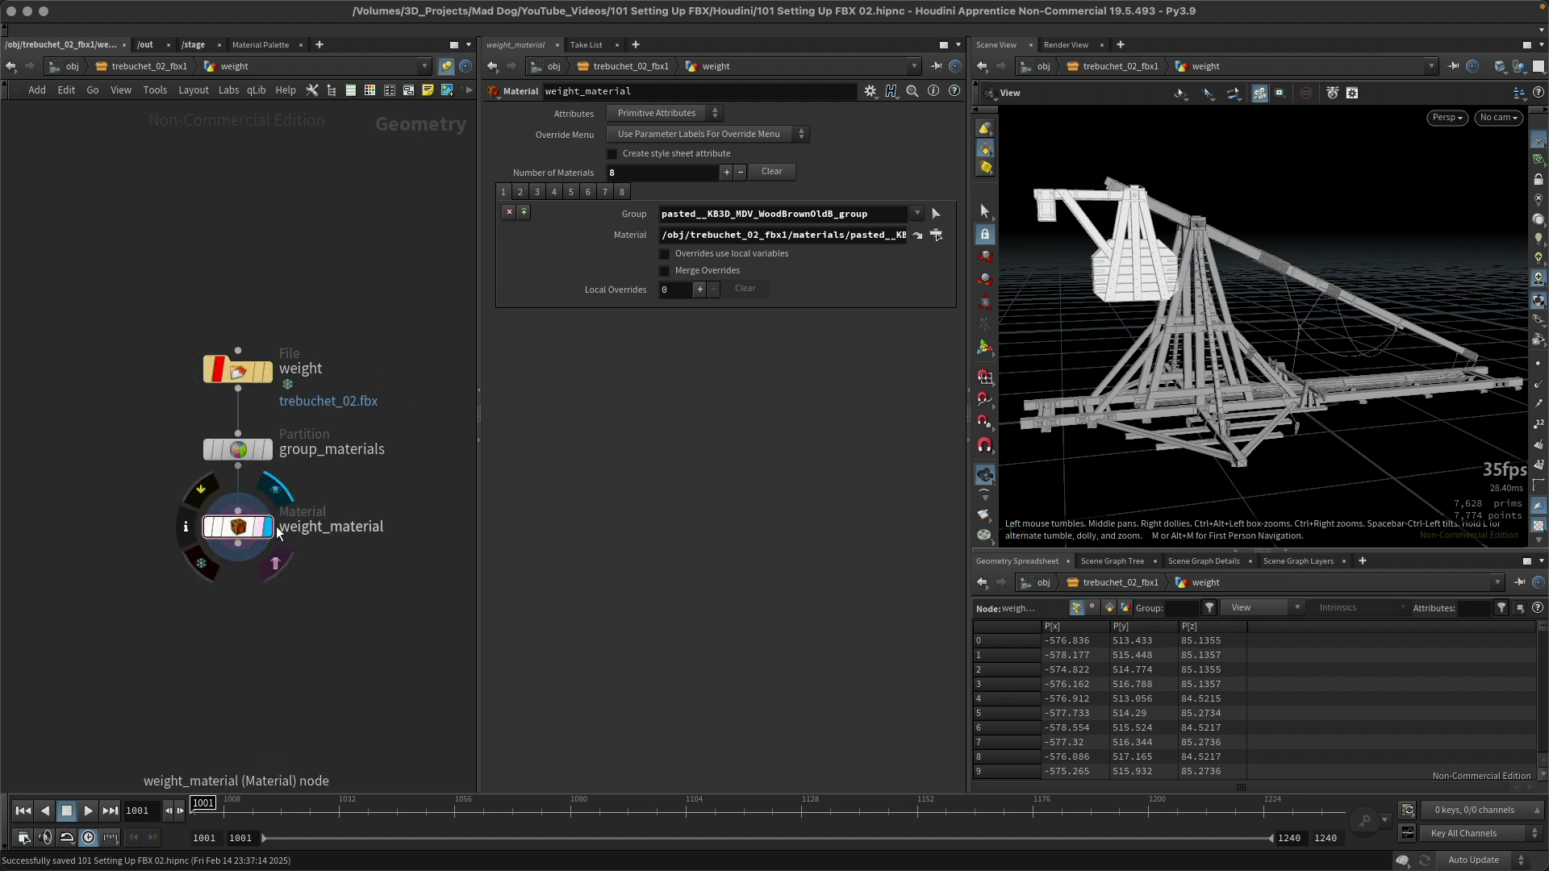
click(158, 64)
scroll(244, 395, right, 10)
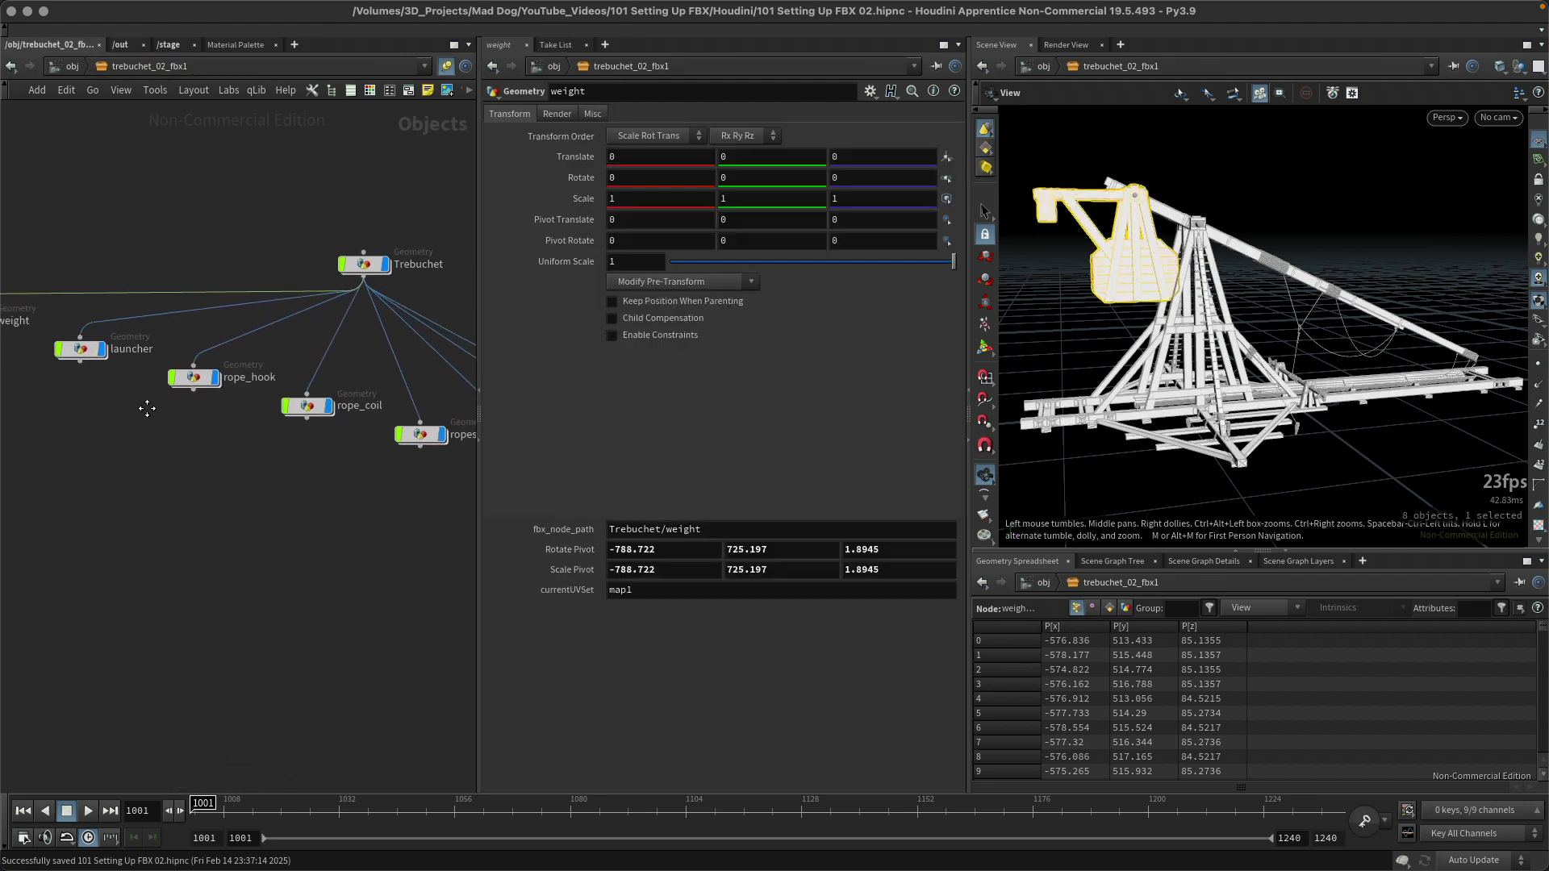
scroll(360, 517, down, 2)
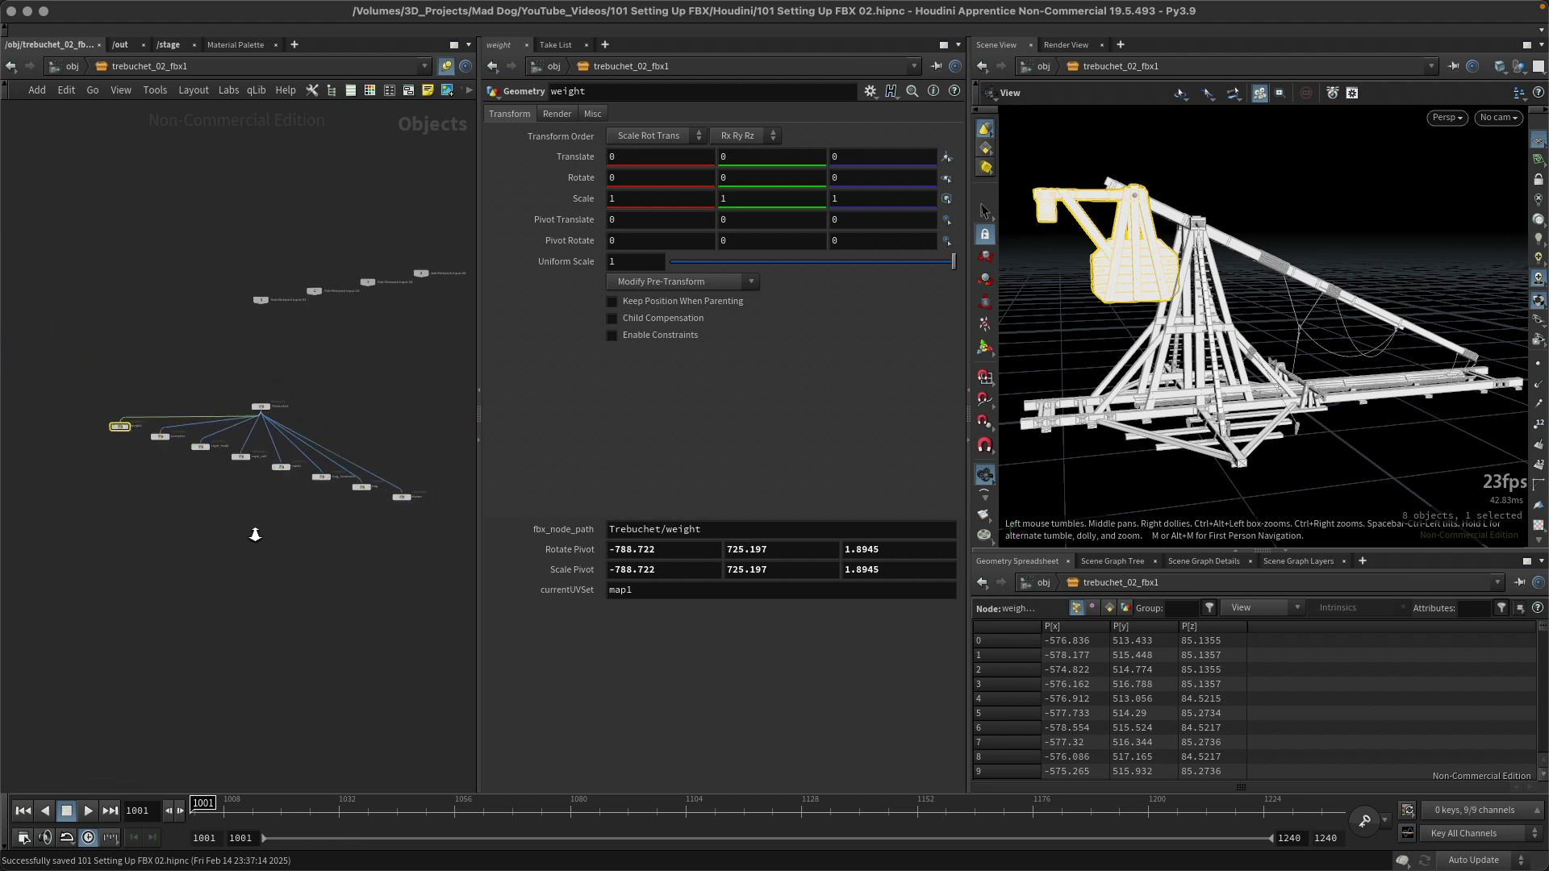
scroll(218, 248, left, 5)
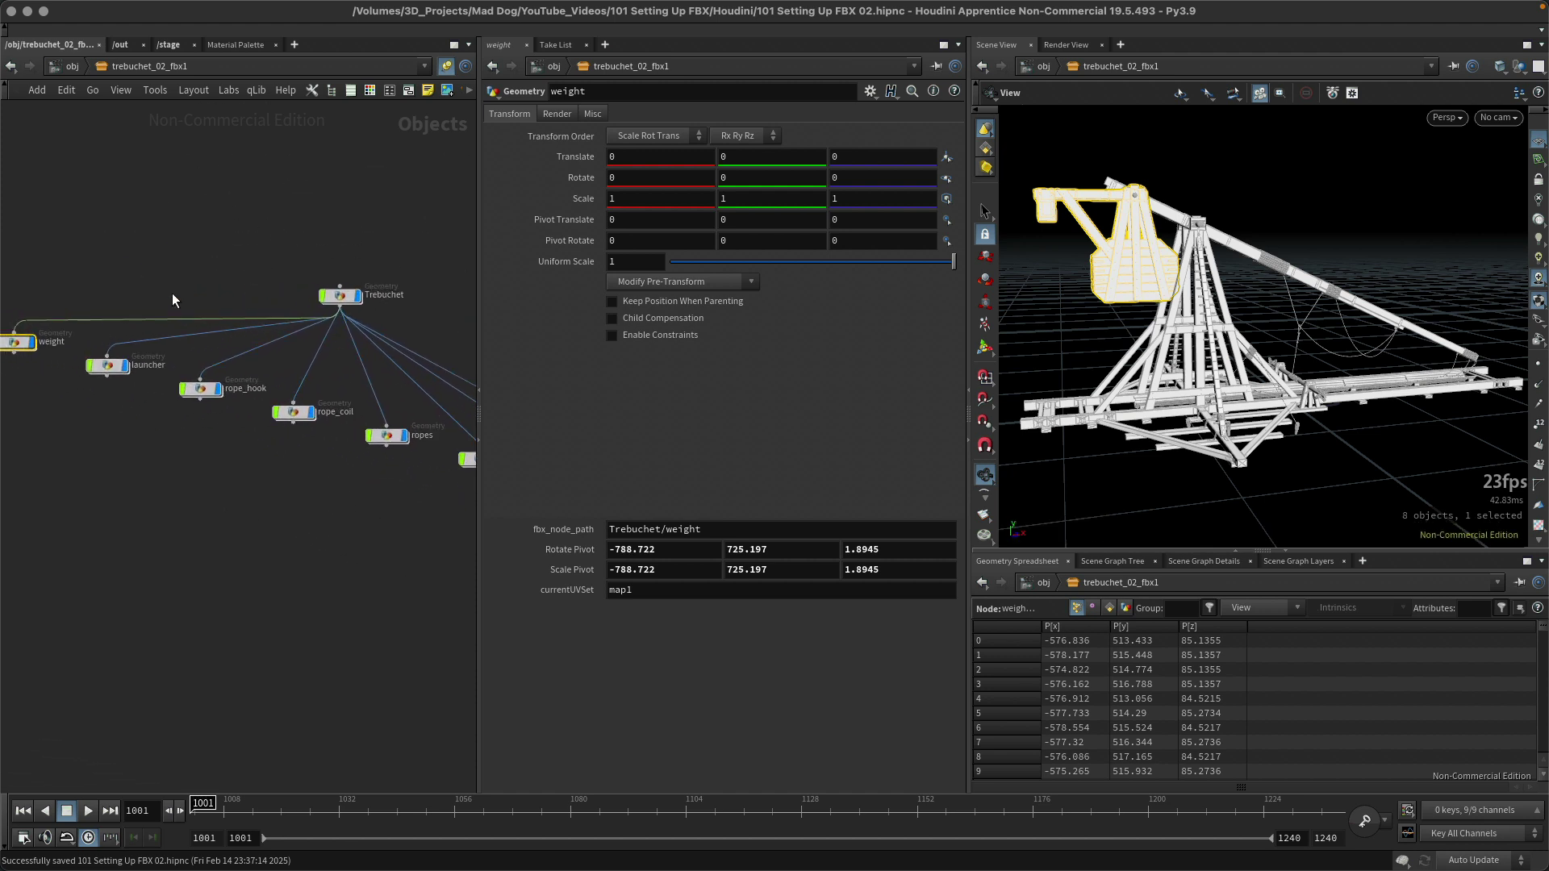
Return to the top object level and turn off the display of the trebuchet_02_fbx1 subnetwork
click(81, 66)
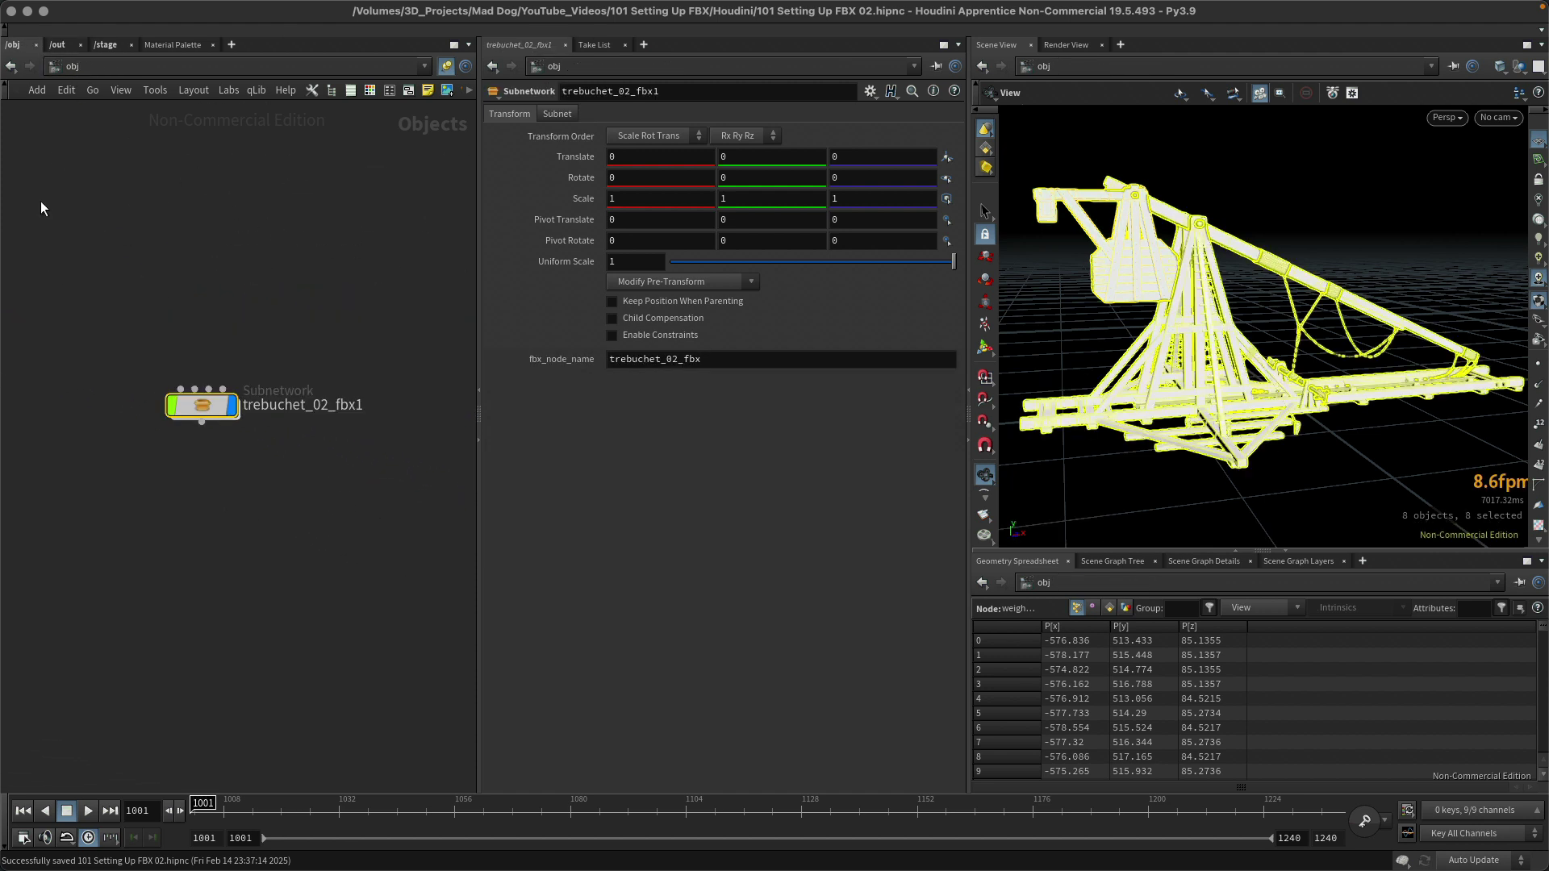
click(230, 513)
click(233, 406)
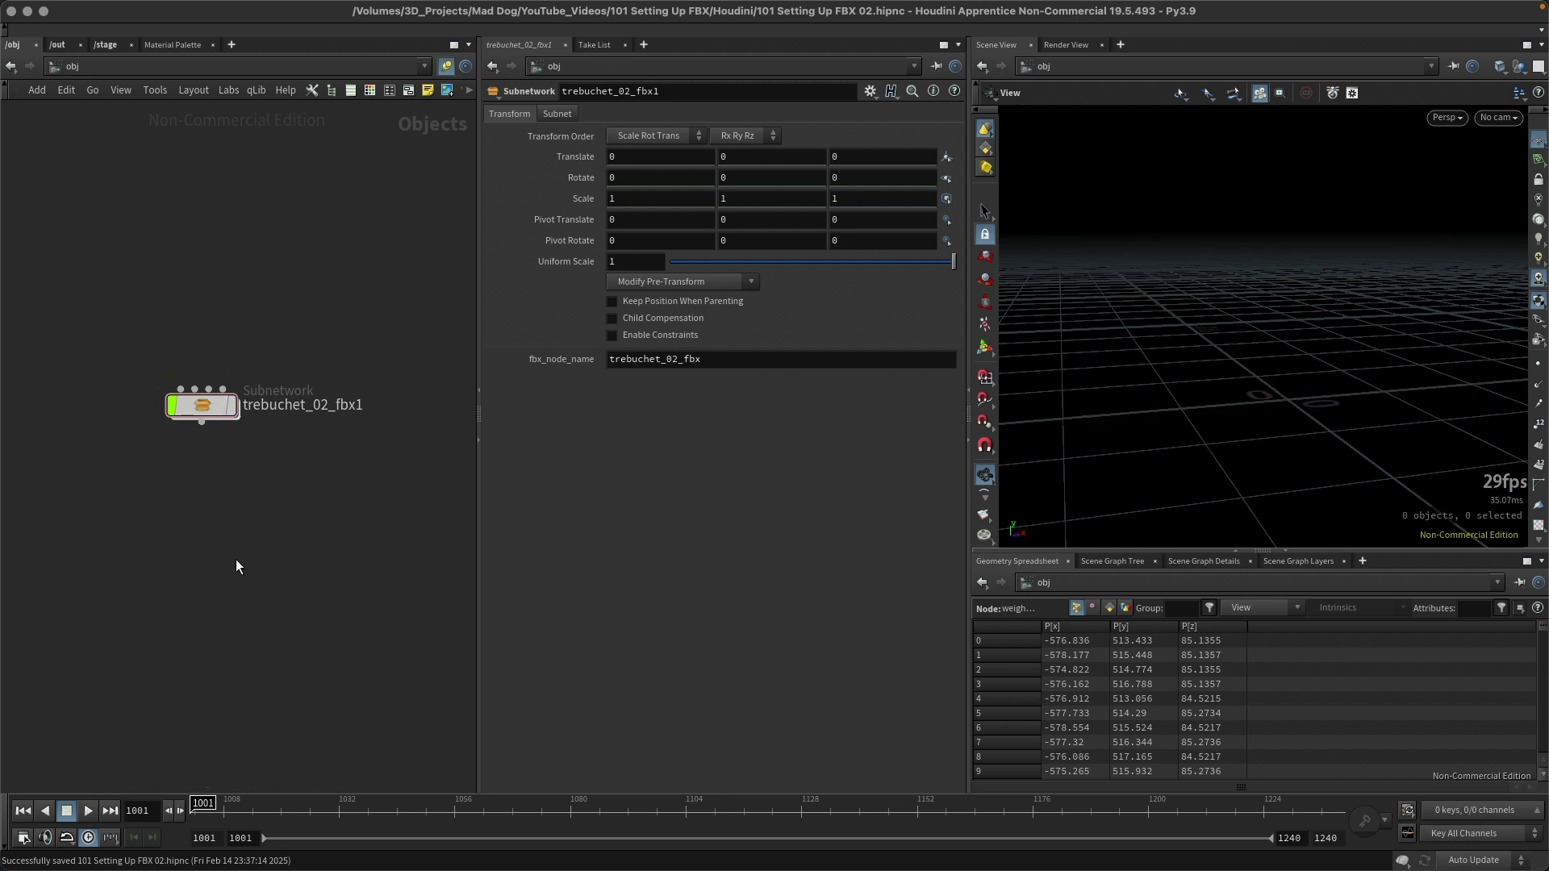
Add a Geometry node below the trebuchet_02_fbx1 subnetwork and go inside it
key(Tab)
text(geo)
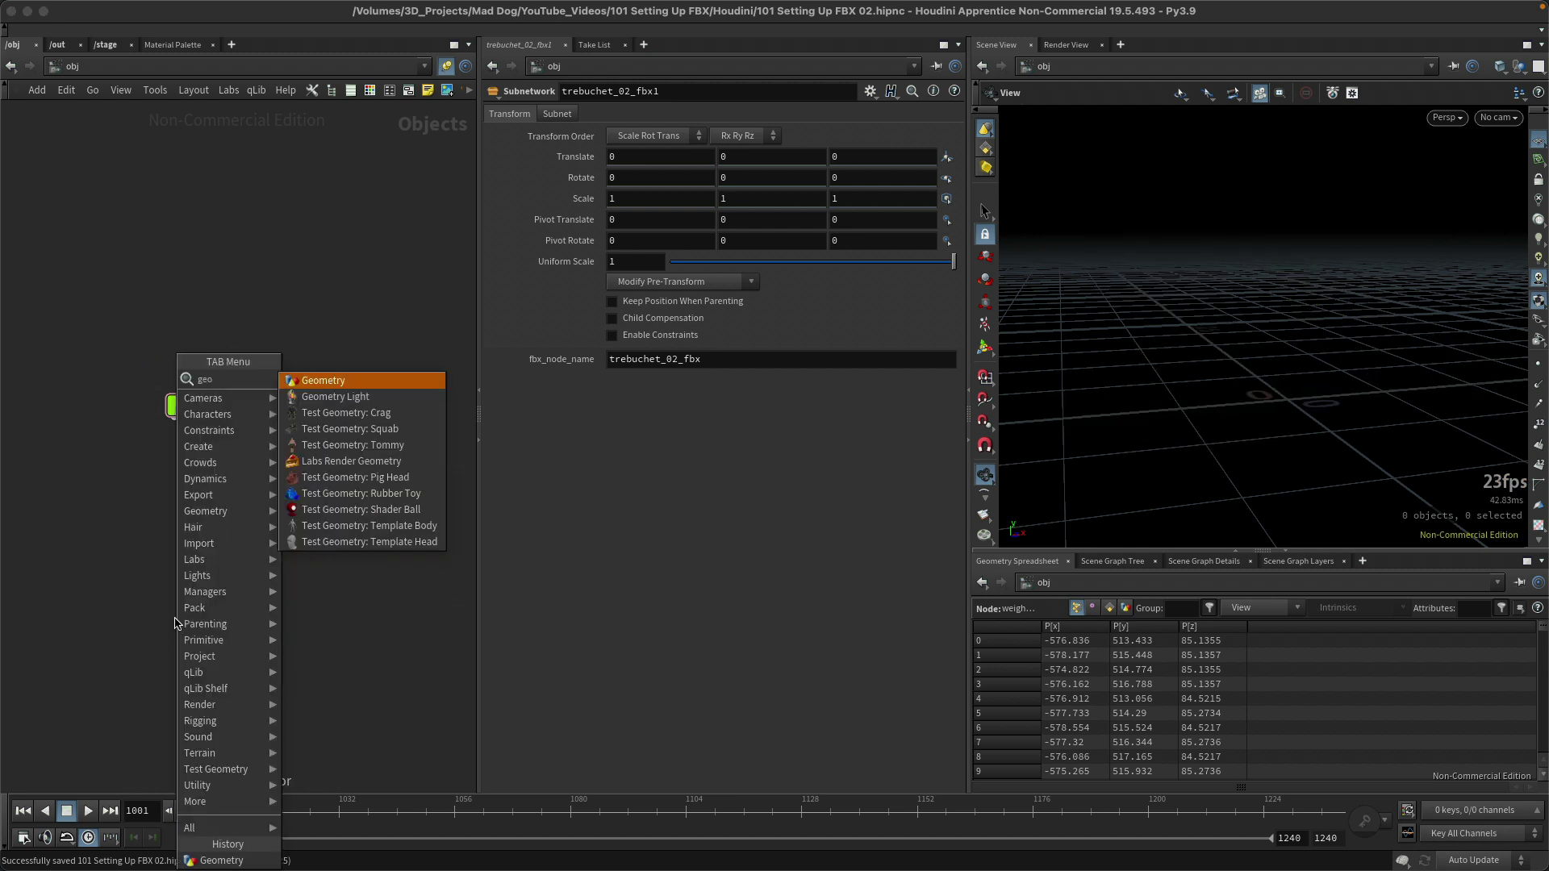
key(Return)
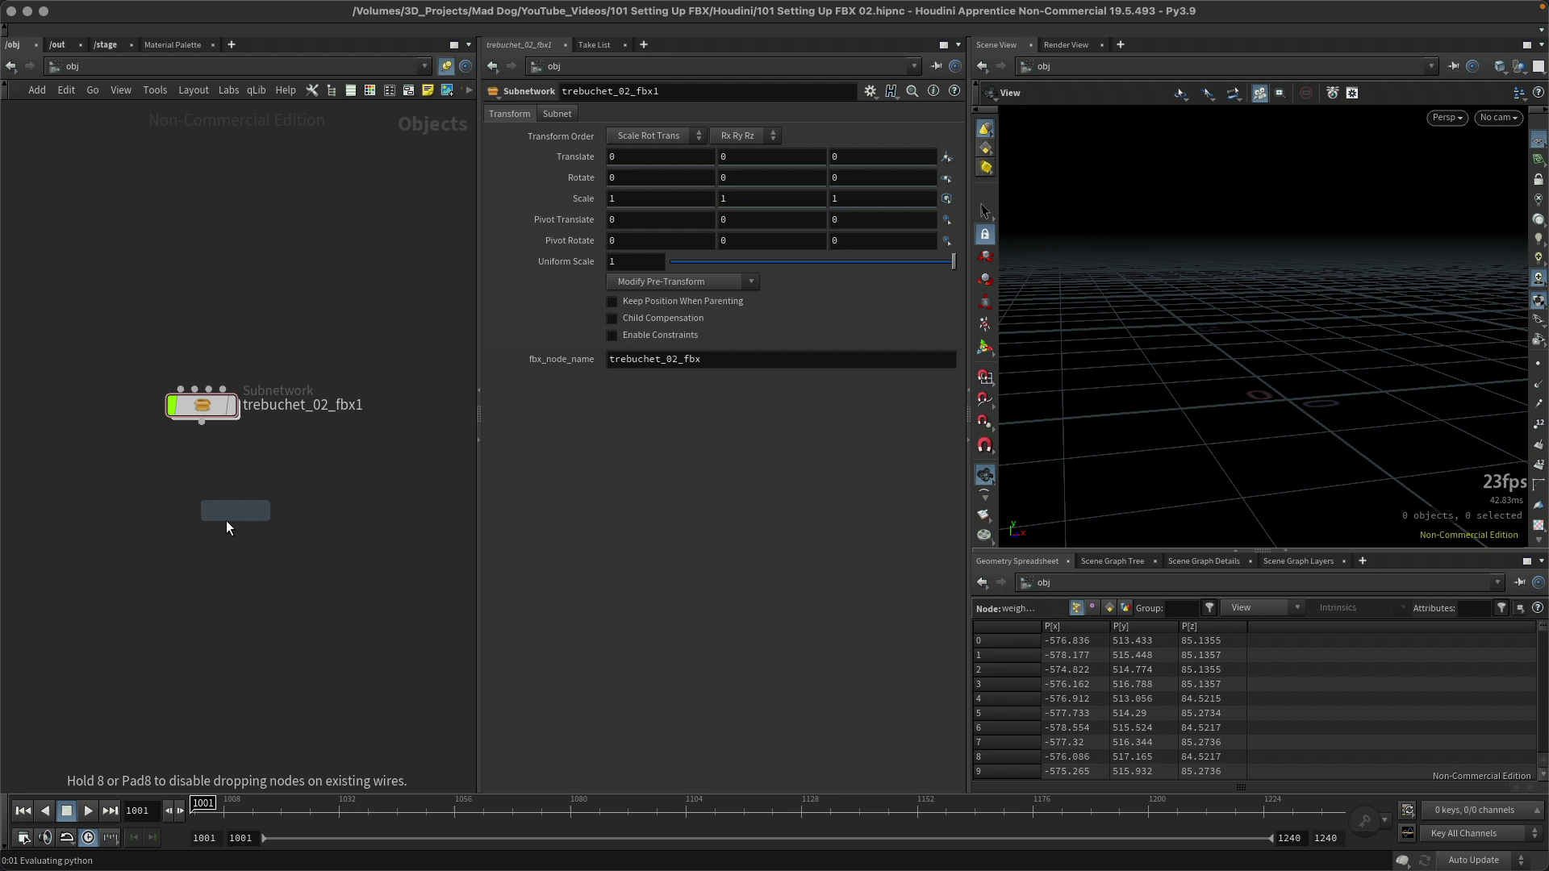
click(199, 534)
double_click(213, 530)
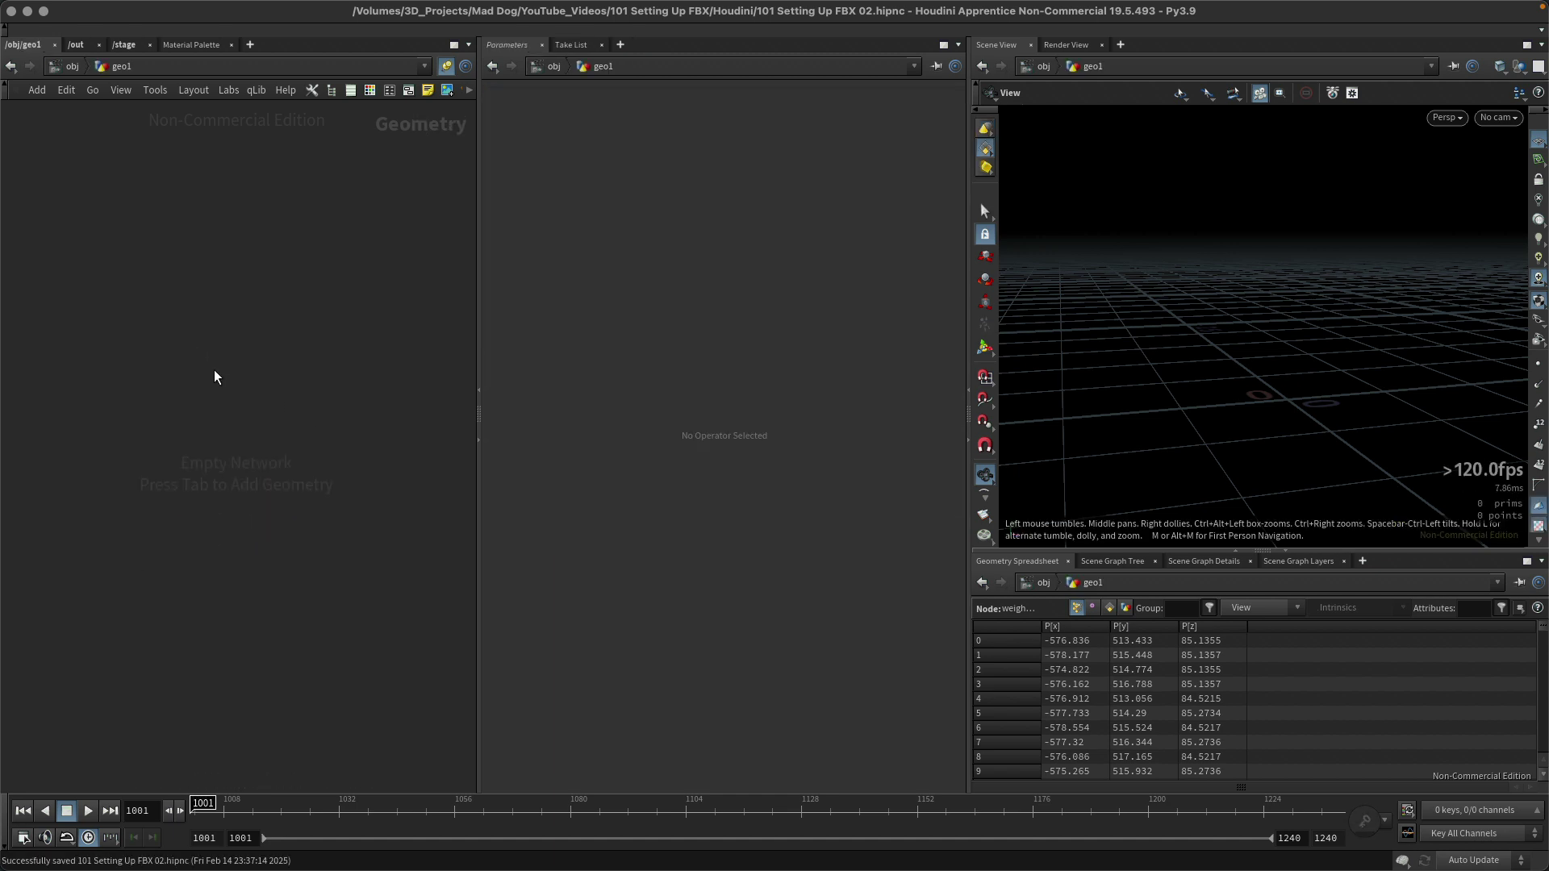
Add an Object Merge node in the empty geometry network
key(Tab)
text(obj)
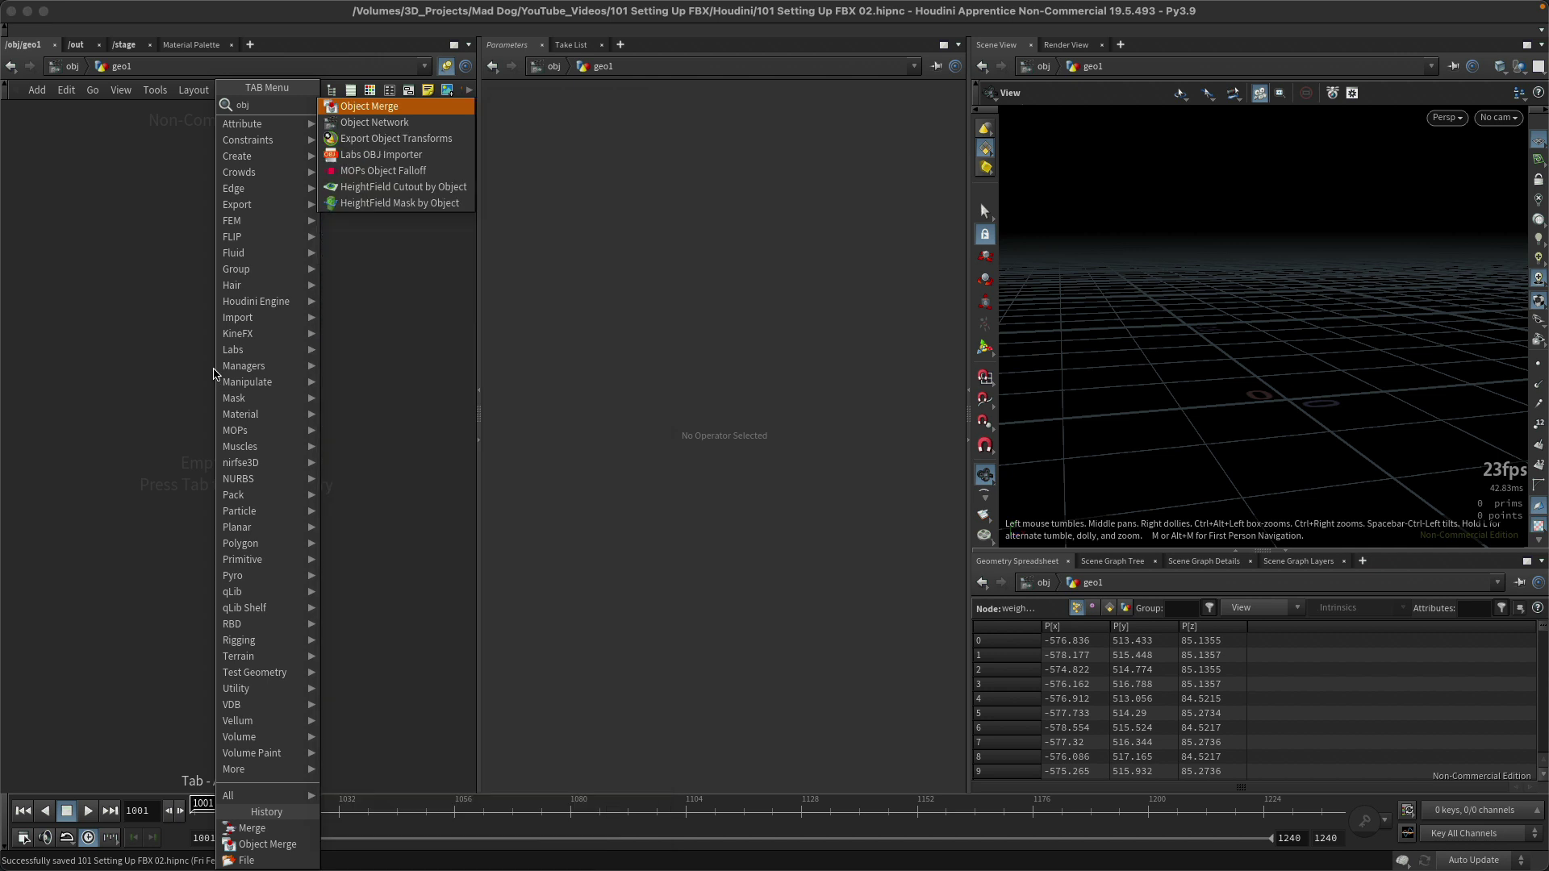
key(Return)
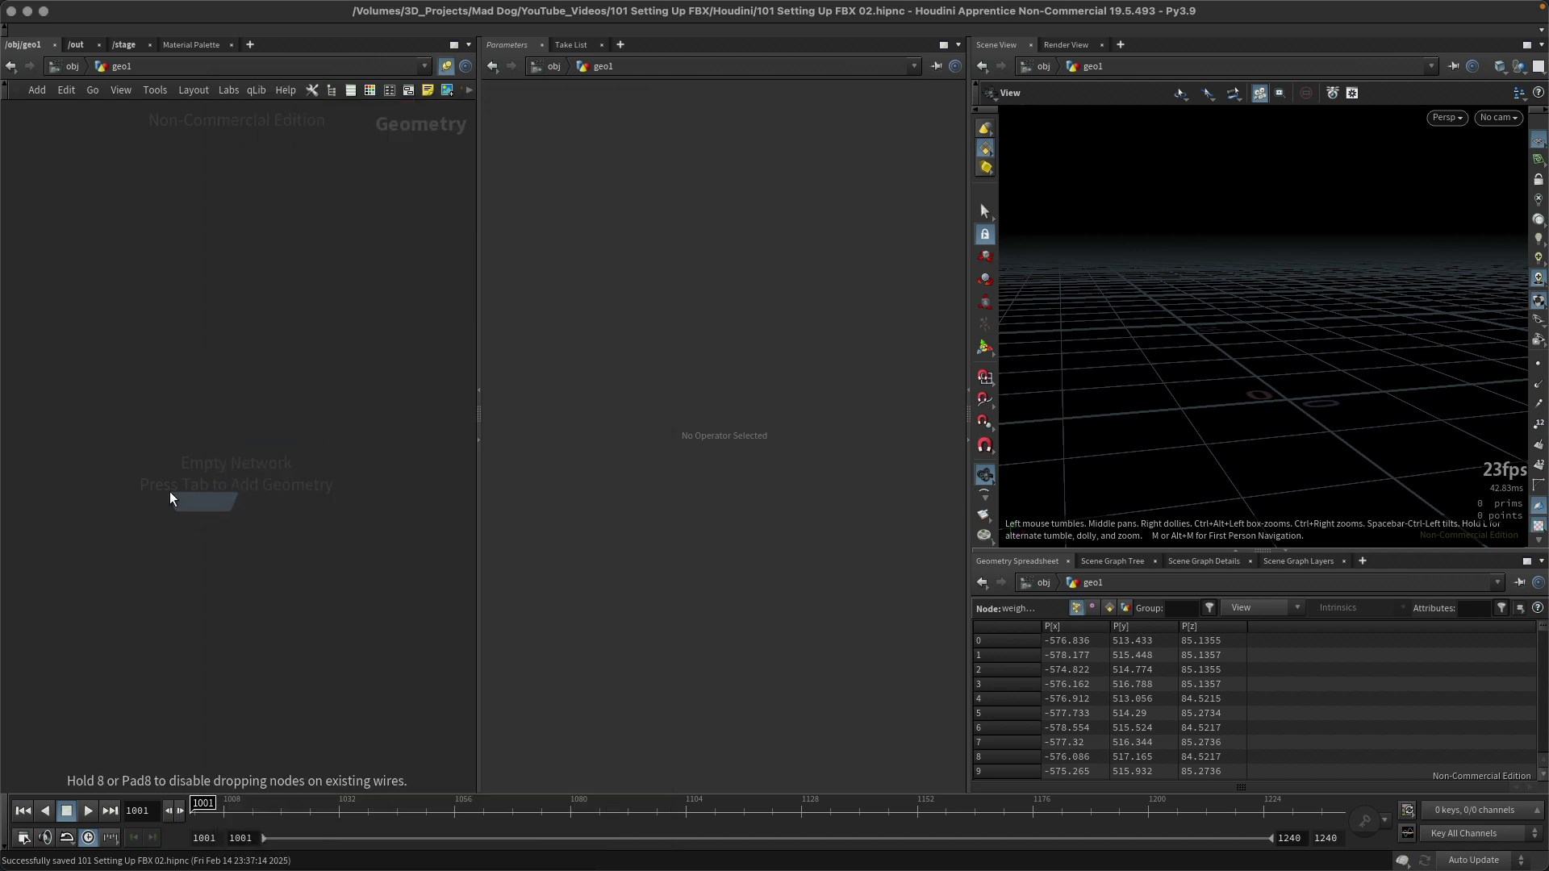
click(139, 459)
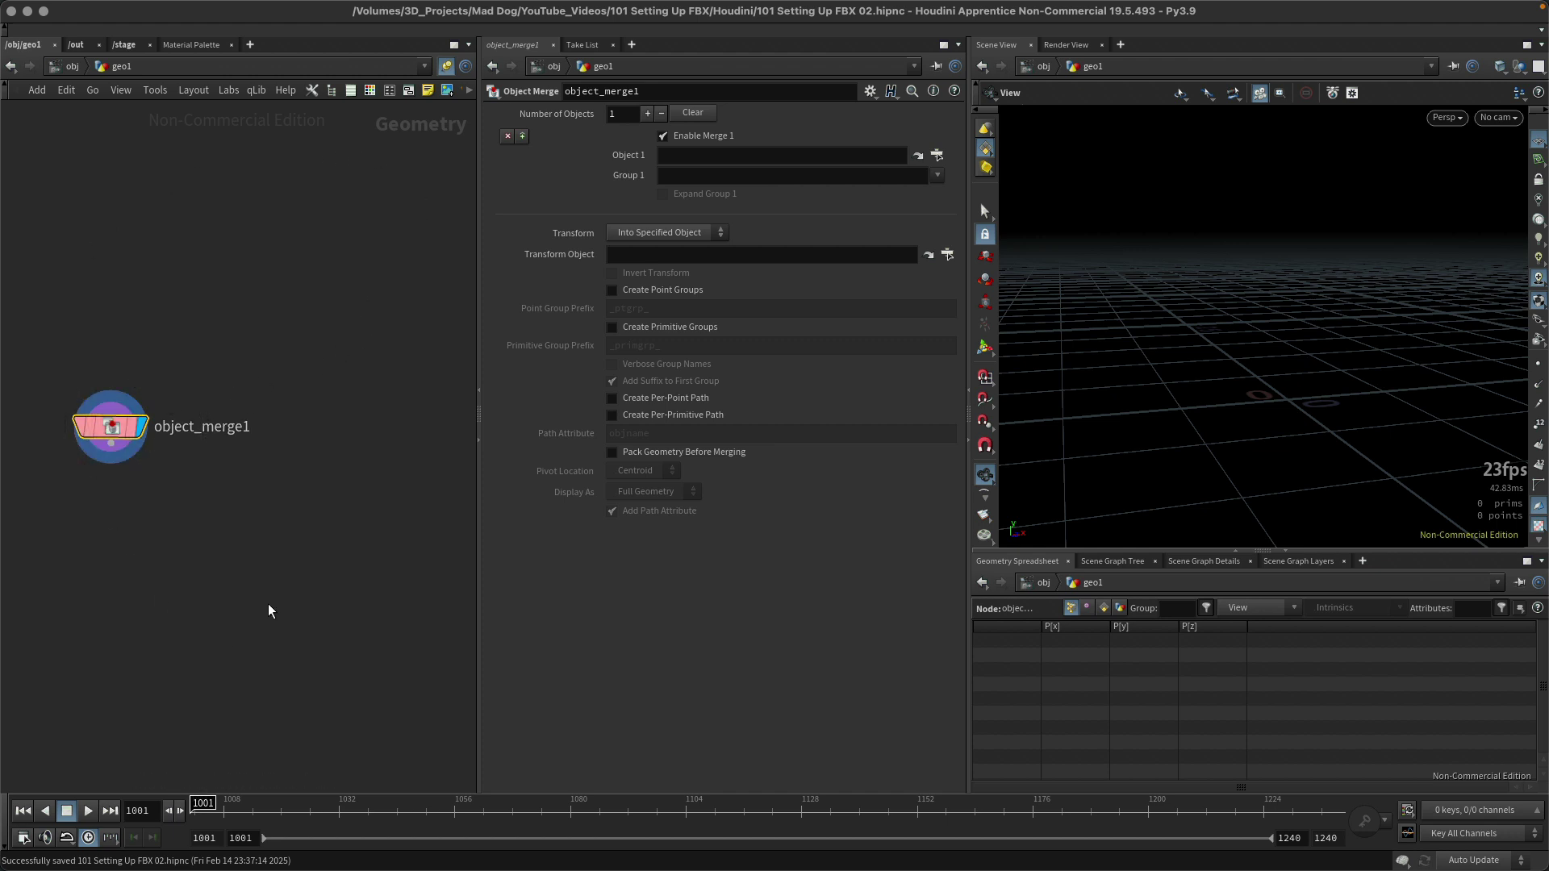
Return to the object level and rename the geo1 node to trebuchet1
click(72, 68)
double_click(276, 533)
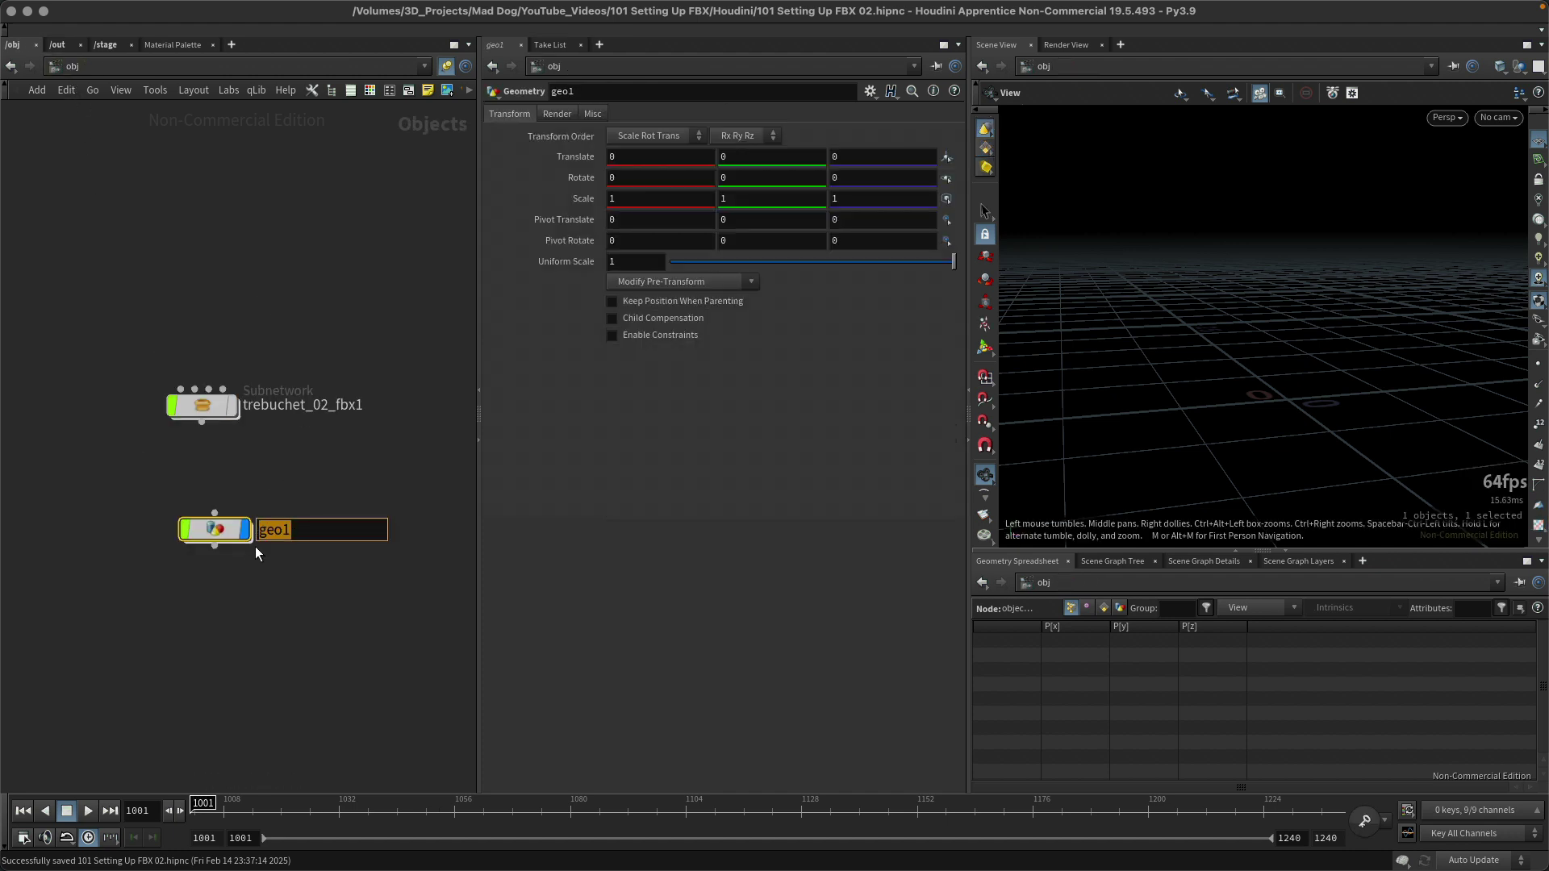
text(trebuchet)
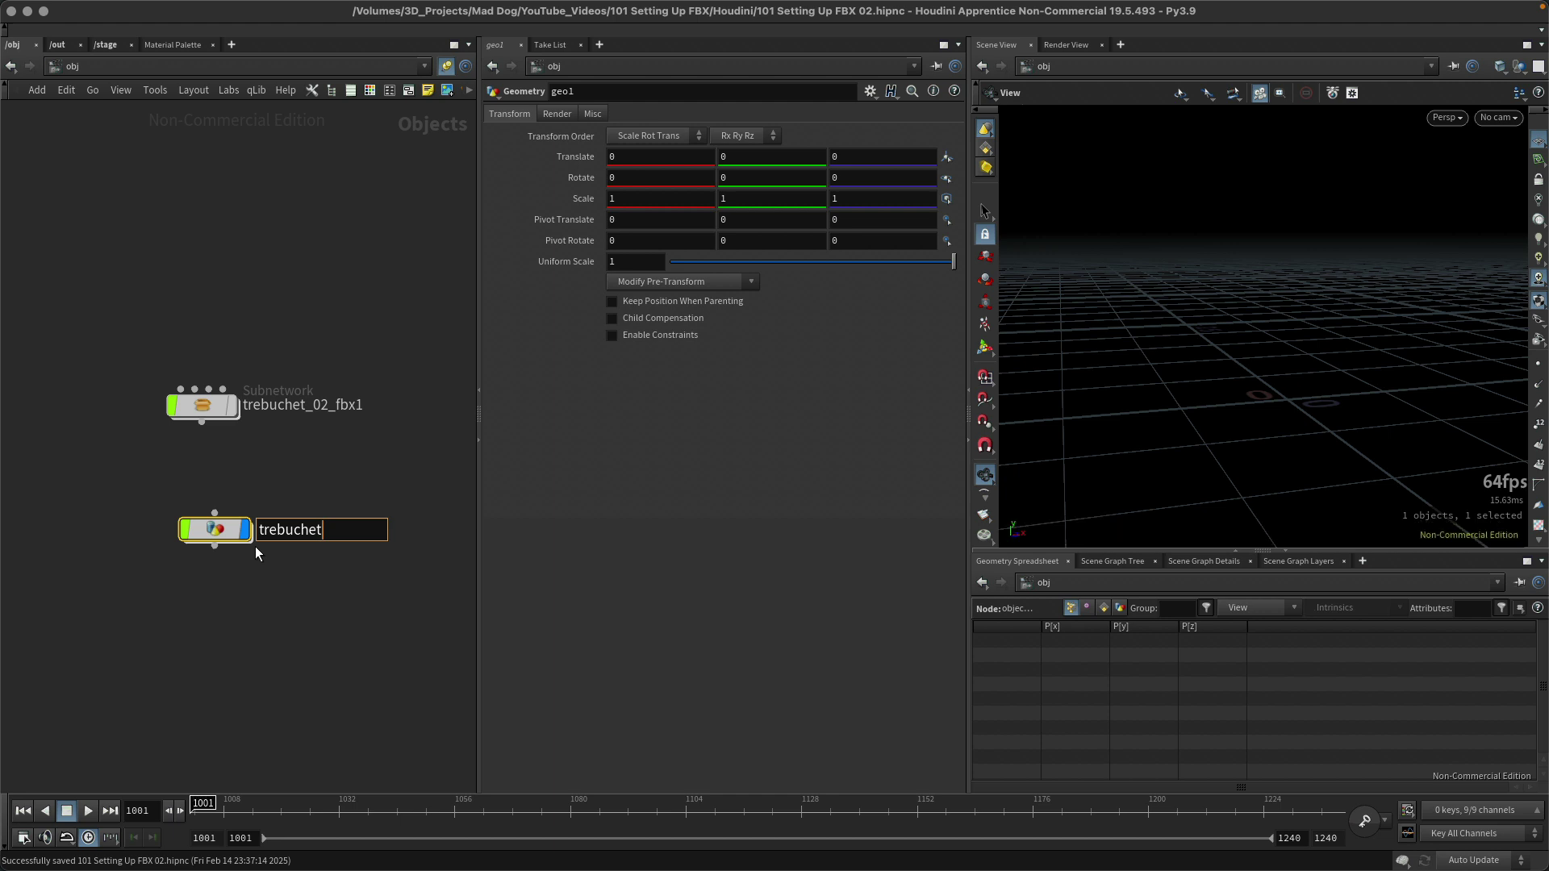
text(1)
key(Return)
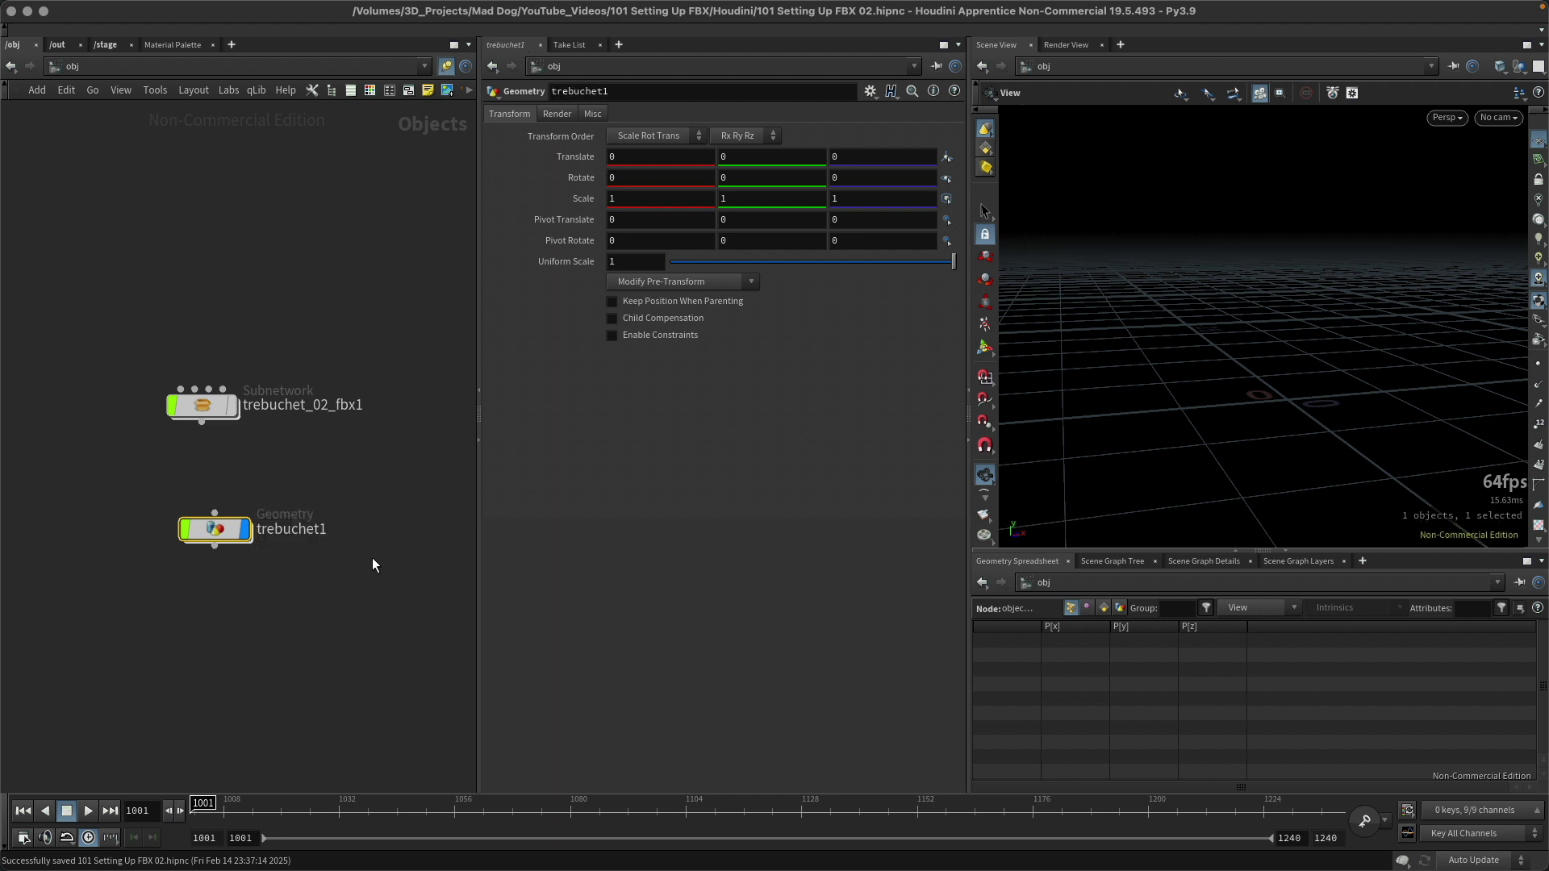
Inside trebuchet1, set the Object Merge node's Object 1 to /obj/trebuchet_02_fbx1/launcher and frame the launcher in the viewport
double_click(215, 529)
drag(111, 428, 159, 413)
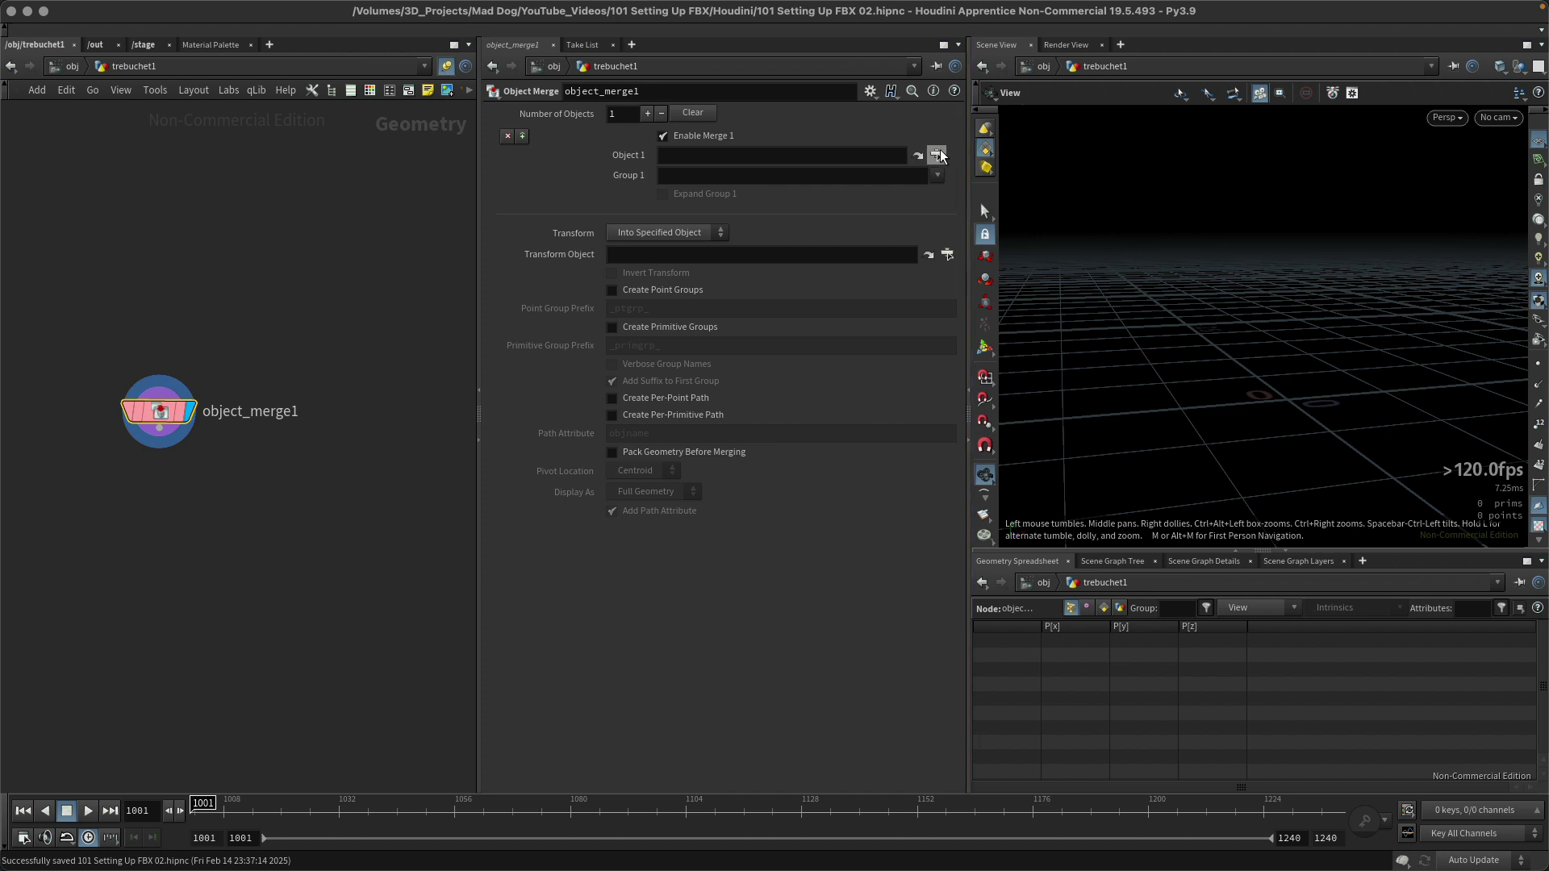
click(937, 154)
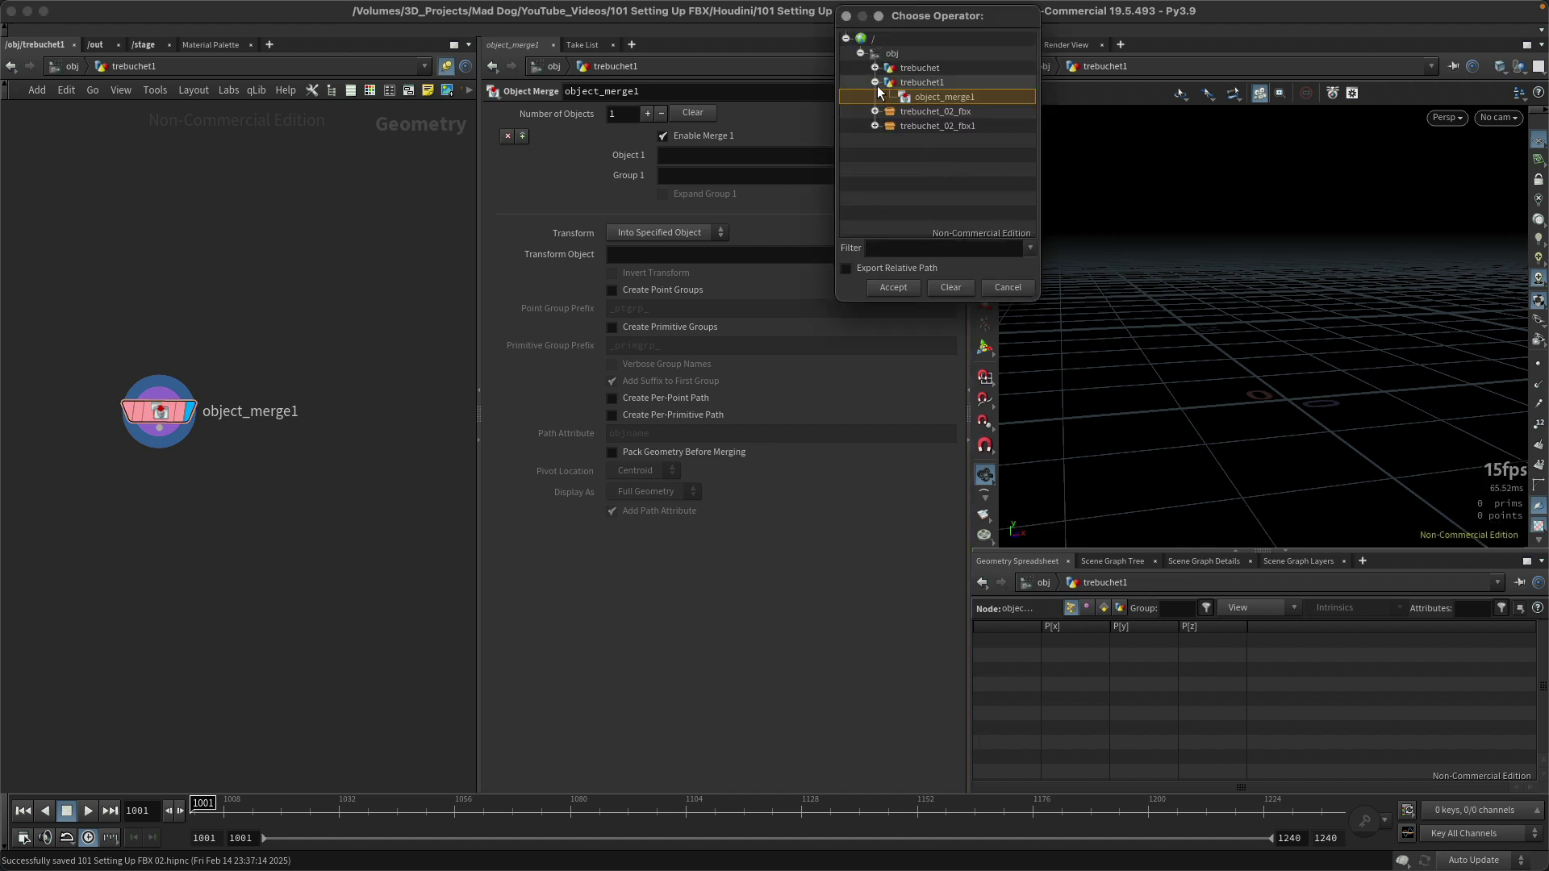
click(875, 125)
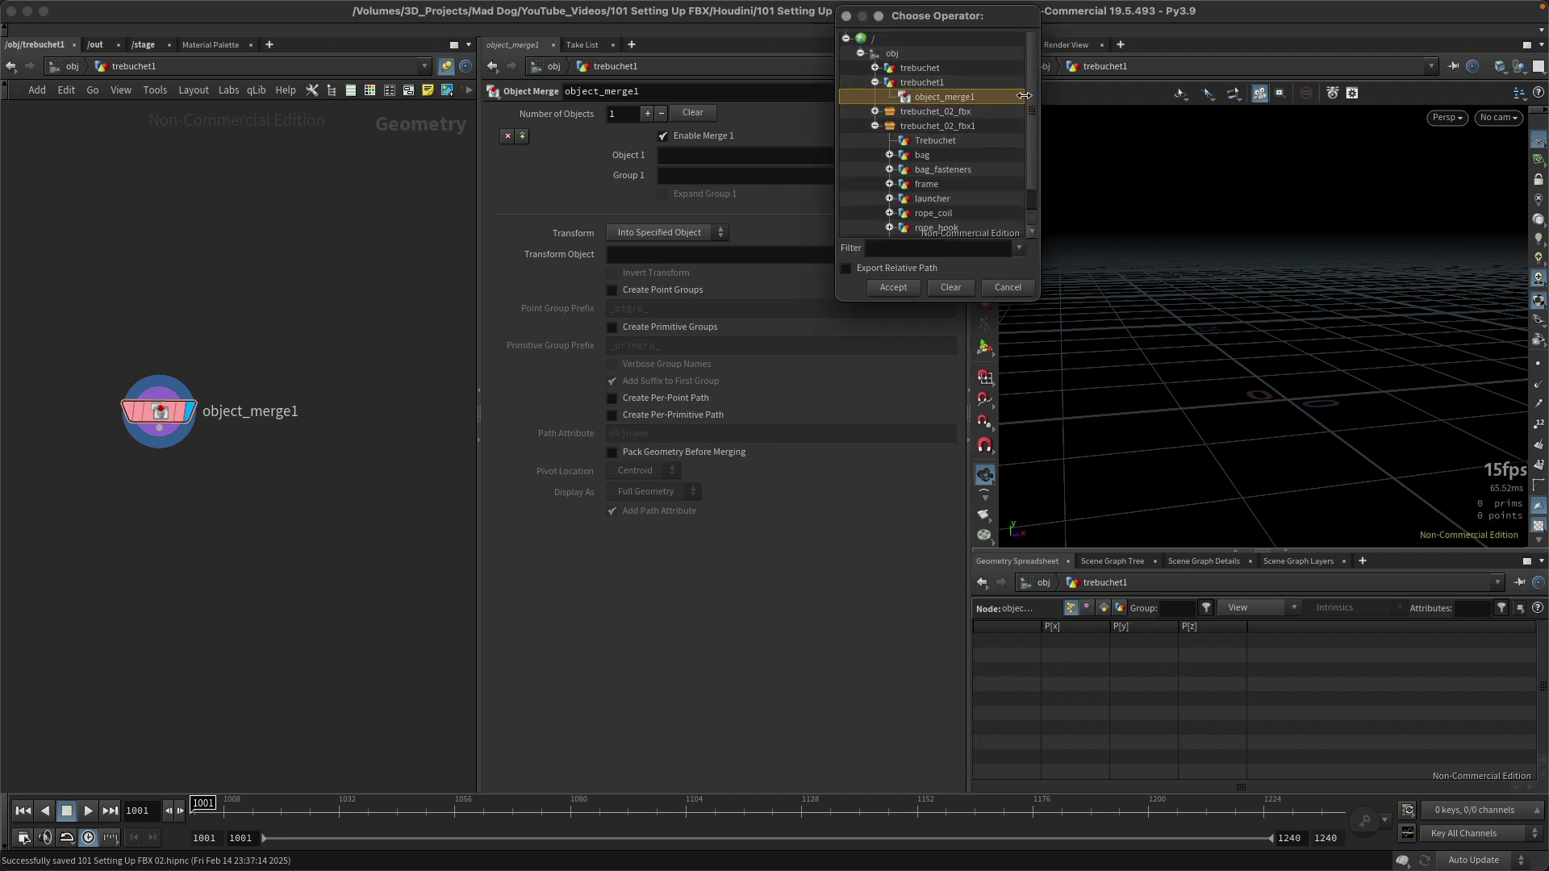
drag(1033, 99, 1032, 114)
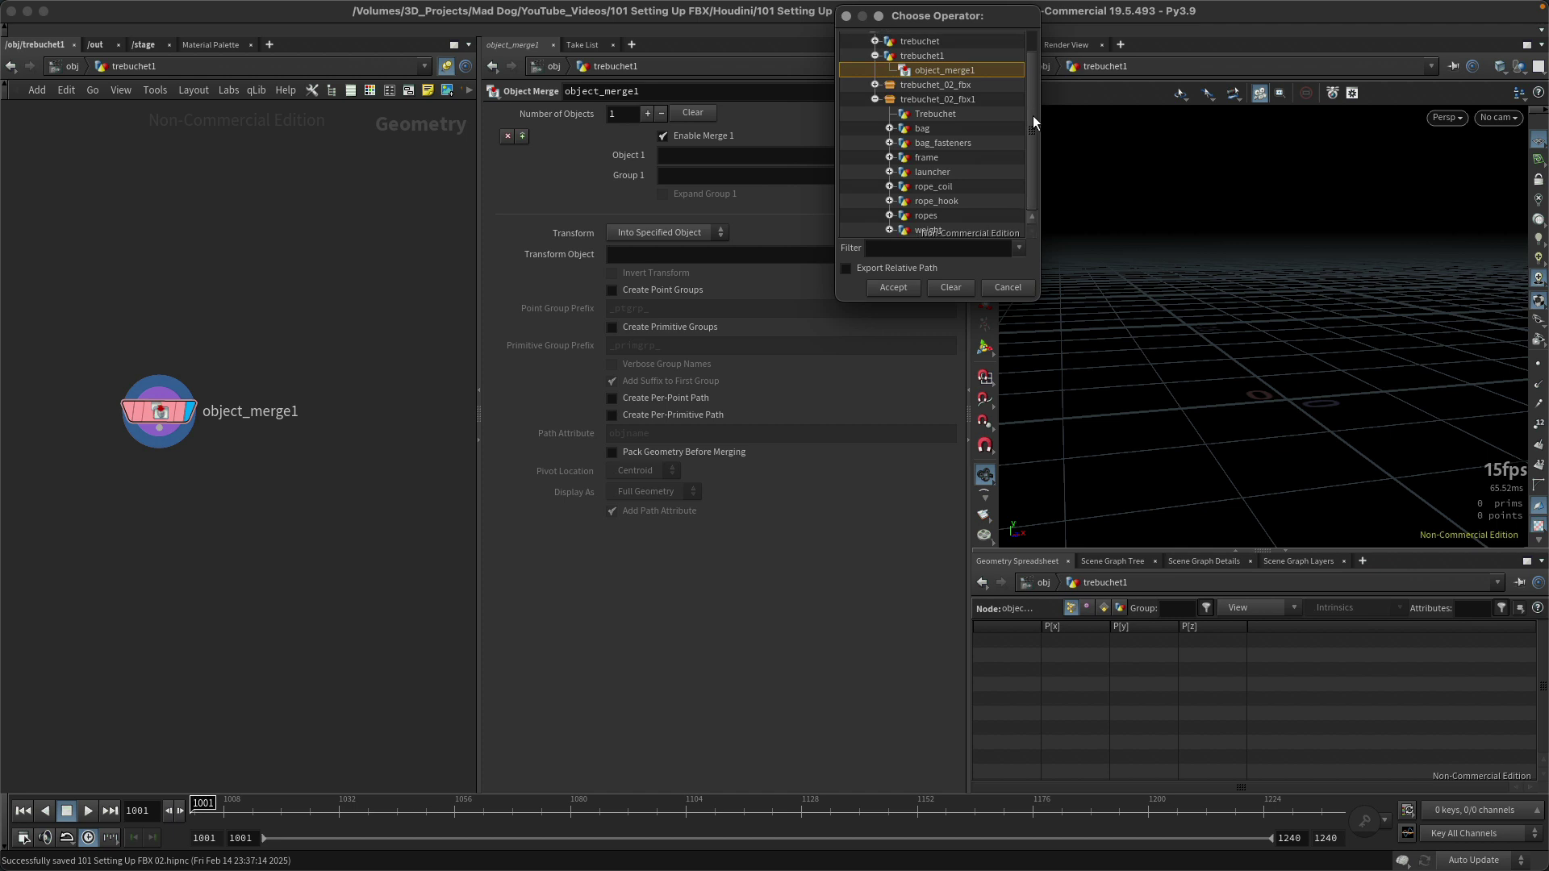
click(929, 172)
click(893, 287)
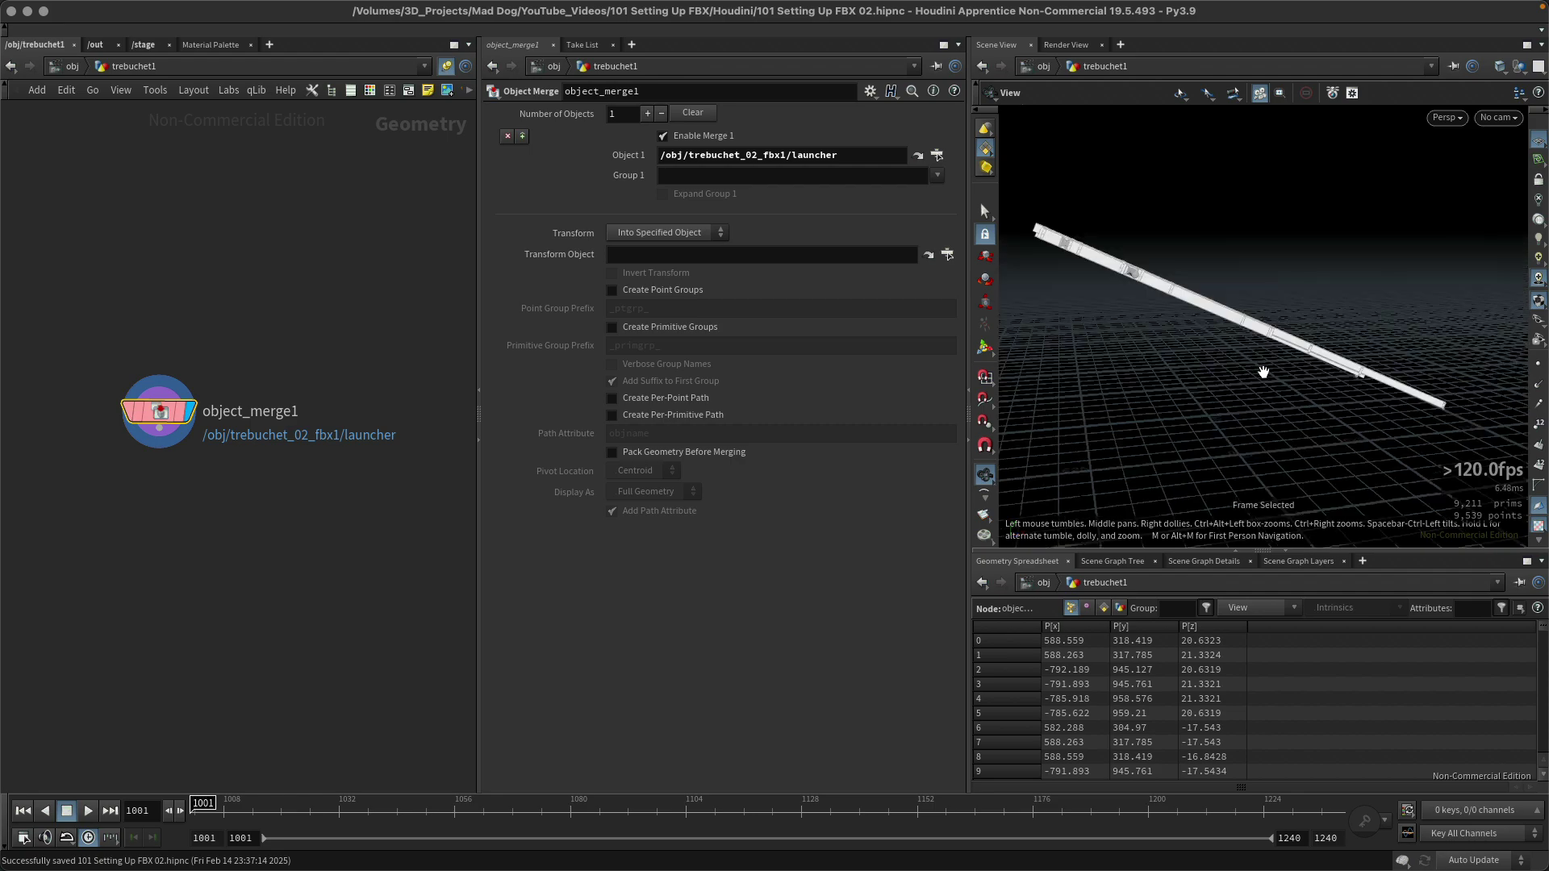
key(f)
drag(1063, 386, 1088, 267)
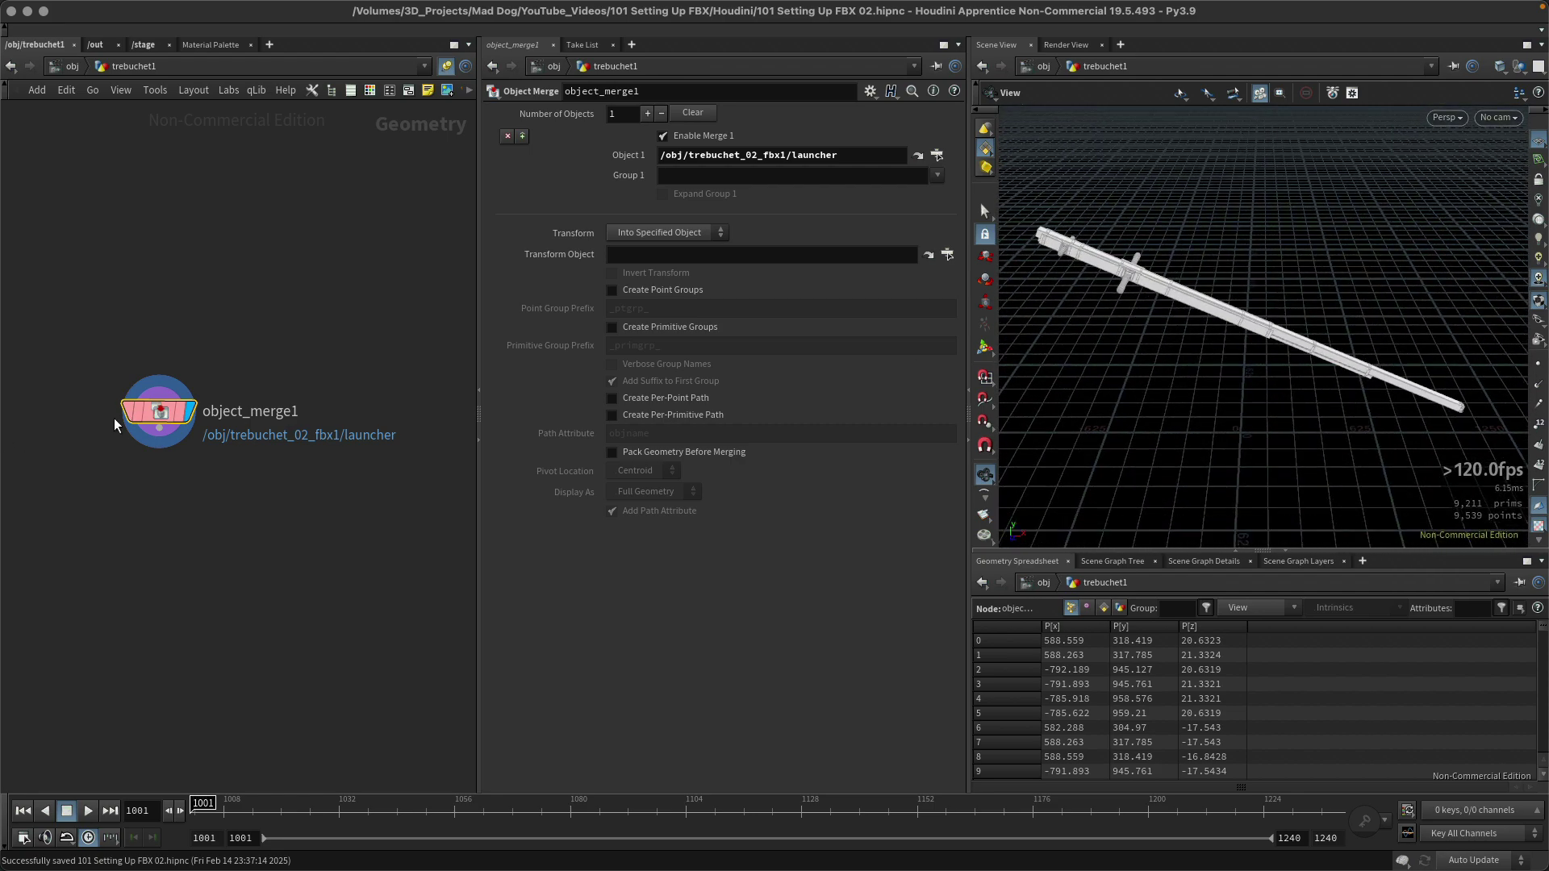
Move object_merge1 aside, add a second Object Merge node beside it, and set the display flag on the new node
drag(147, 421, 58, 427)
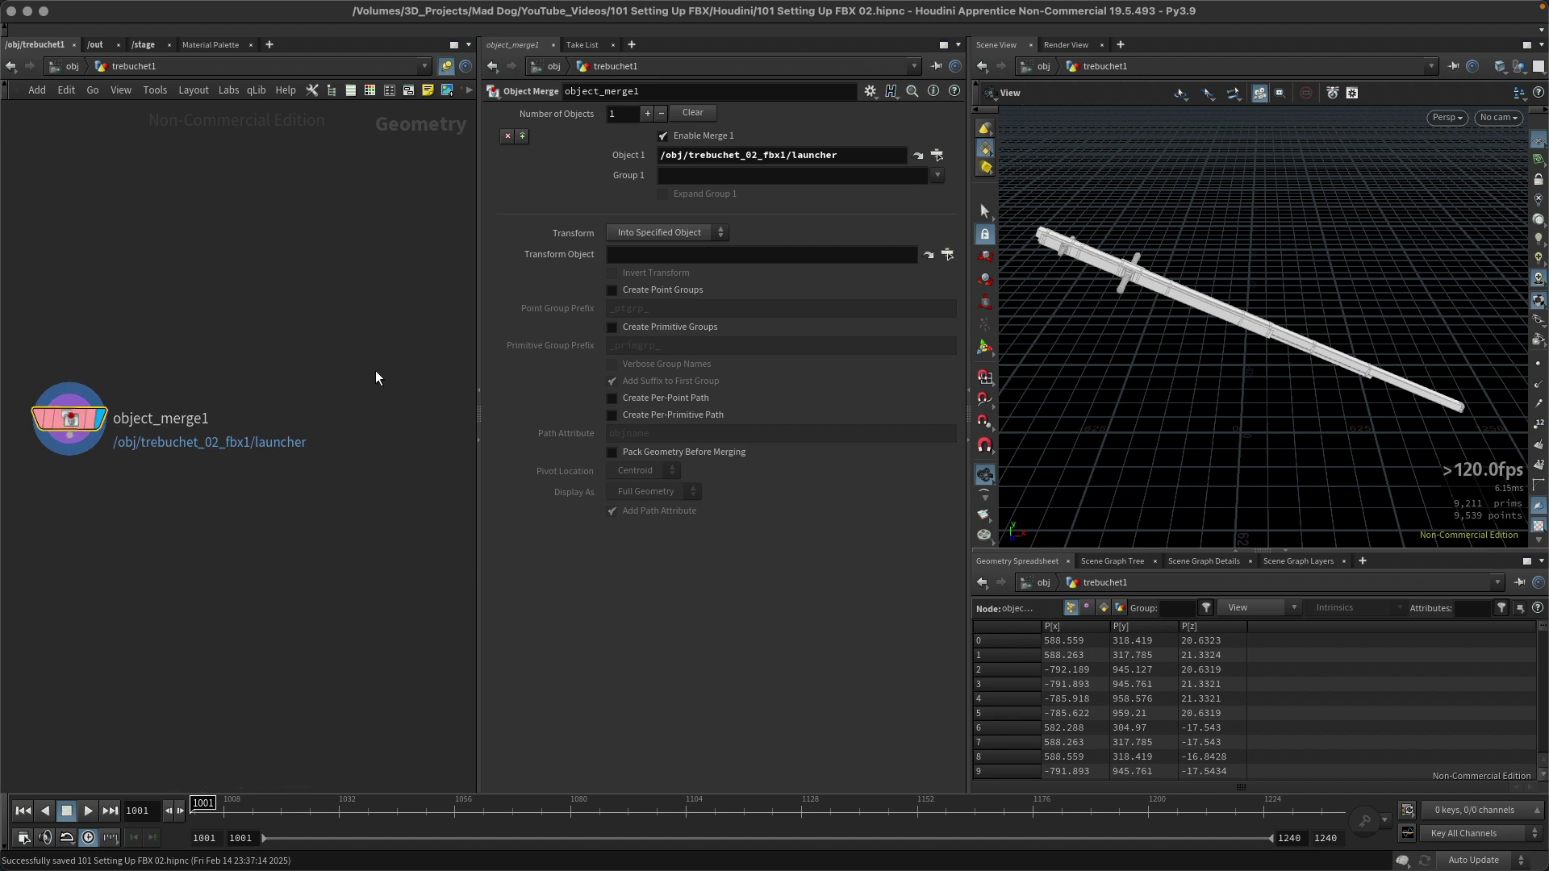
key(Tab)
text(merge)
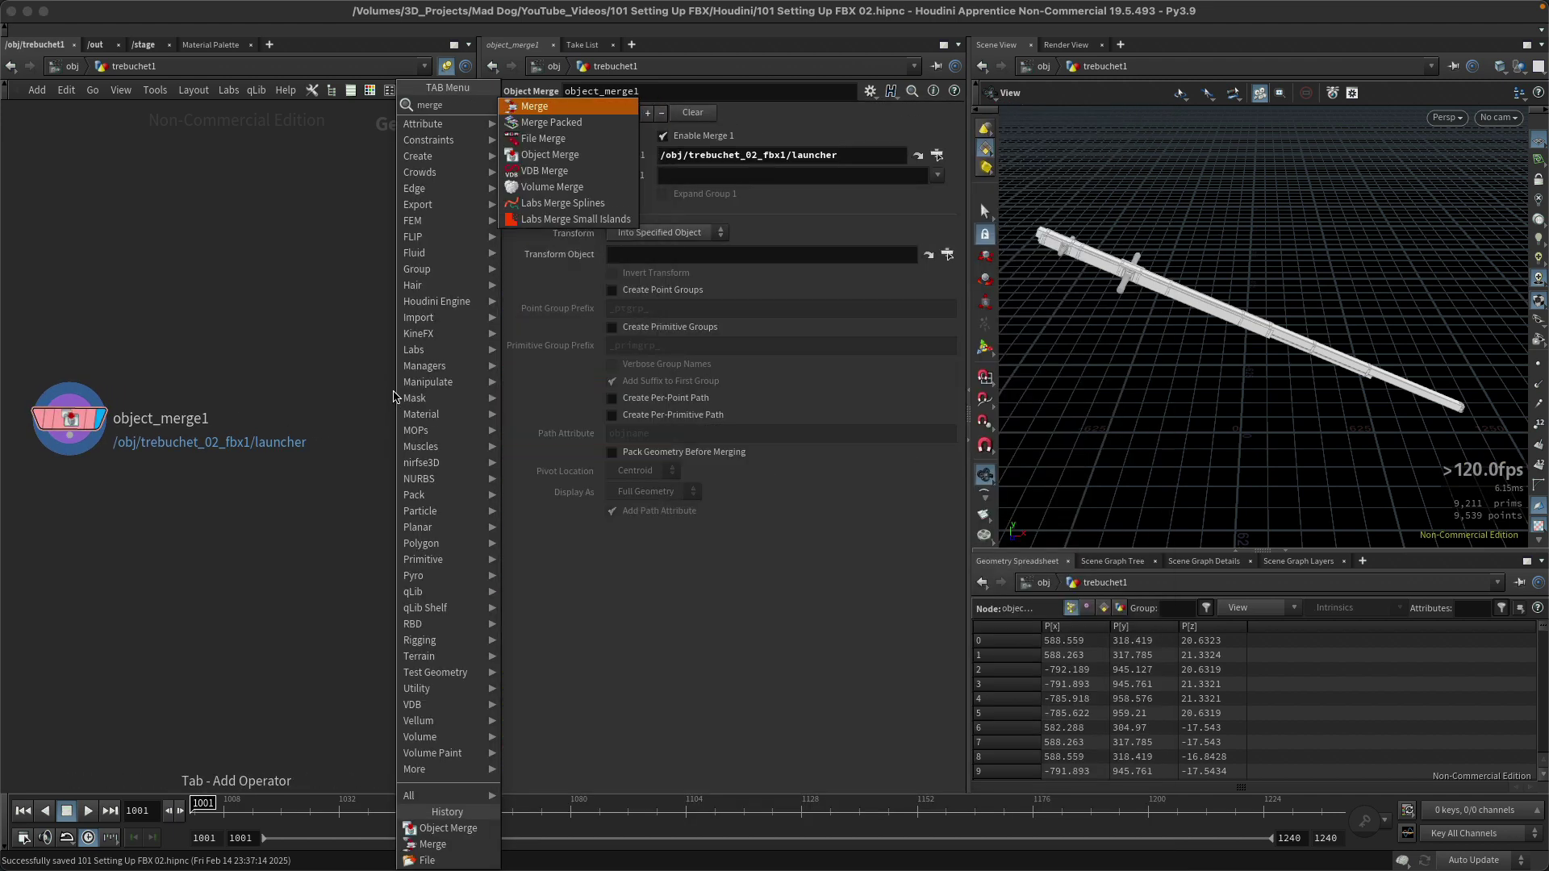
key(Down)
key(Down)
key(Down)
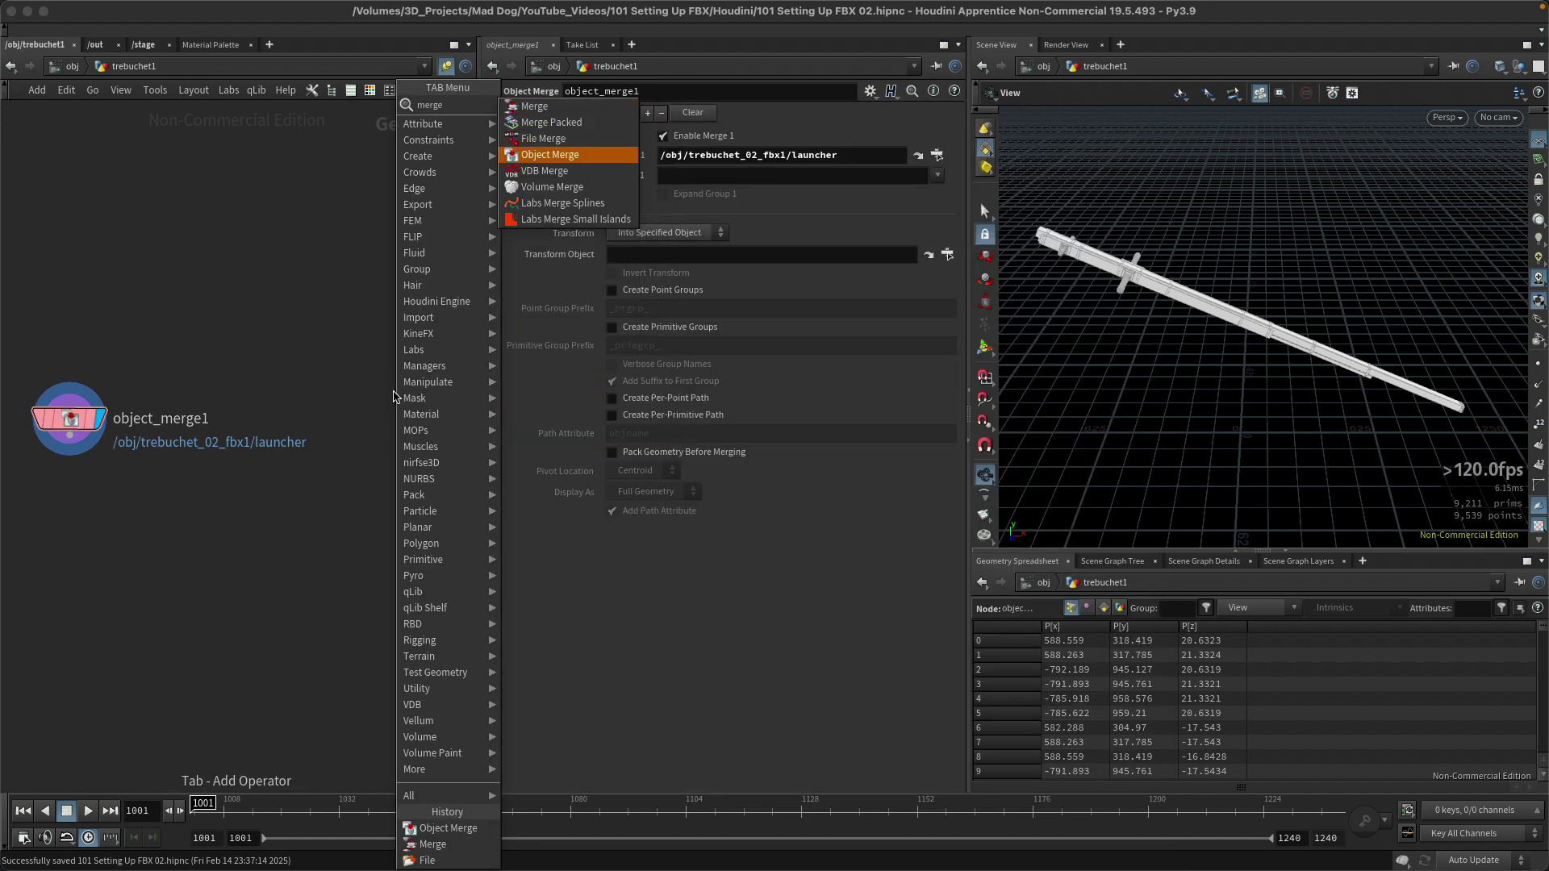
key(Return)
click(388, 394)
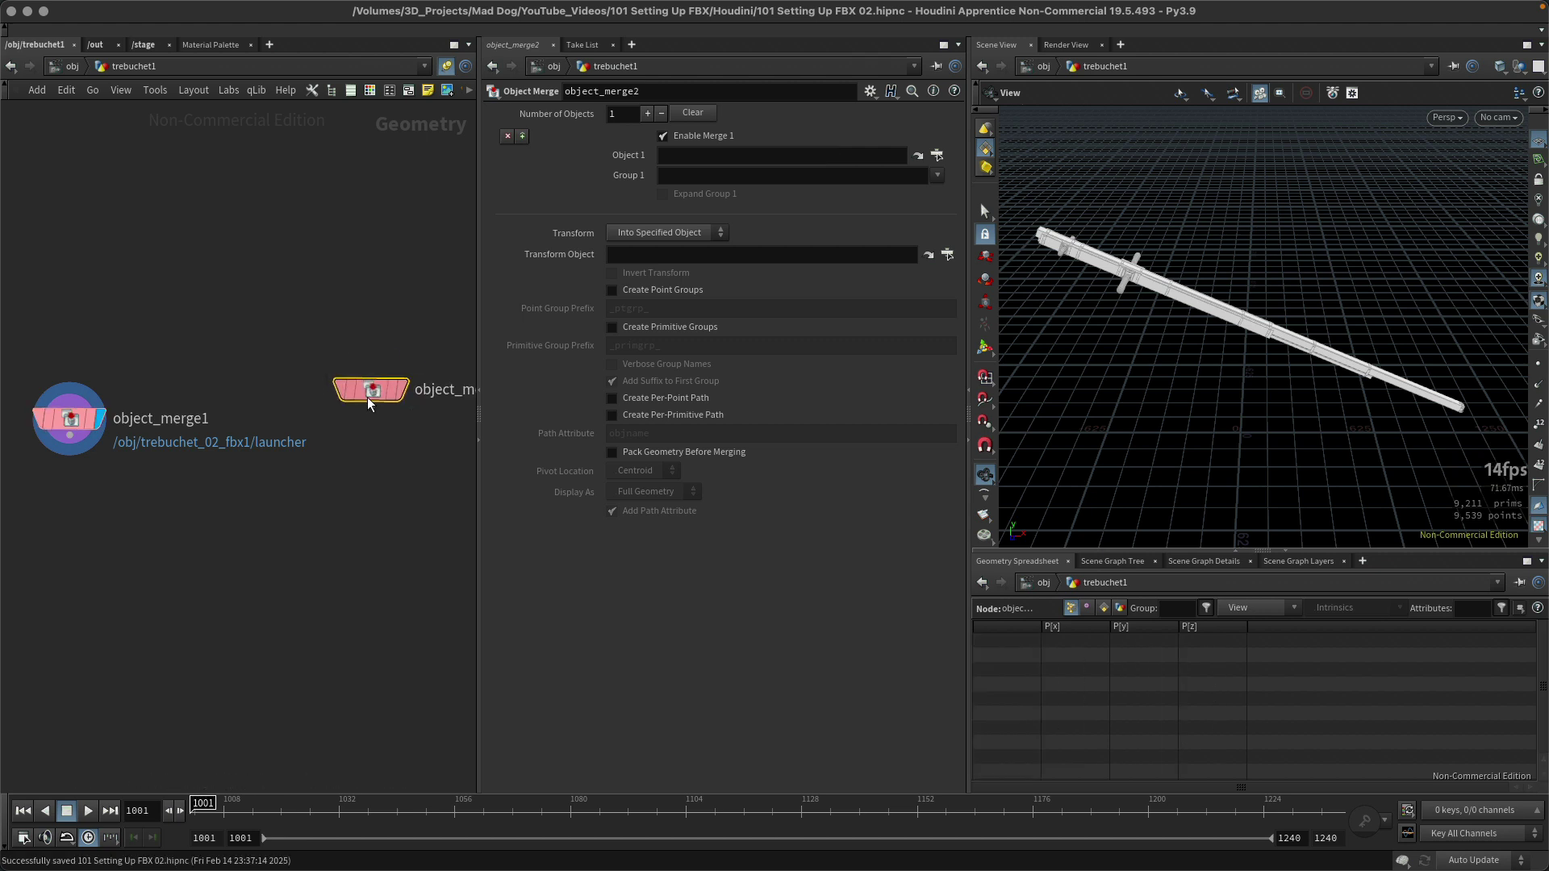
click(413, 345)
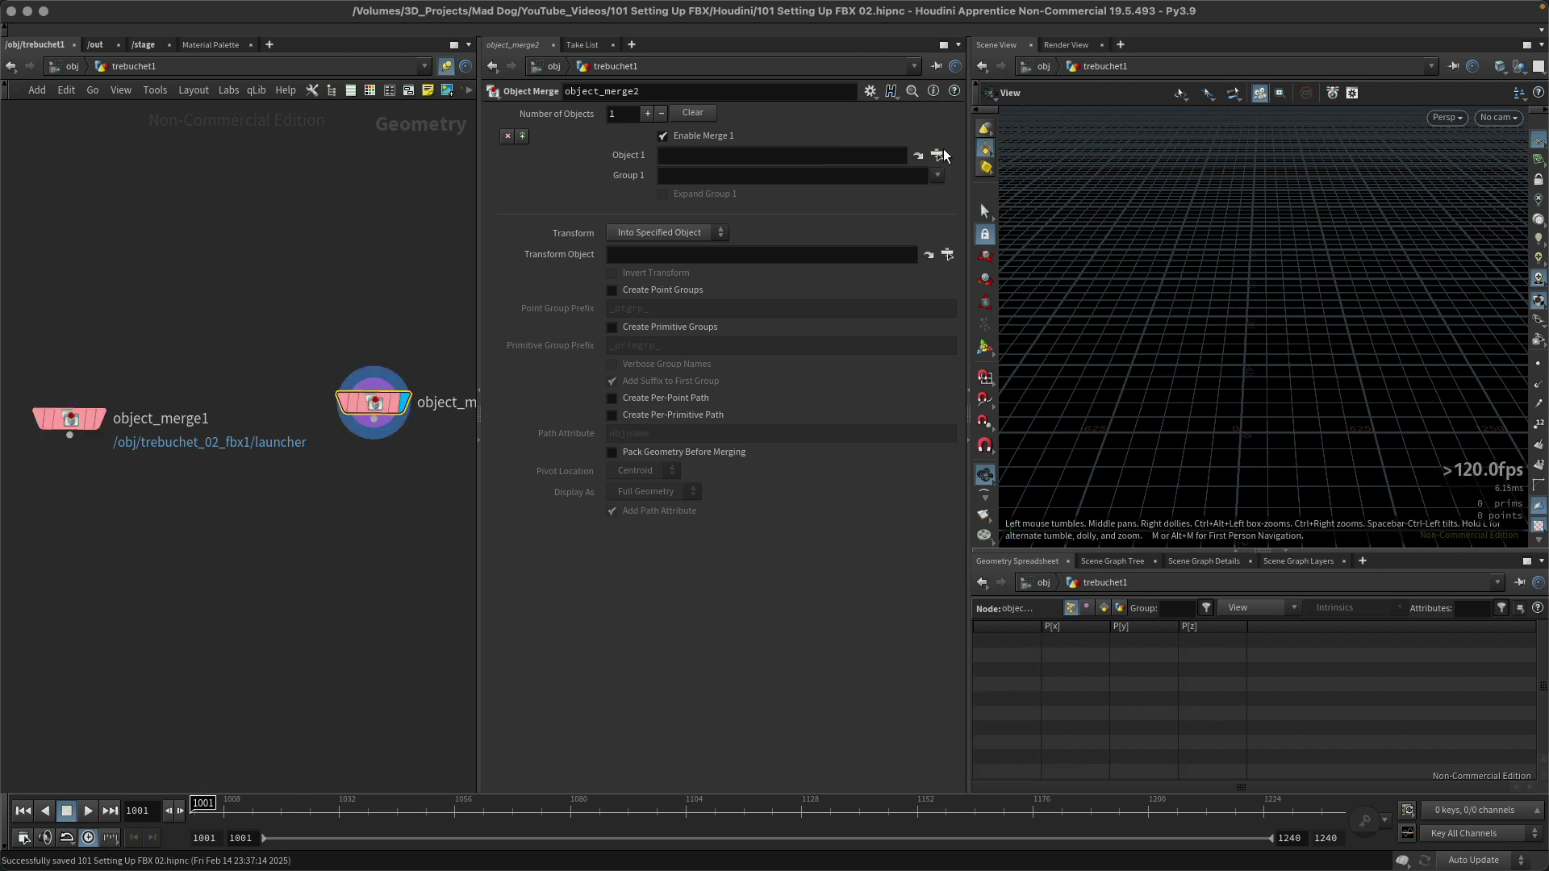
Set object_merge2's Object 1 to /obj/trebuchet_02_fbx1/frame and bring the whole frame into view
click(937, 155)
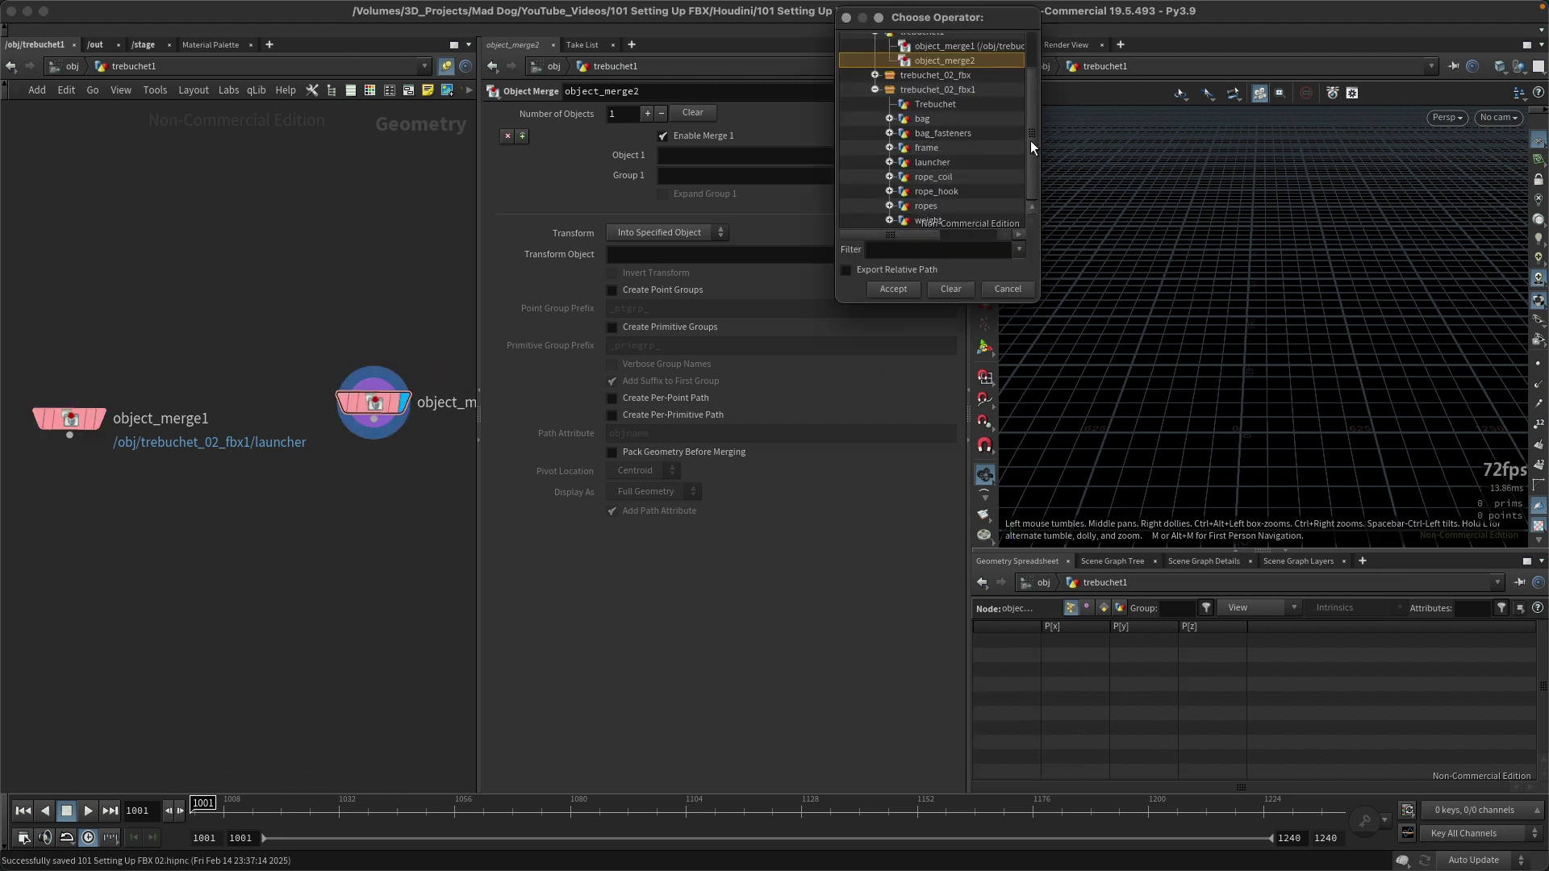
drag(1029, 141, 1017, 106)
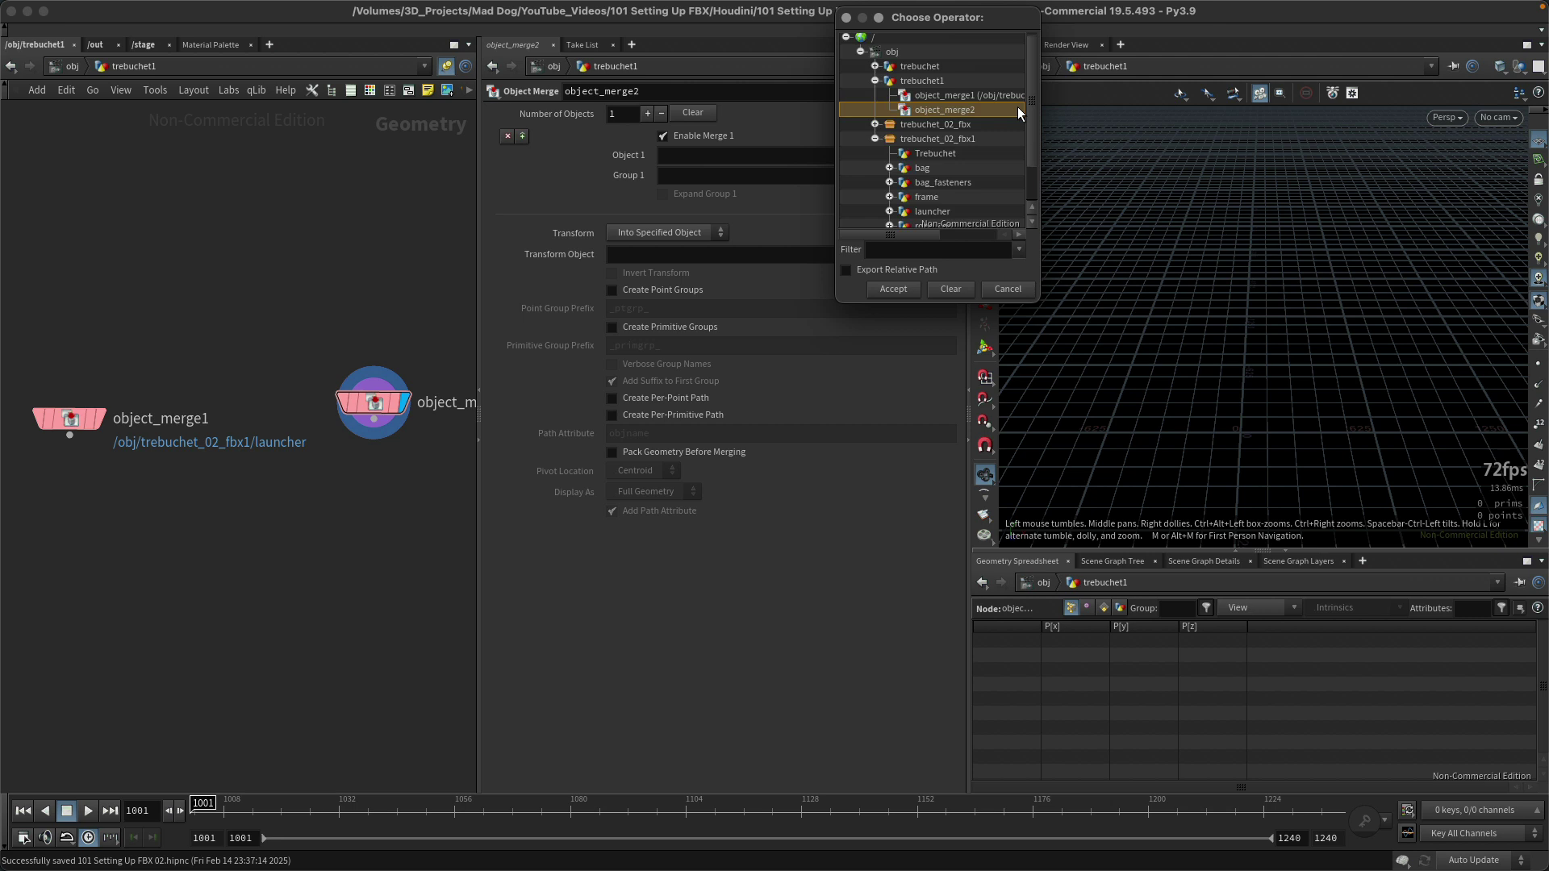
scroll(917, 166, down, 2)
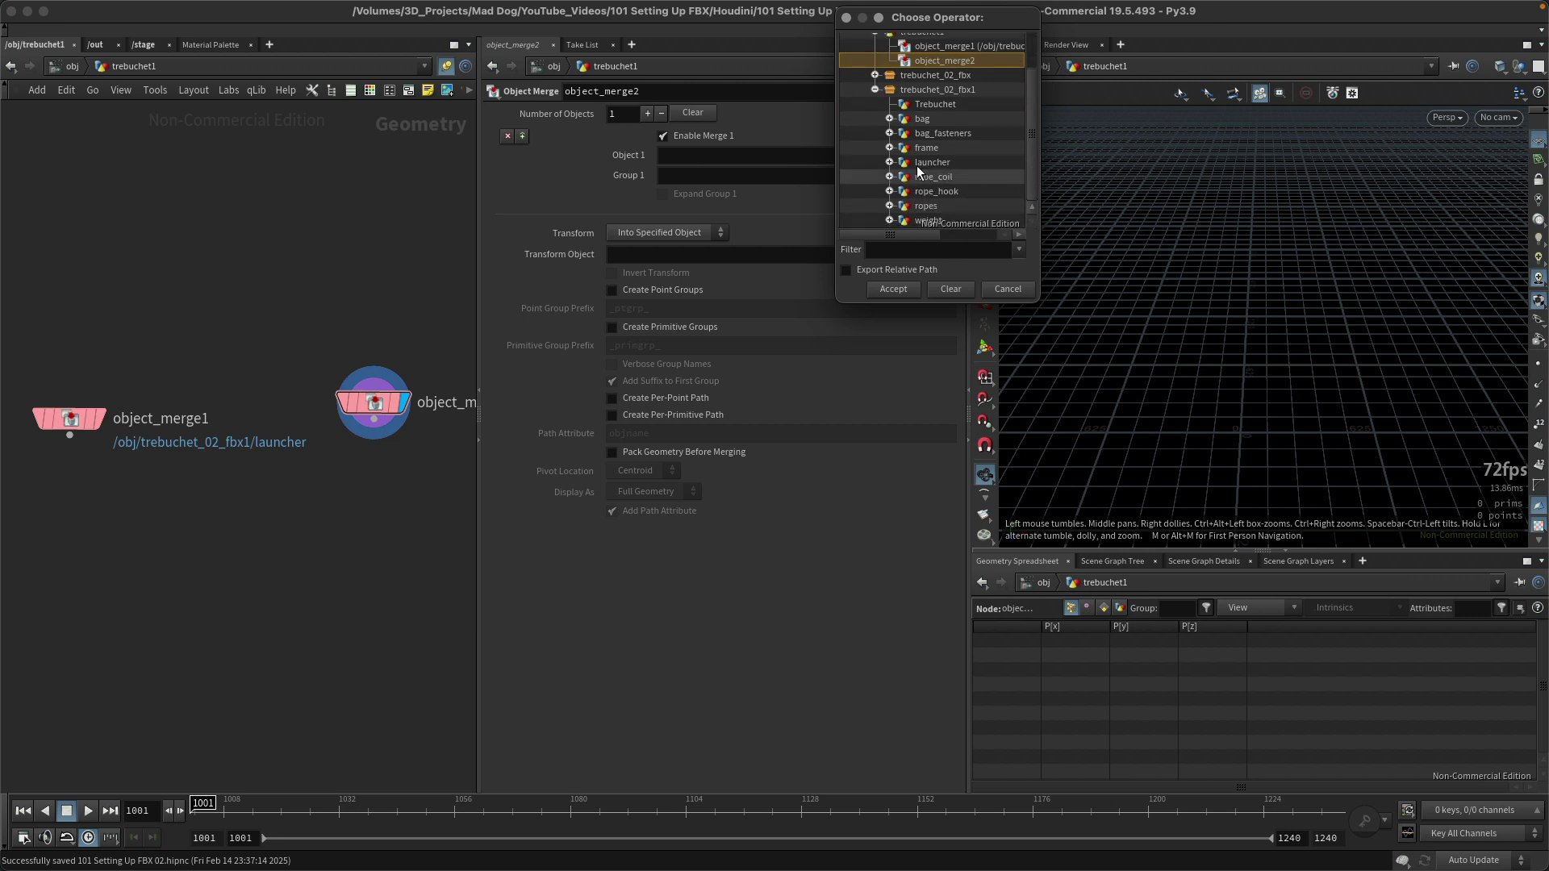
click(926, 149)
click(892, 287)
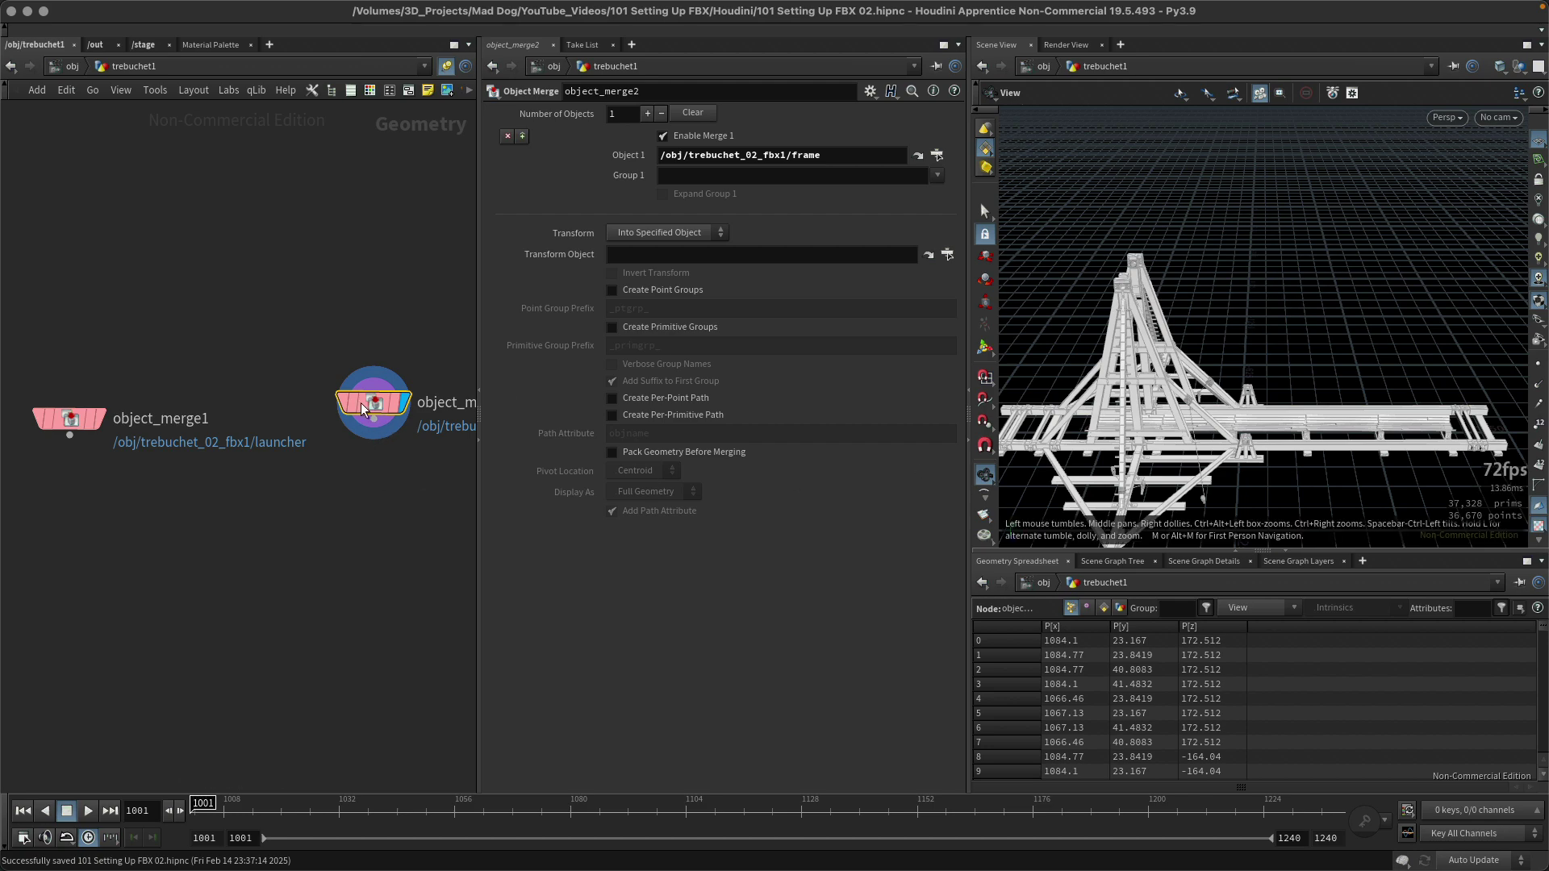
key(h)
drag(1218, 337, 1150, 347)
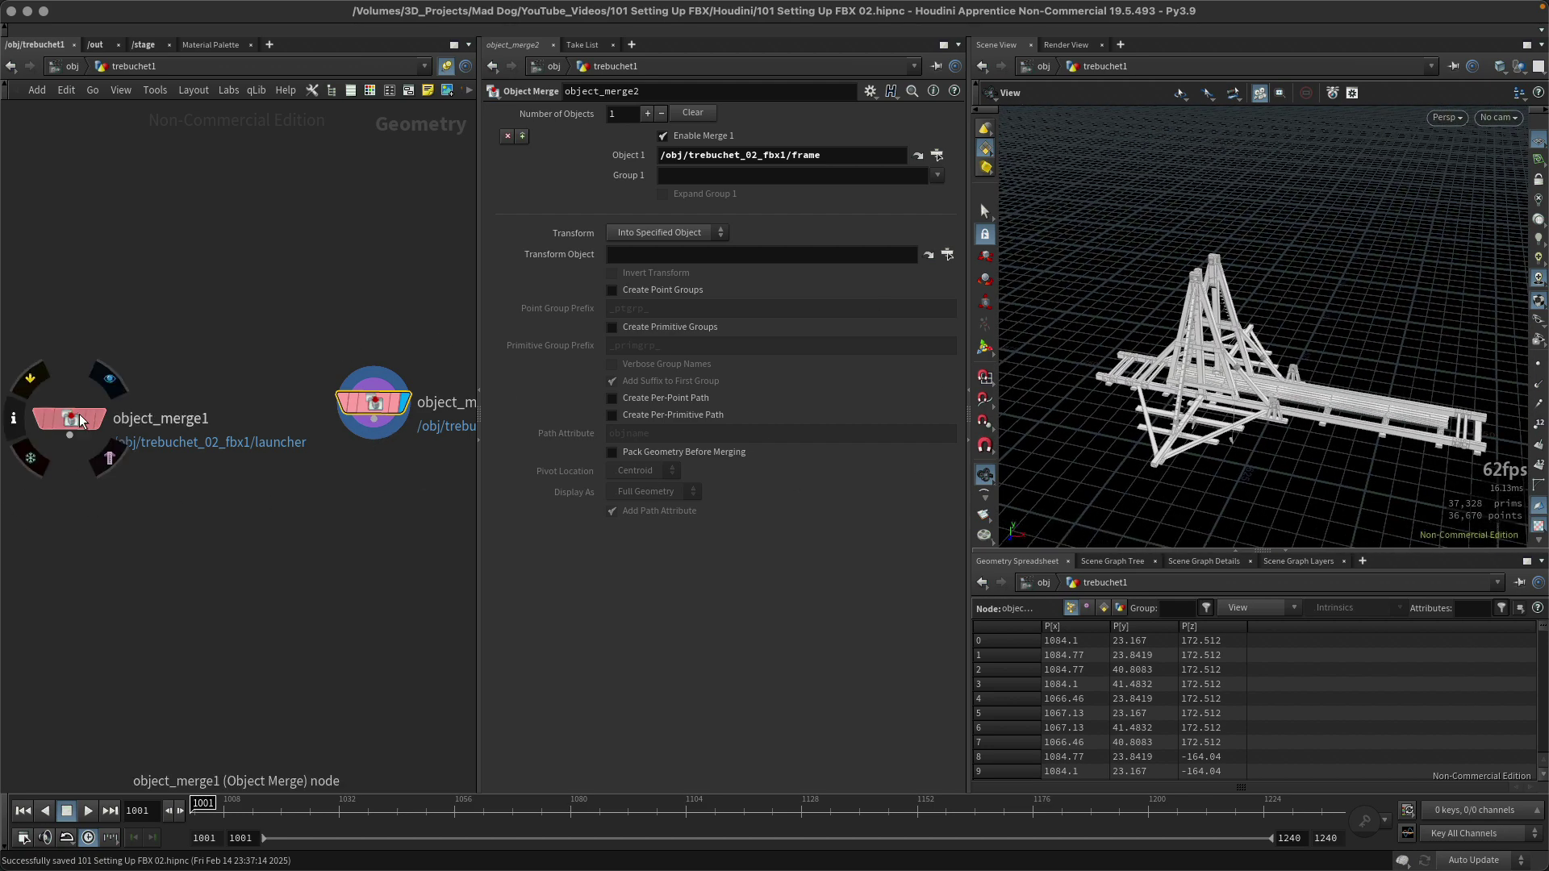
Add a Merge node below the two Object Merge nodes, wire both into it, and set its display flag
drag(70, 418, 55, 403)
key(Tab)
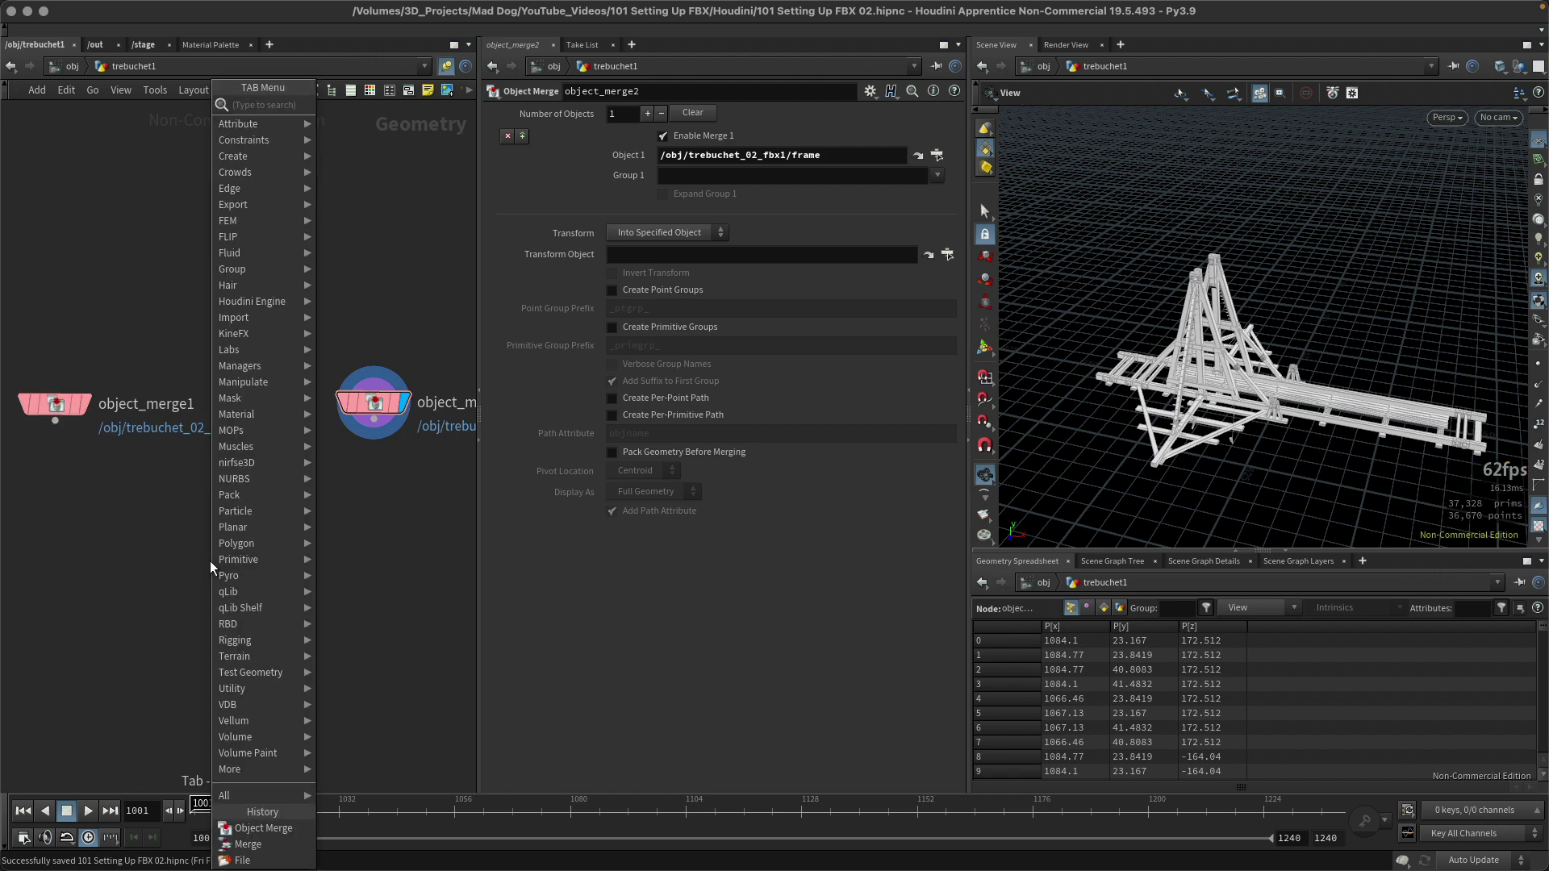
key(Escape)
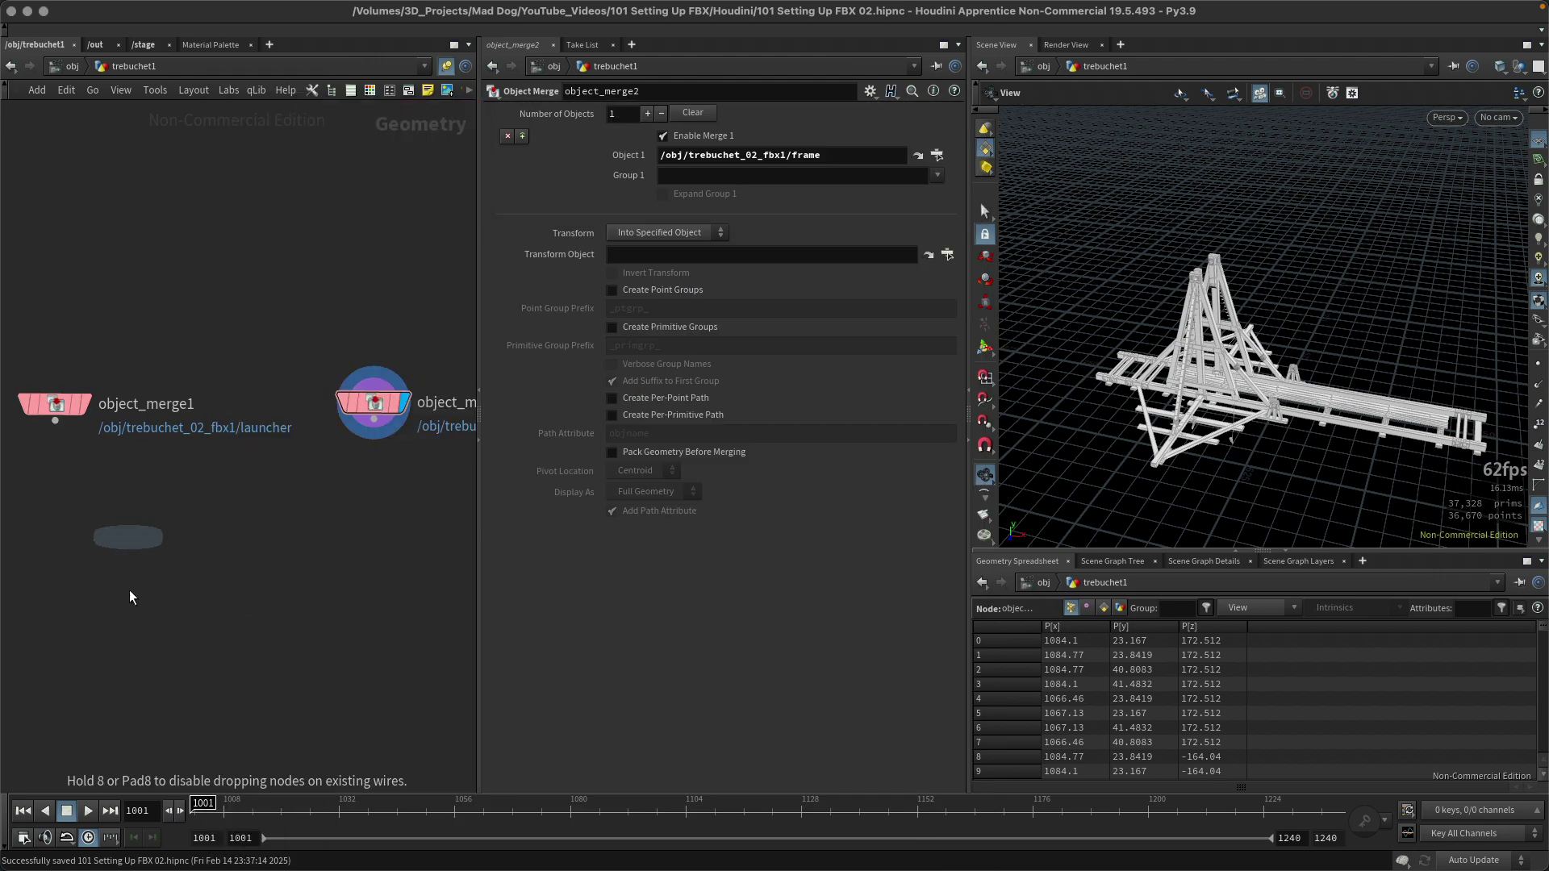
click(226, 601)
drag(18, 355, 438, 462)
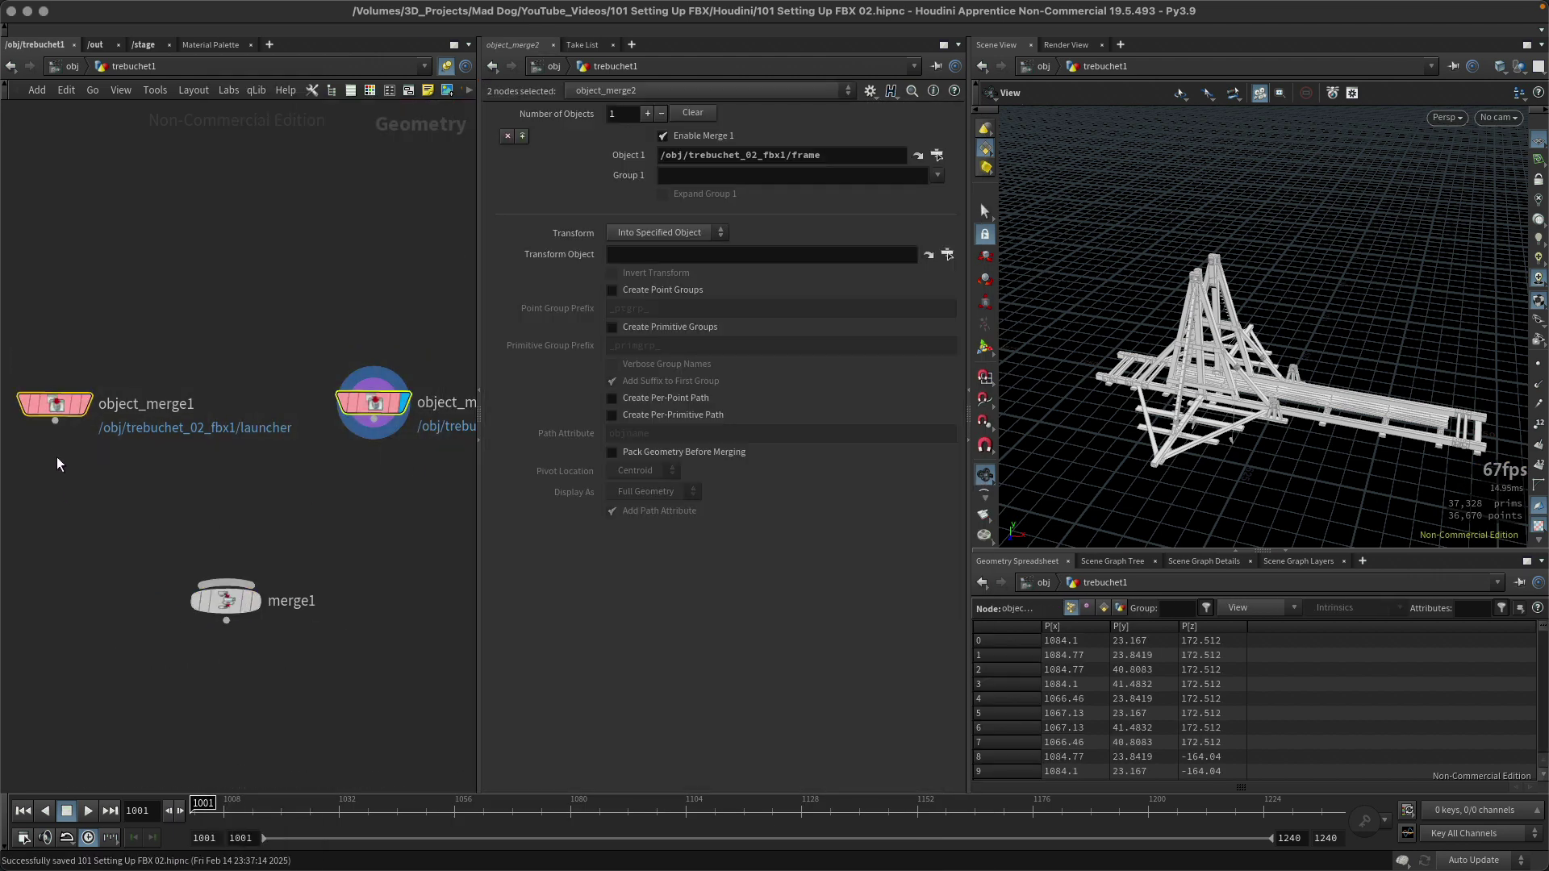
drag(55, 420, 234, 593)
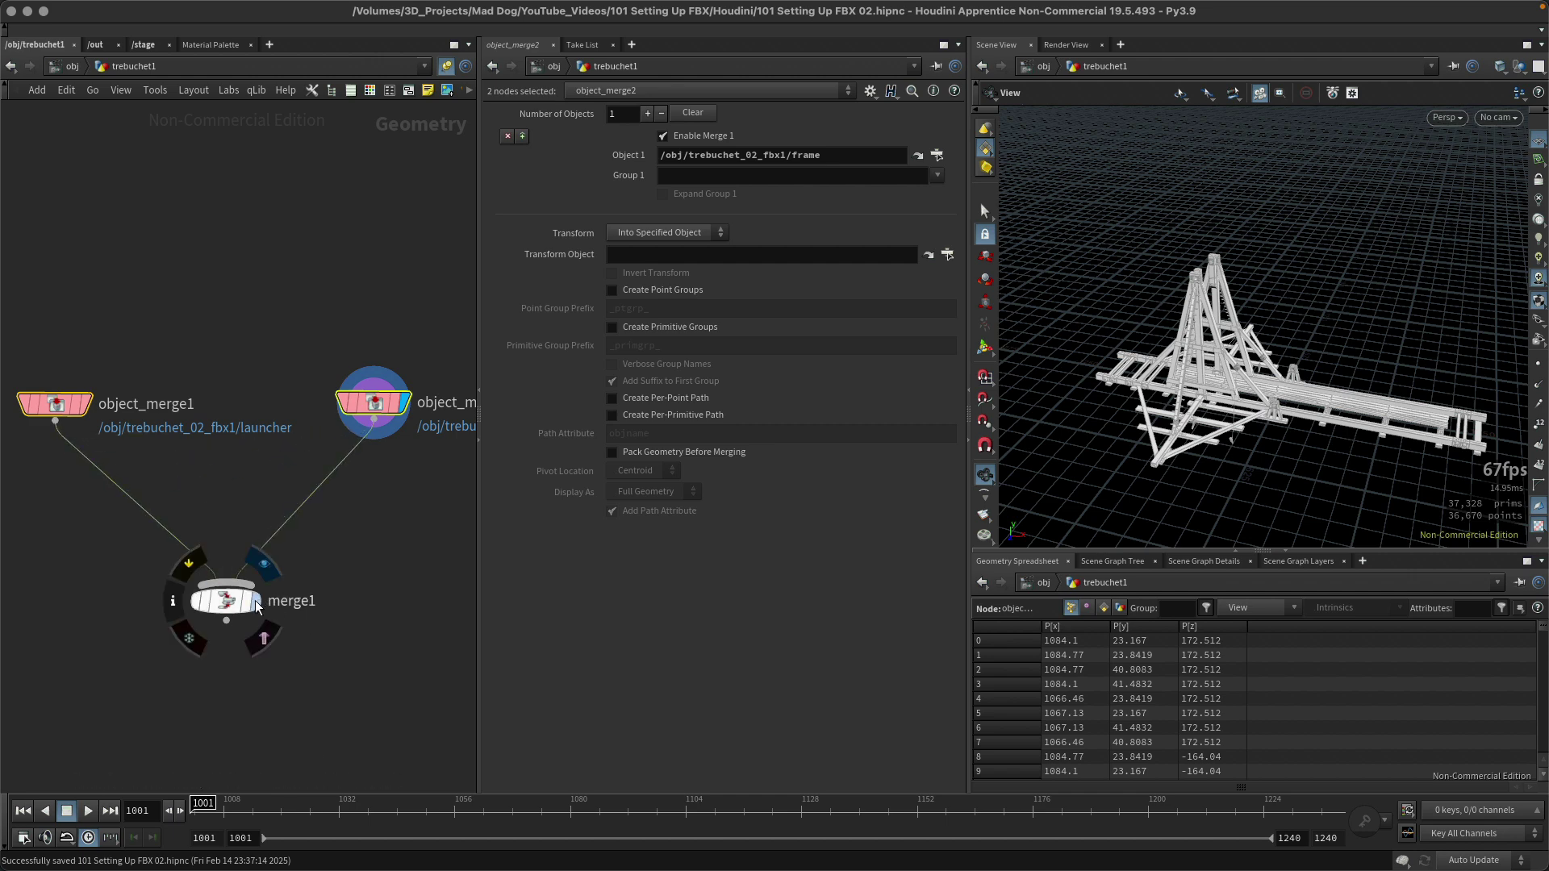
click(253, 601)
drag(1244, 413, 1182, 431)
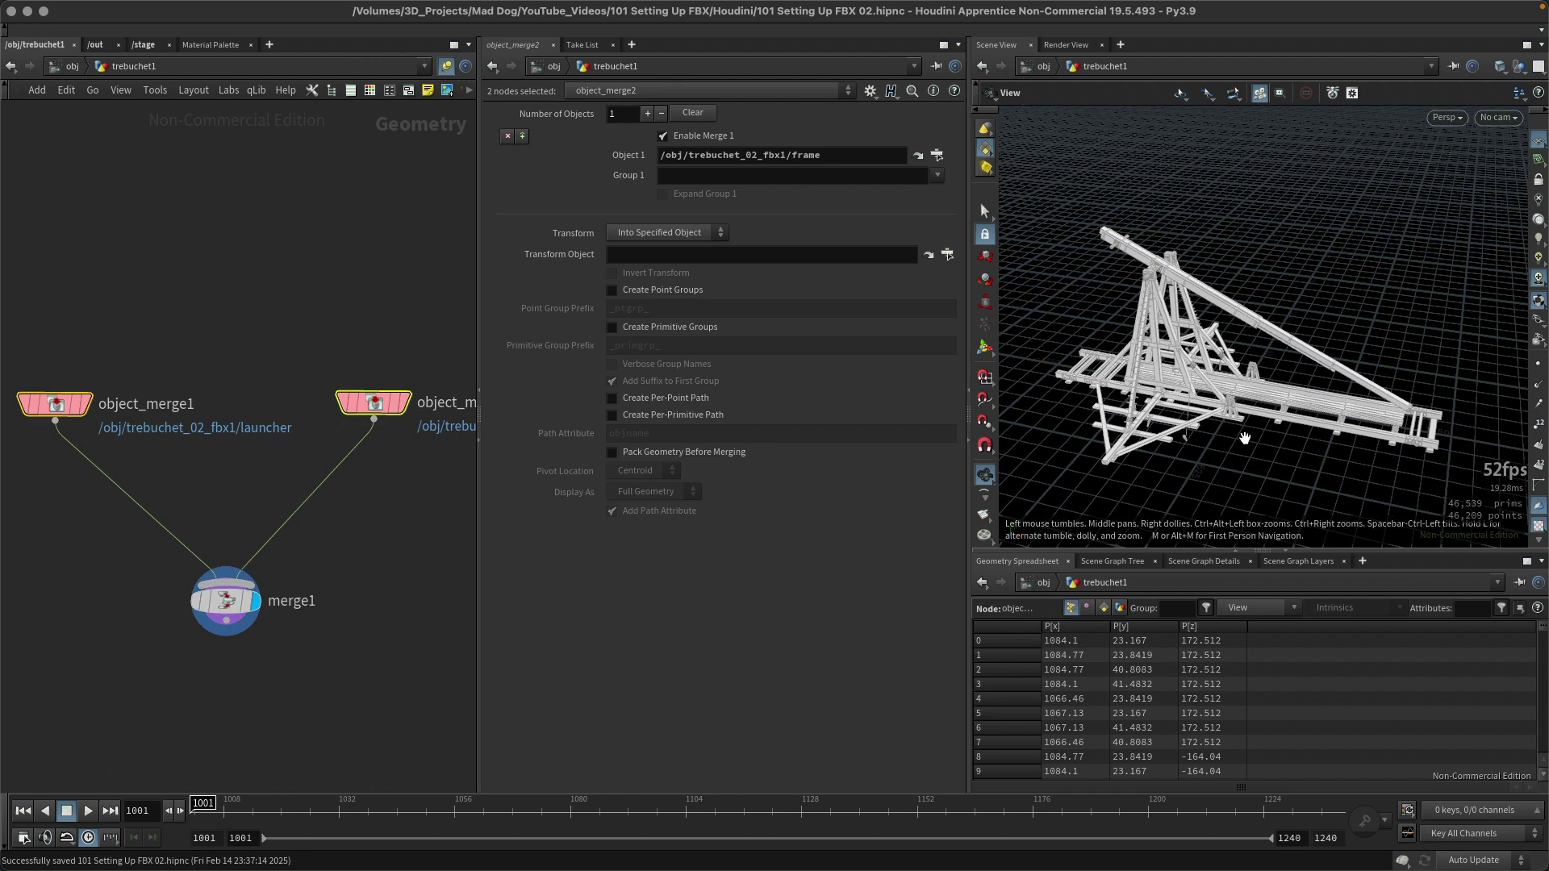
scroll(1240, 363, up, 5)
drag(1240, 363, 1222, 258)
Return to the object level and look through the part nodes inside the trebuchet_02_fbx1 subnetwork
click(67, 68)
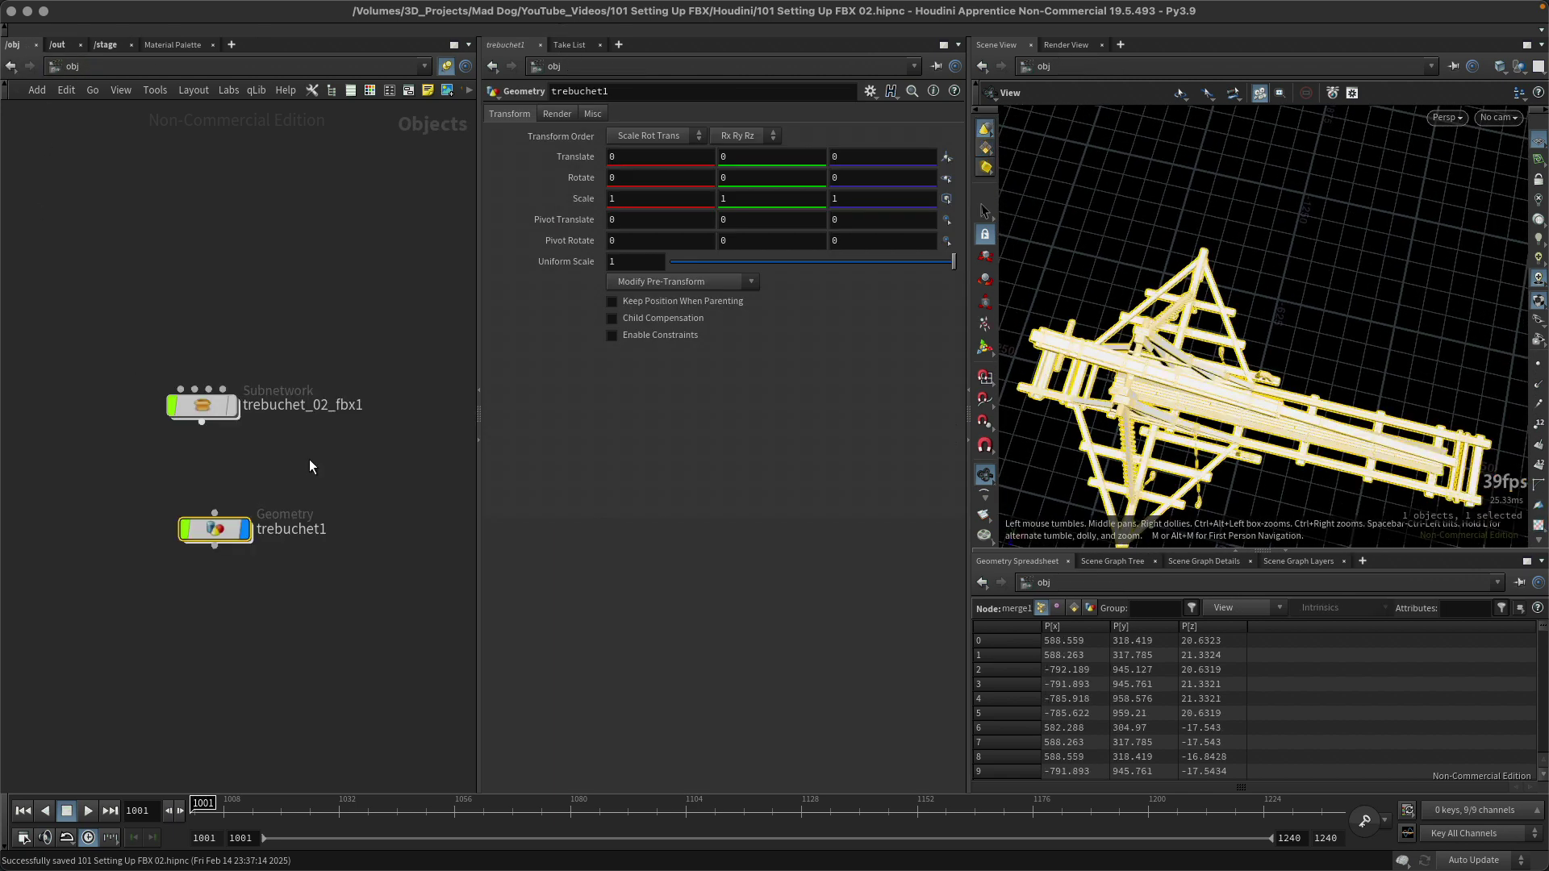
double_click(203, 416)
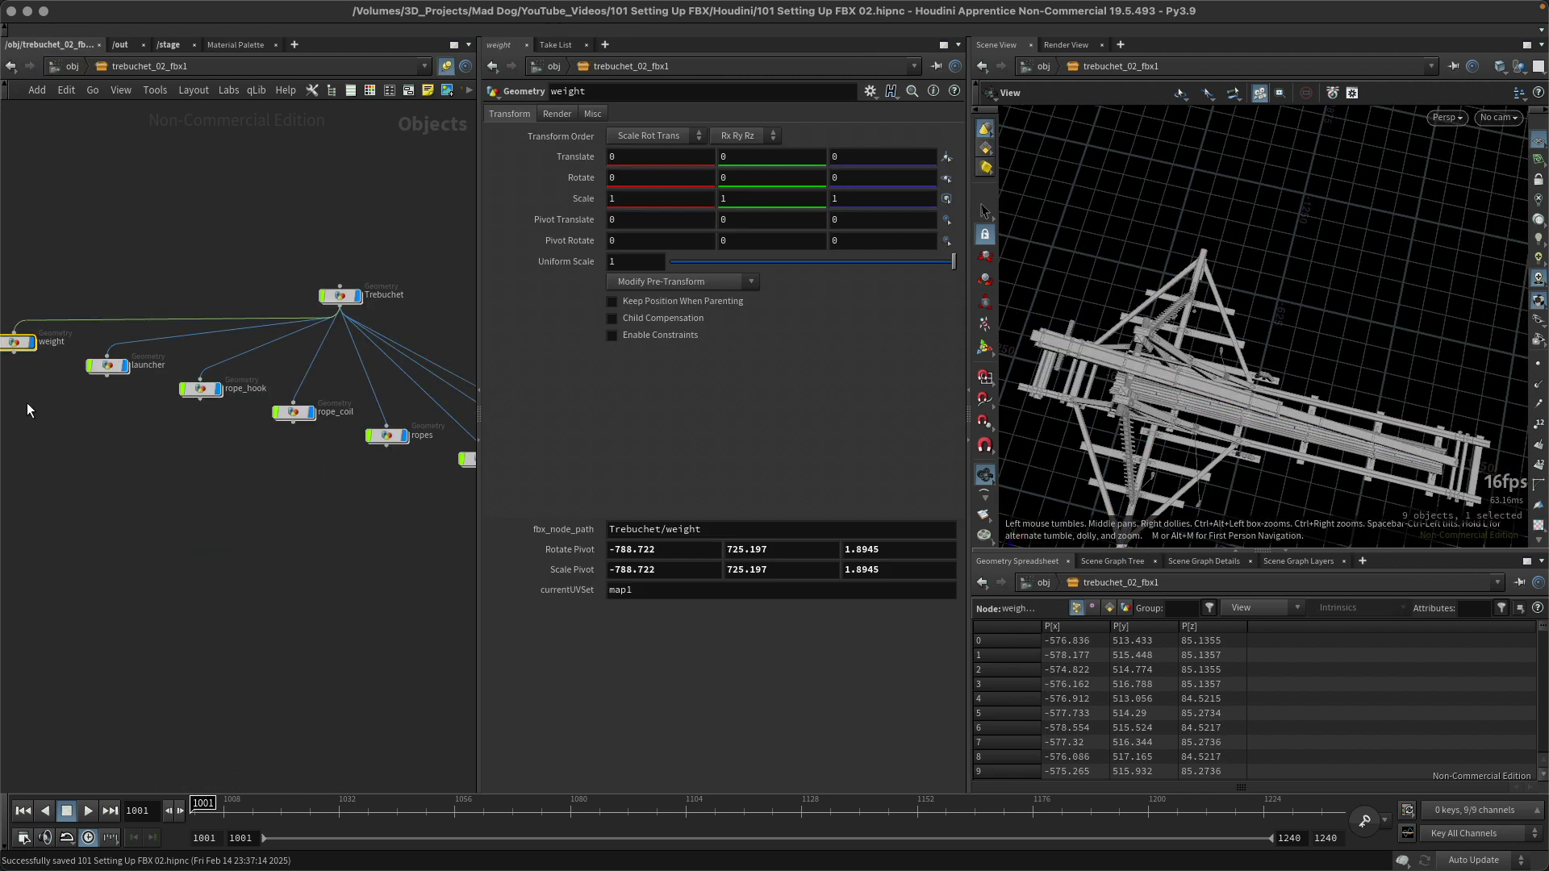
middle_drag(340, 443, 118, 540)
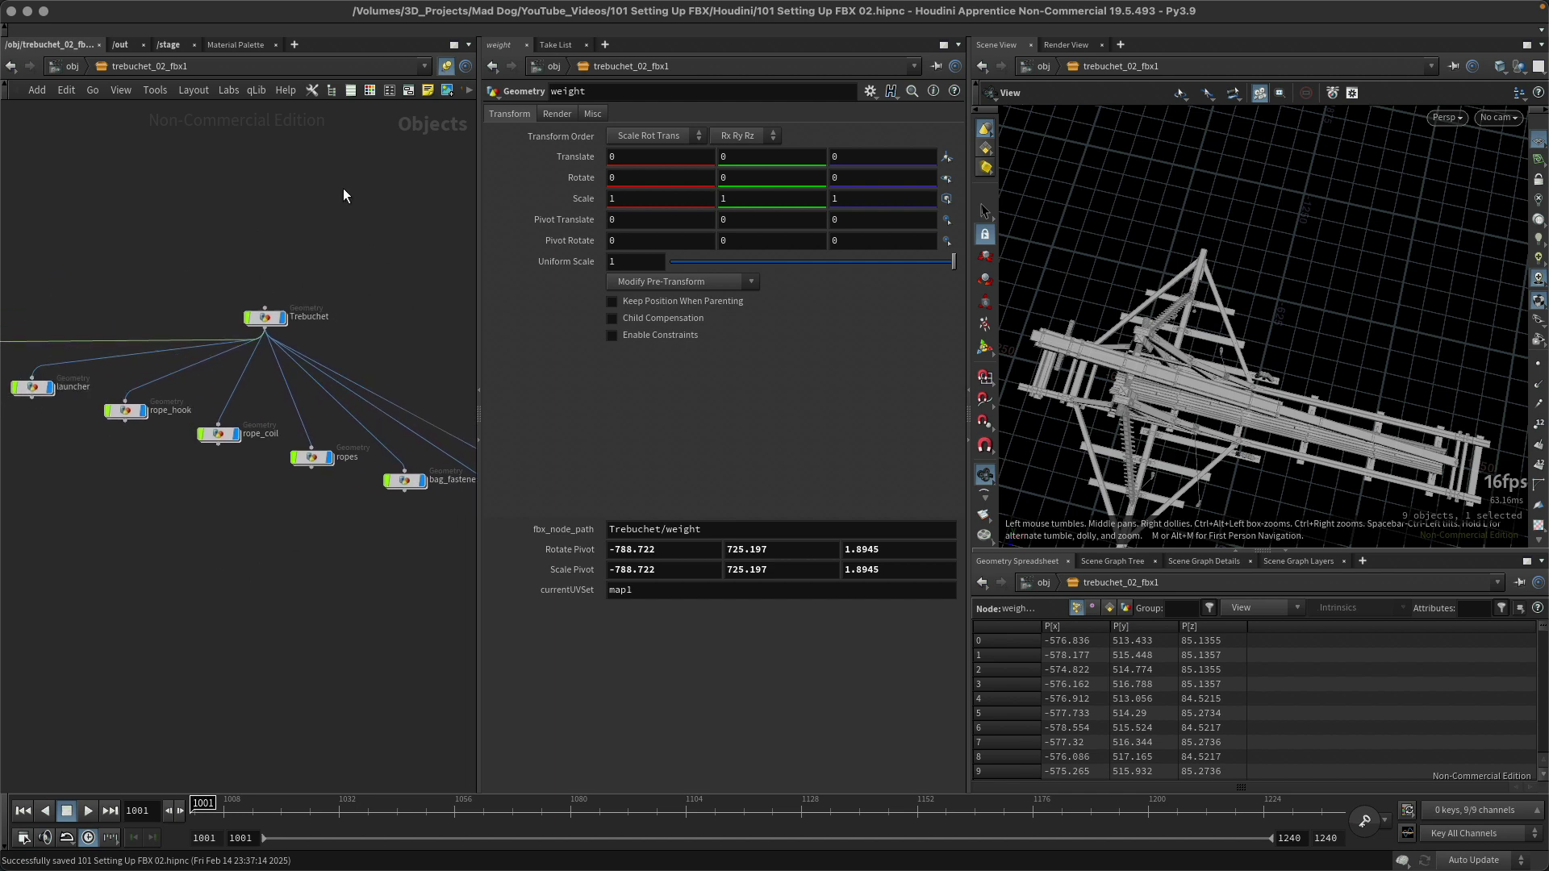
Go back into the trebuchet1 geometry network and place merge1 directly below object_merge2
click(71, 66)
double_click(220, 538)
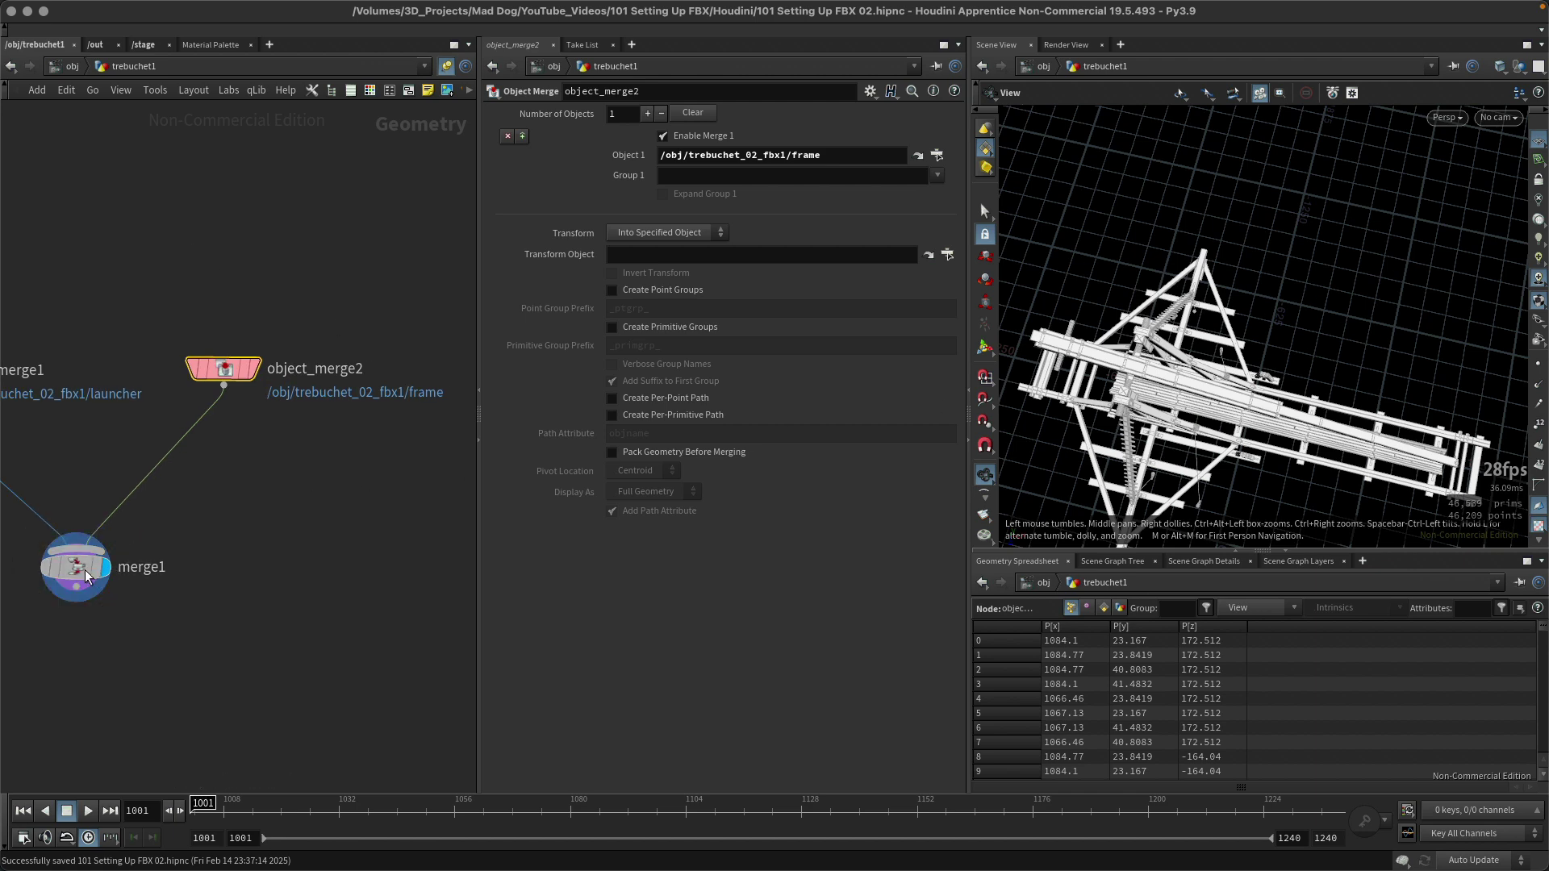
drag(58, 581, 202, 656)
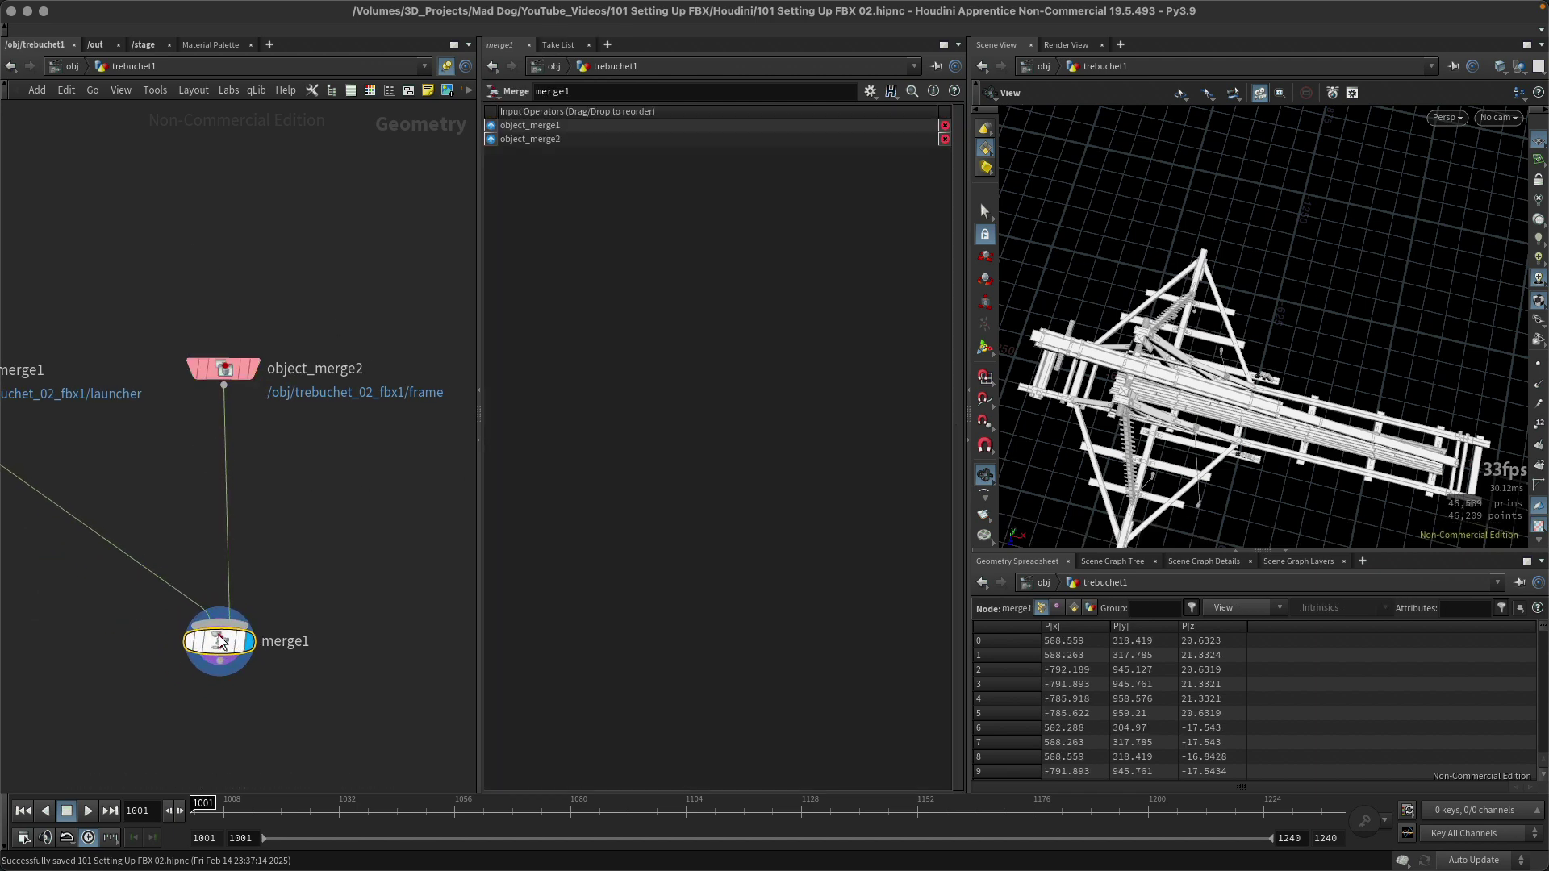
Examine the merged launcher and frame from above, close up at both ends, and from the side
scroll(1129, 262, up, 2)
drag(1191, 345, 1212, 323)
scroll(1213, 323, down, 2)
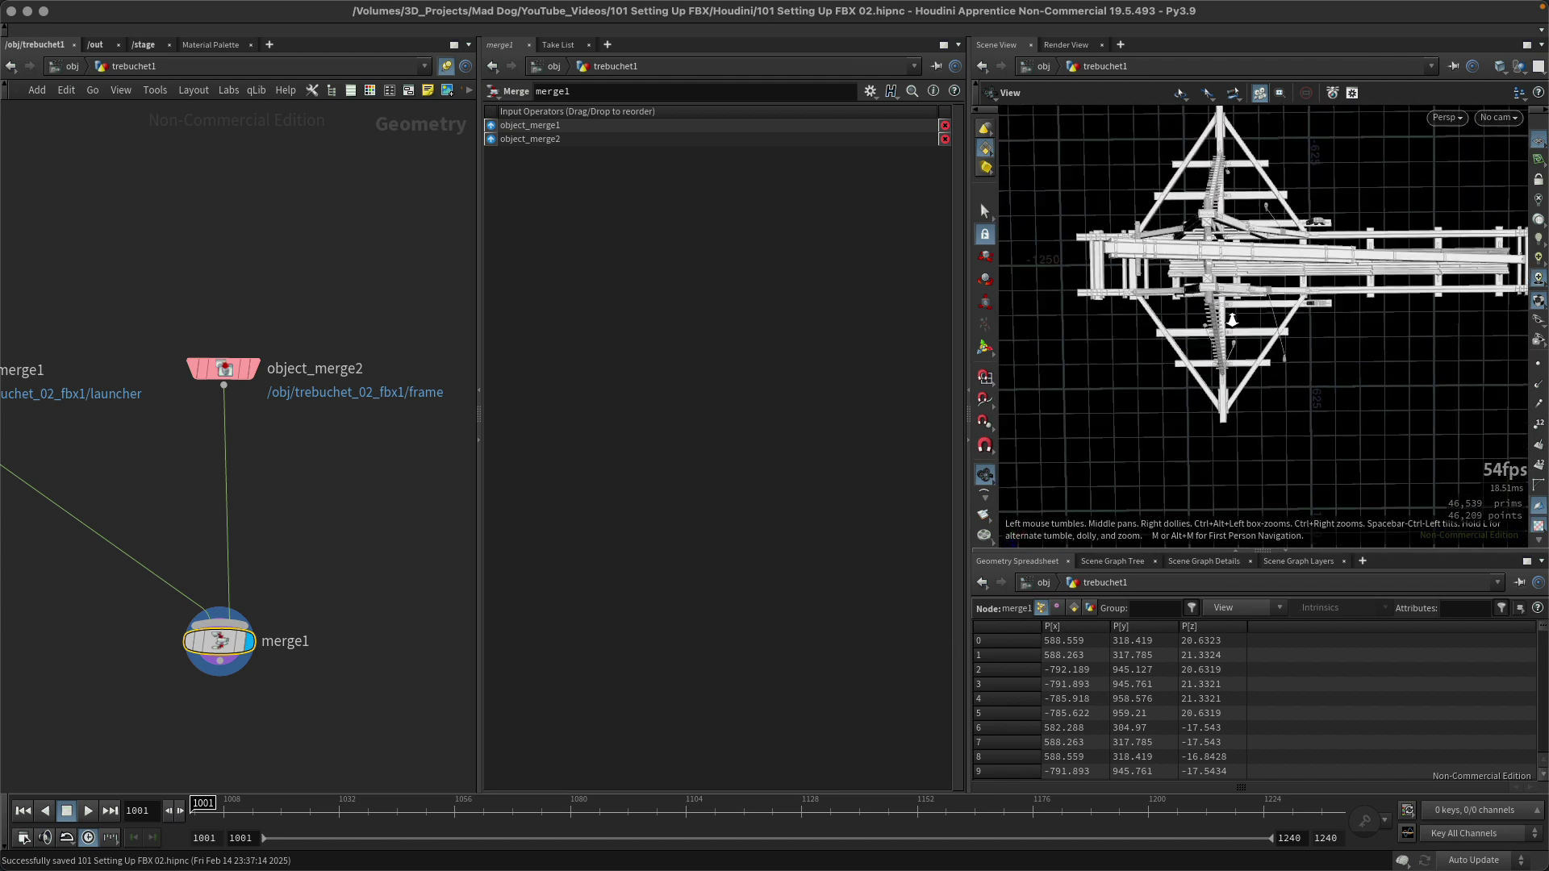
drag(1197, 356, 1137, 403)
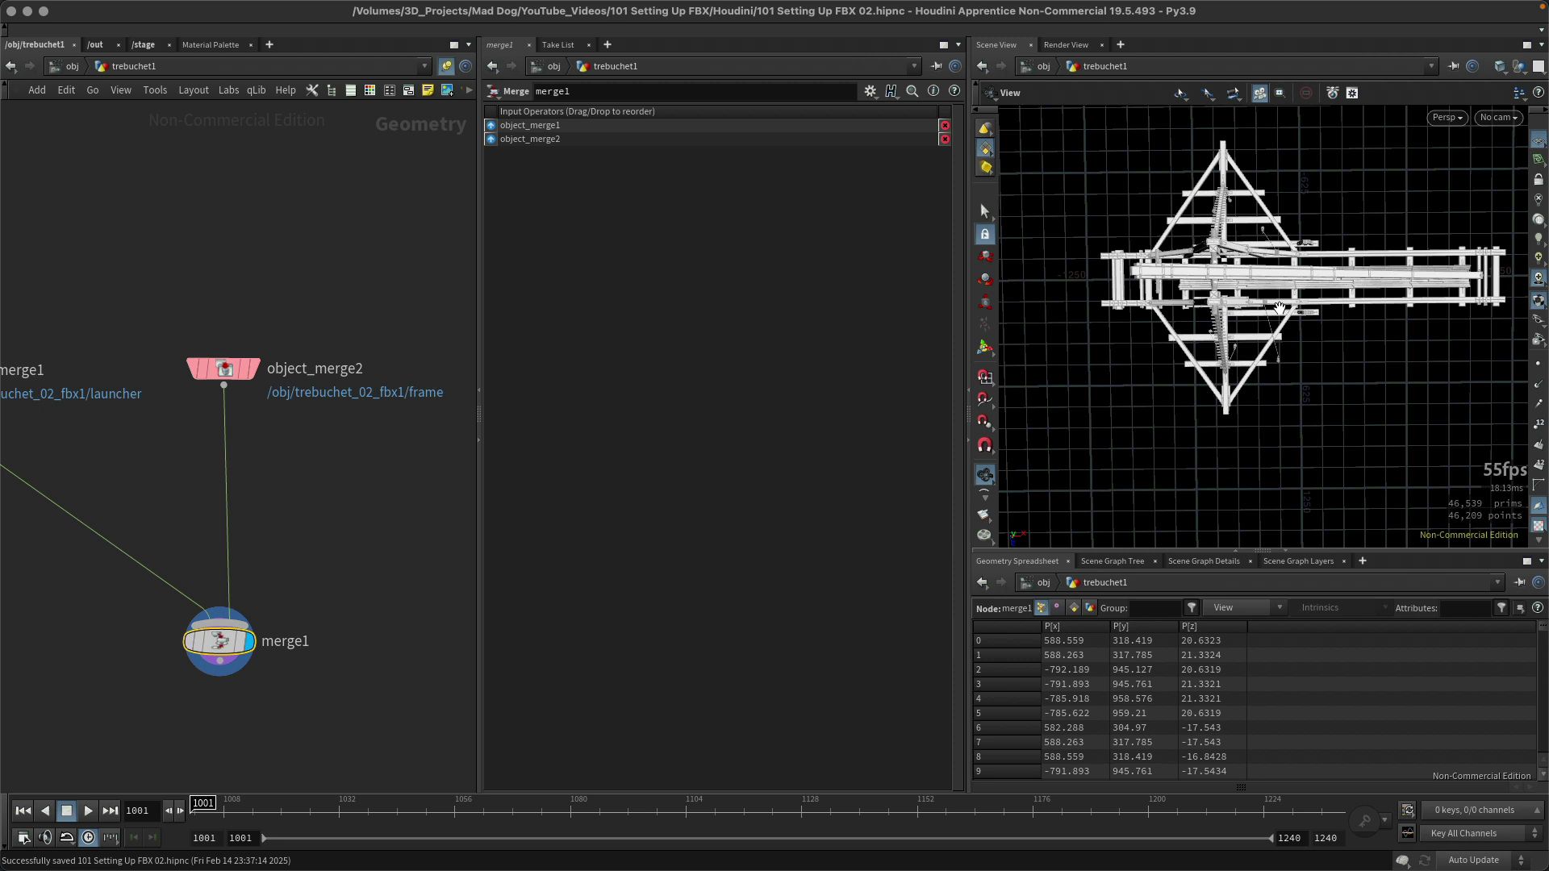
scroll(1140, 356, up, 5)
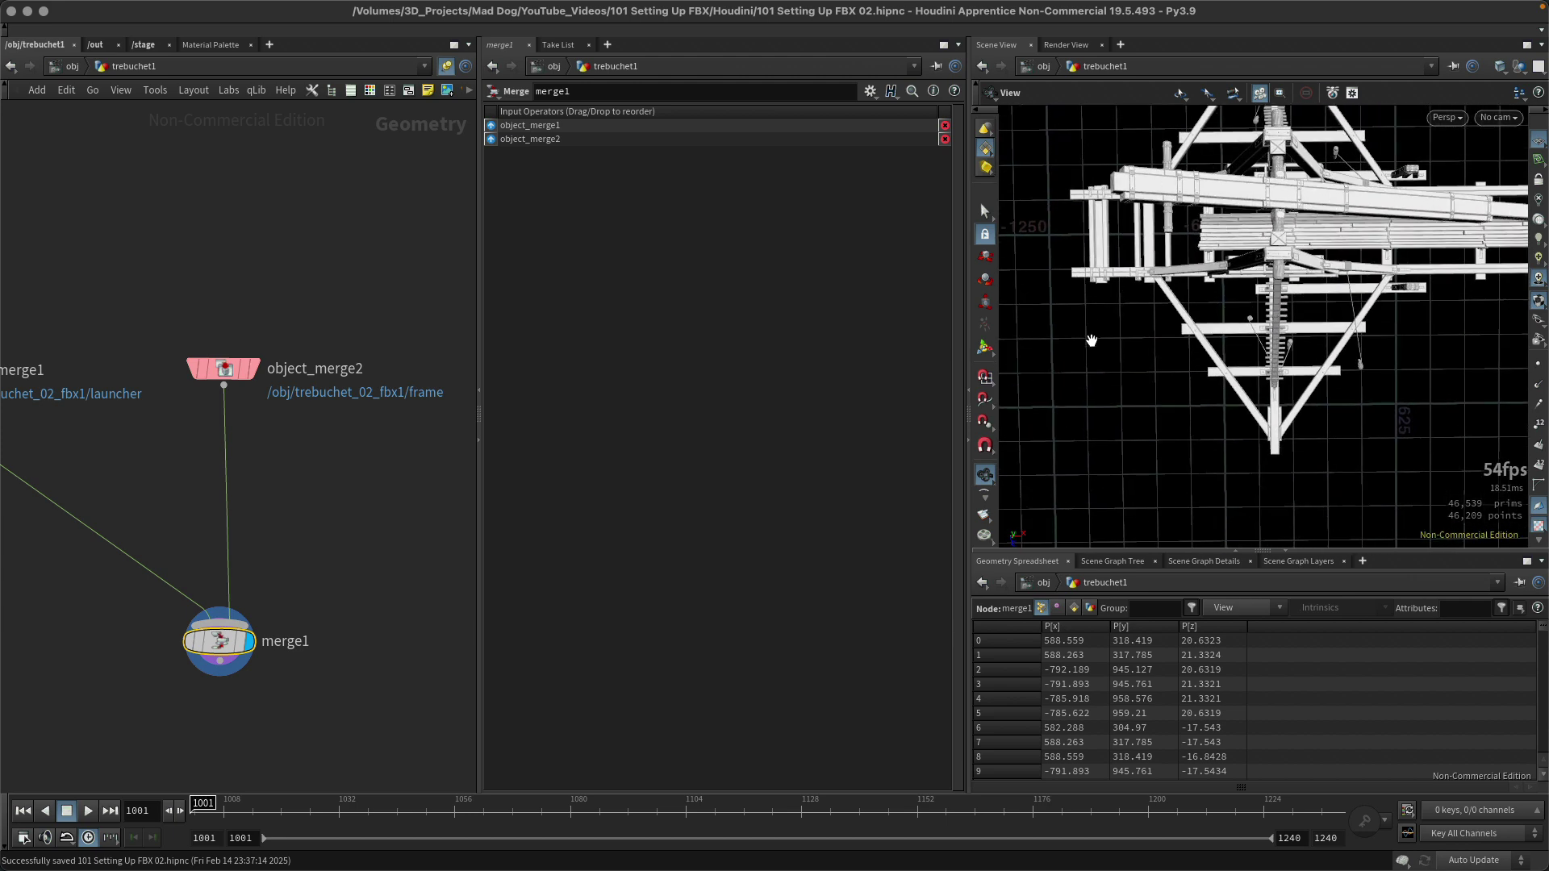
middle_drag(1091, 341, 1121, 387)
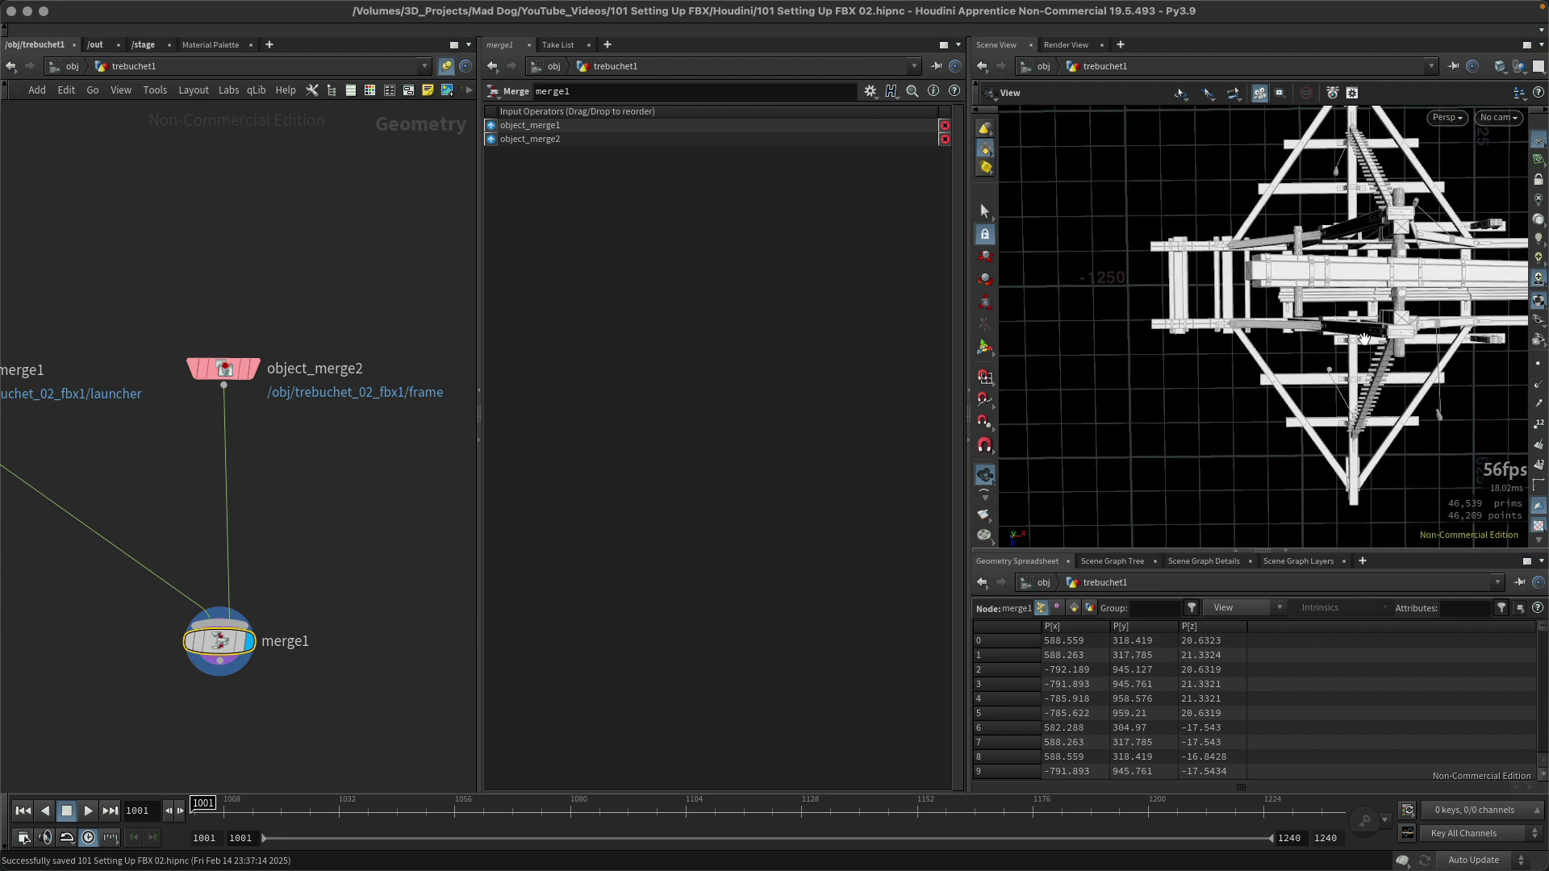
drag(1364, 338, 1182, 308)
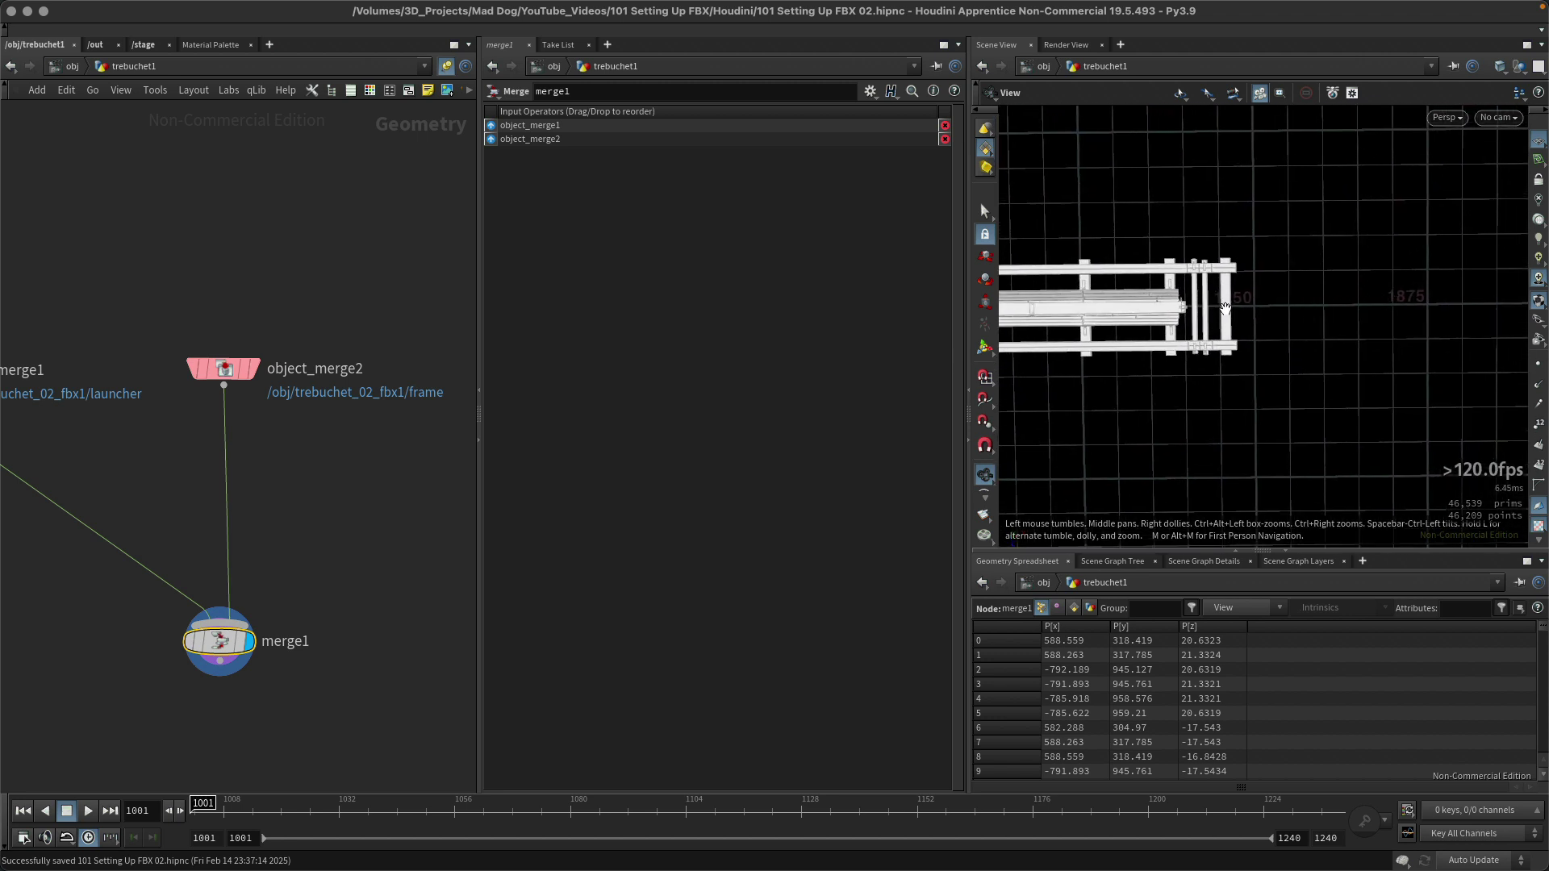
middle_drag(1262, 311, 1262, 357)
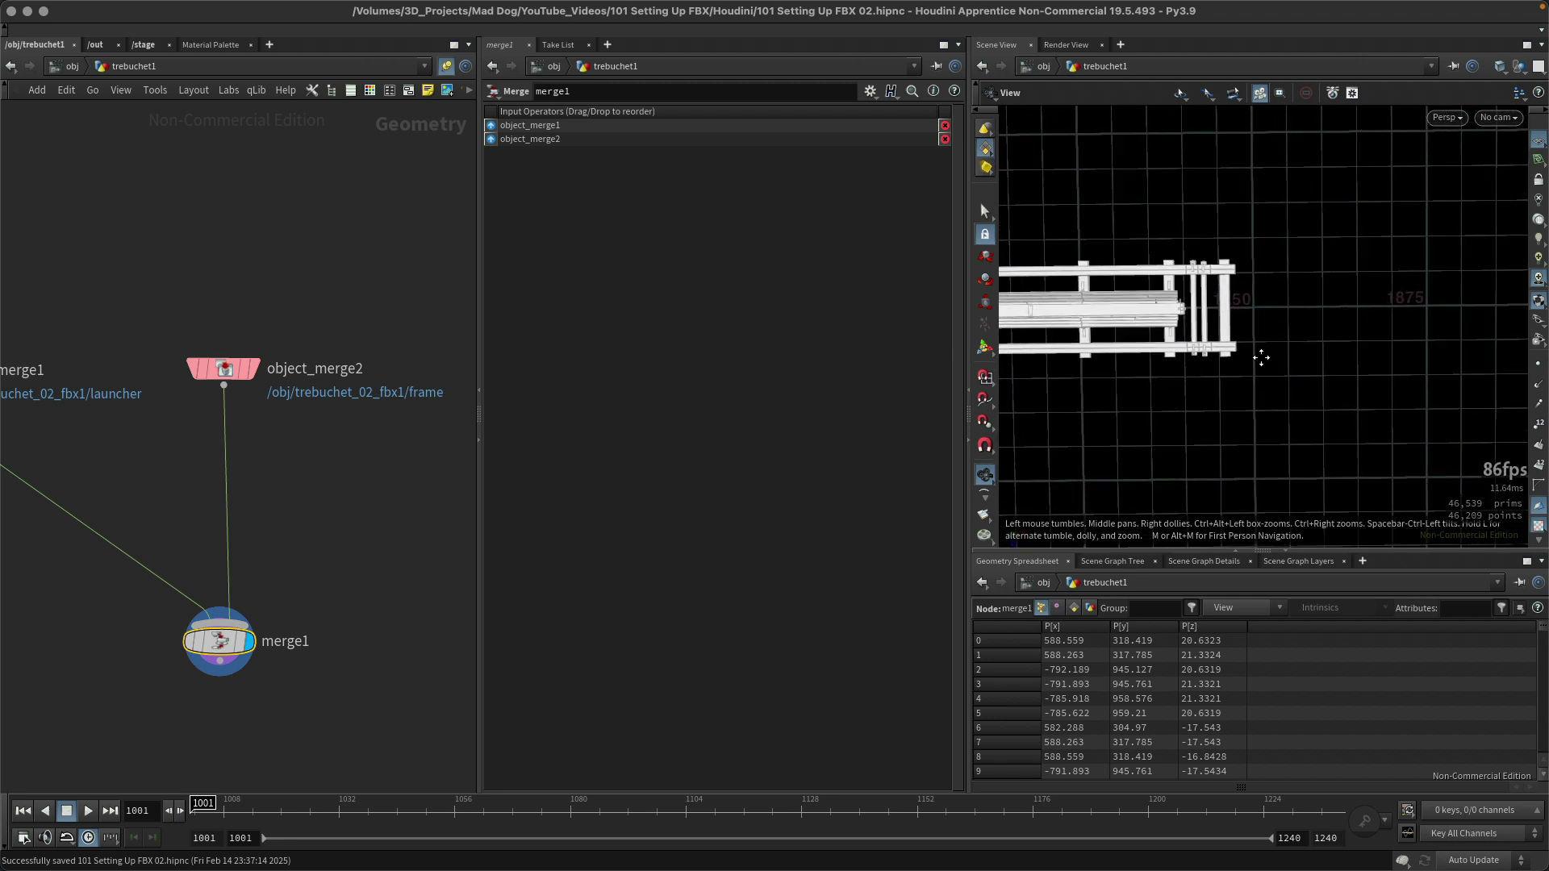
scroll(1272, 322, up, 6)
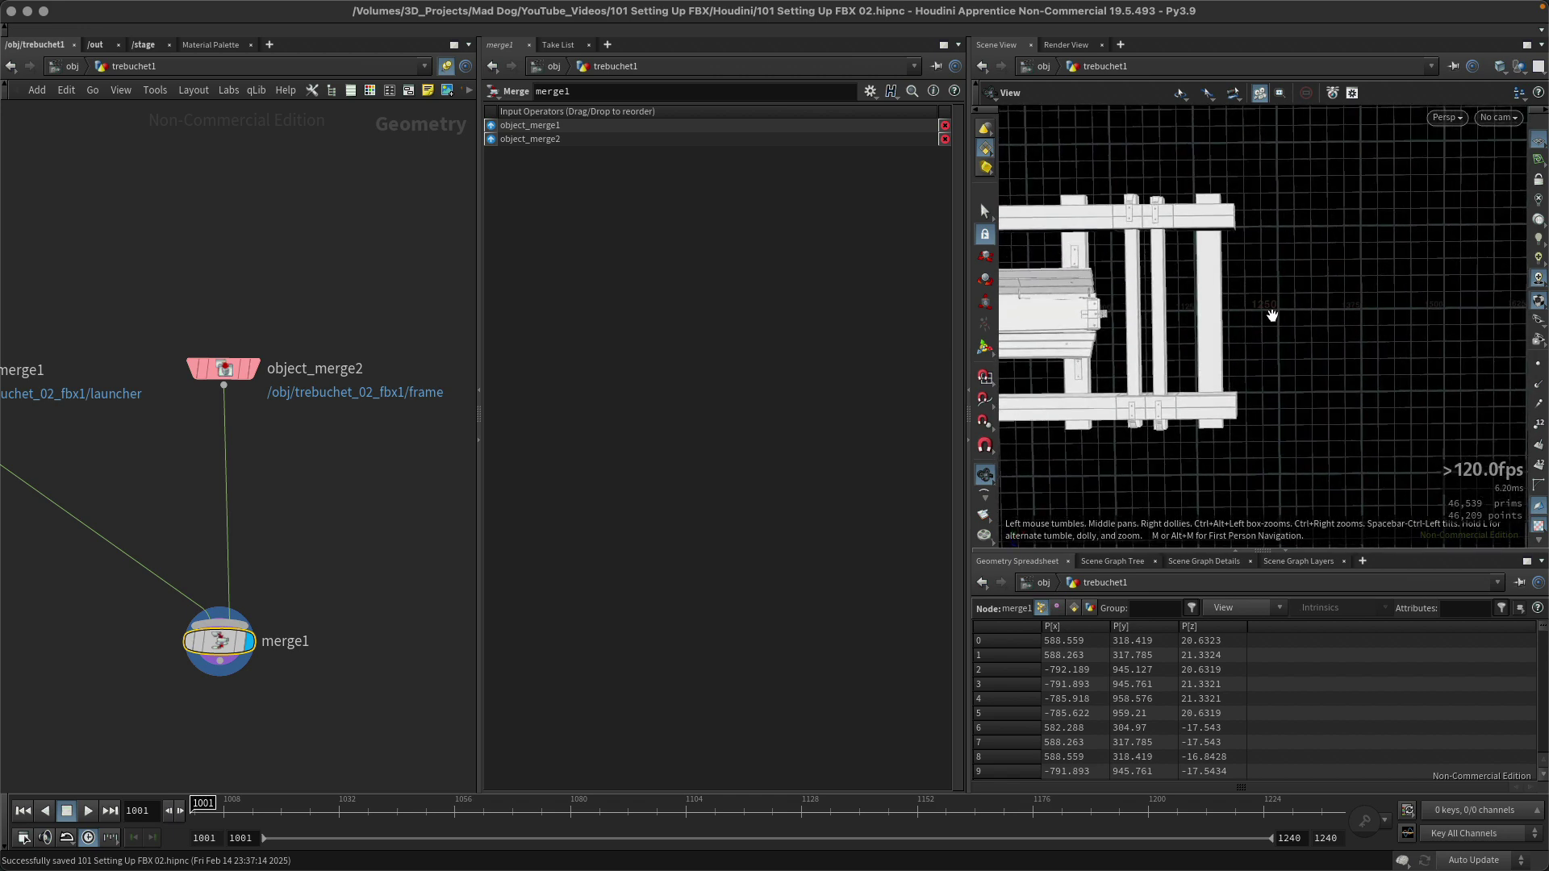
drag(1396, 359, 1320, 316)
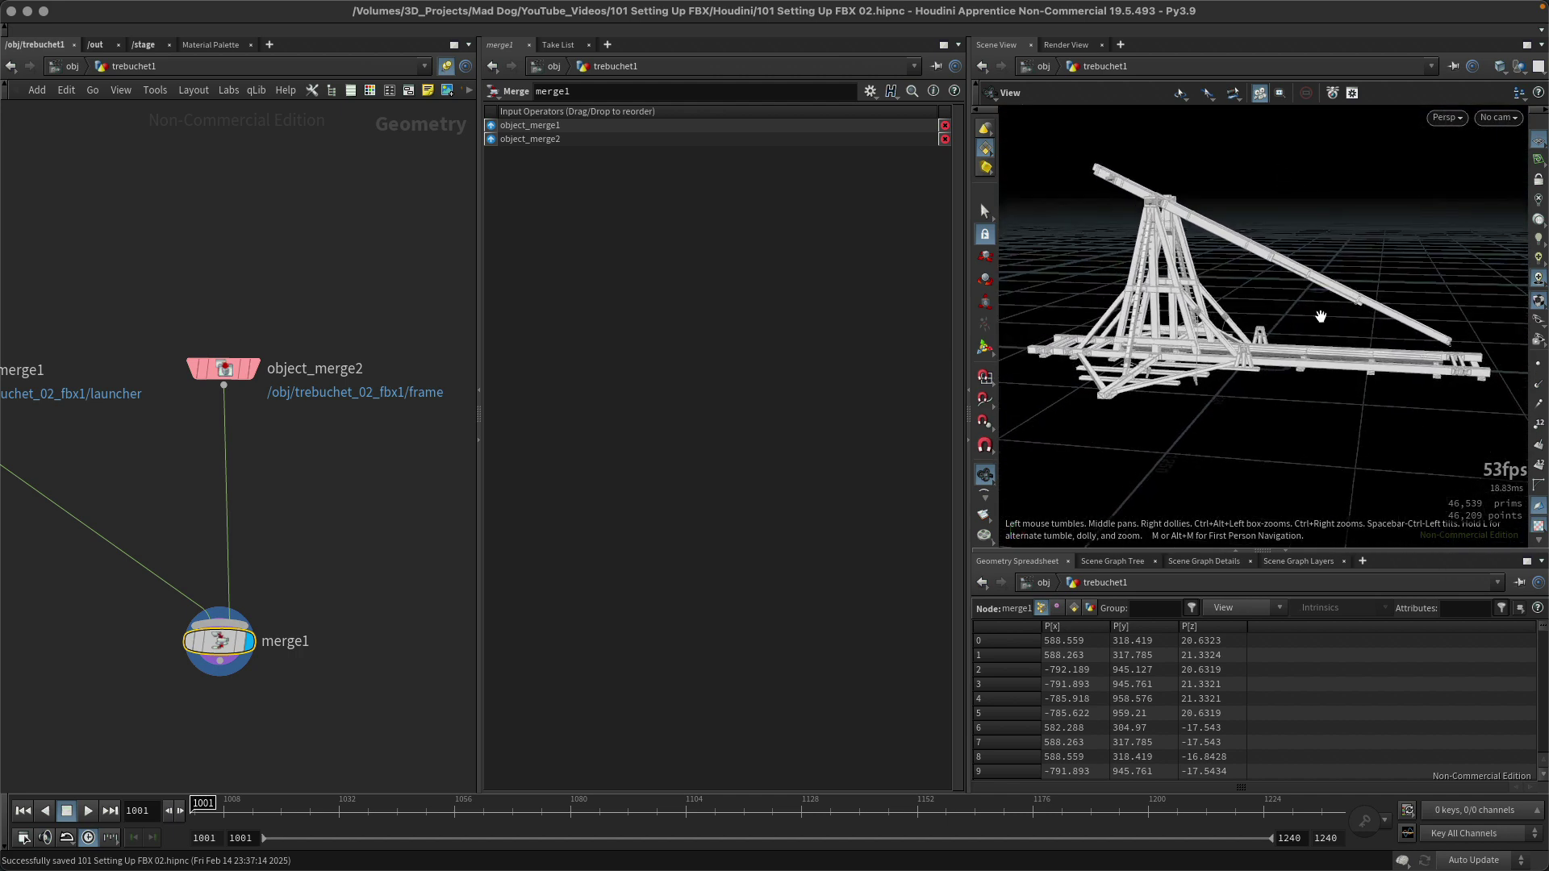
Return to the object level and turn off the display of the trebuchet1 geometry
middle_drag(194, 271, 419, 269)
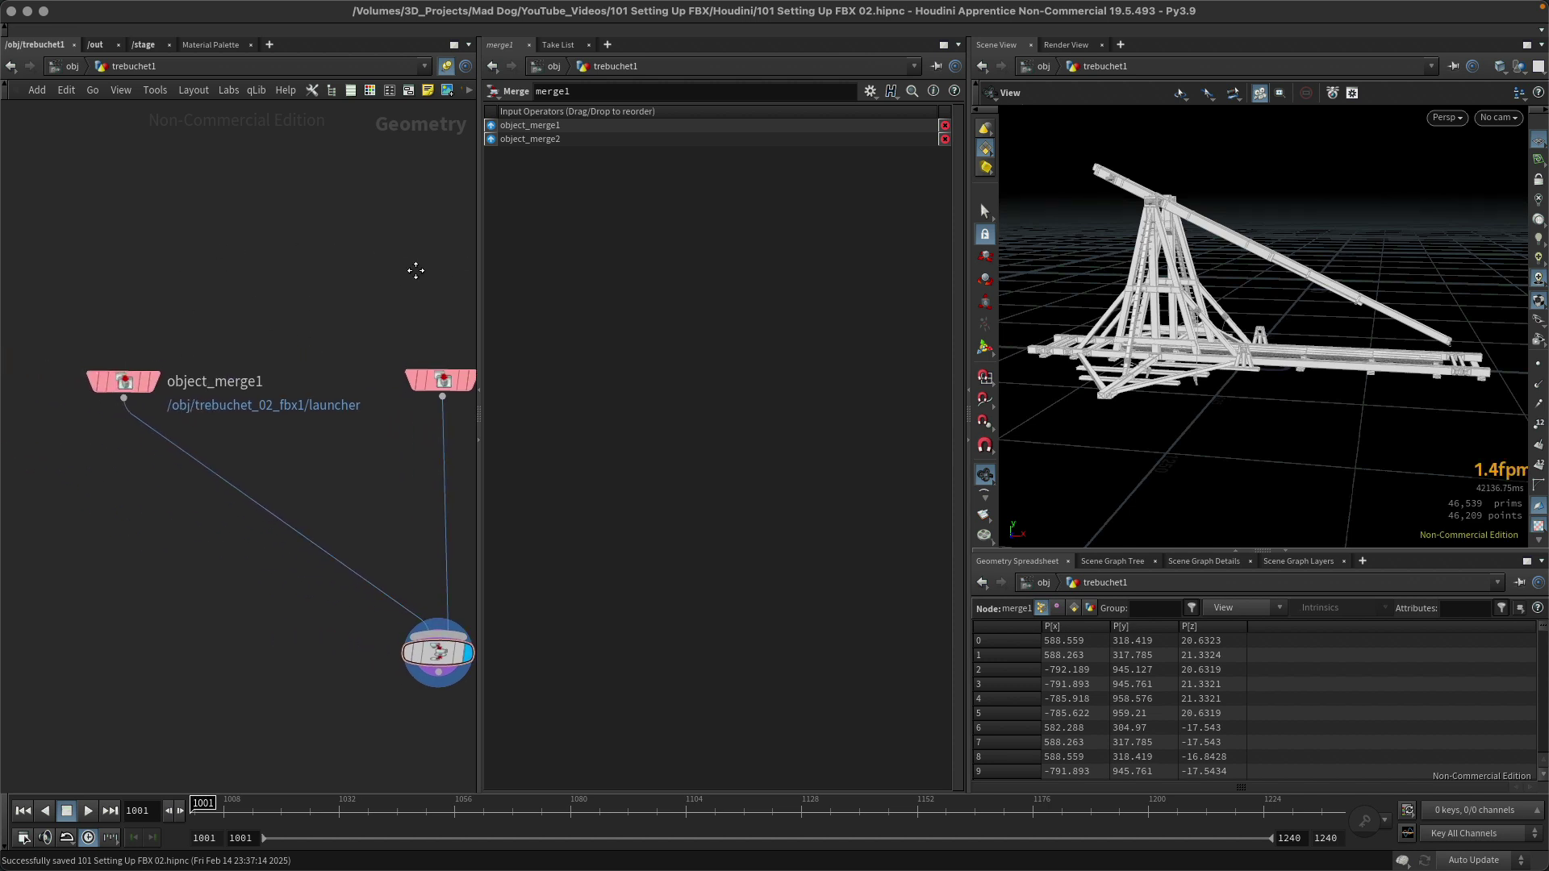
click(71, 67)
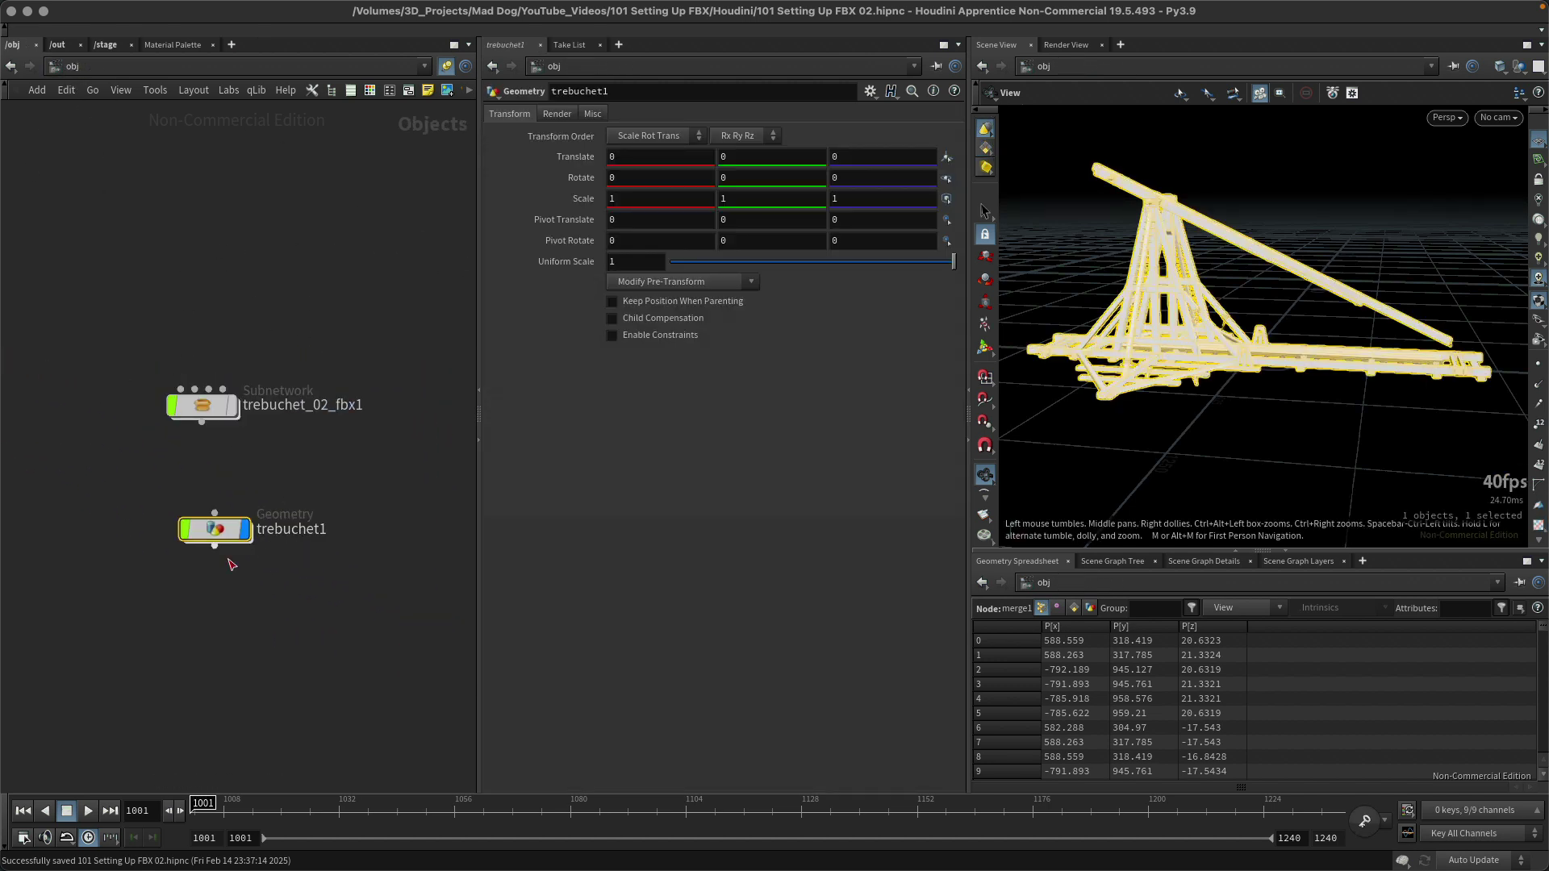
scroll(267, 575, left, 10)
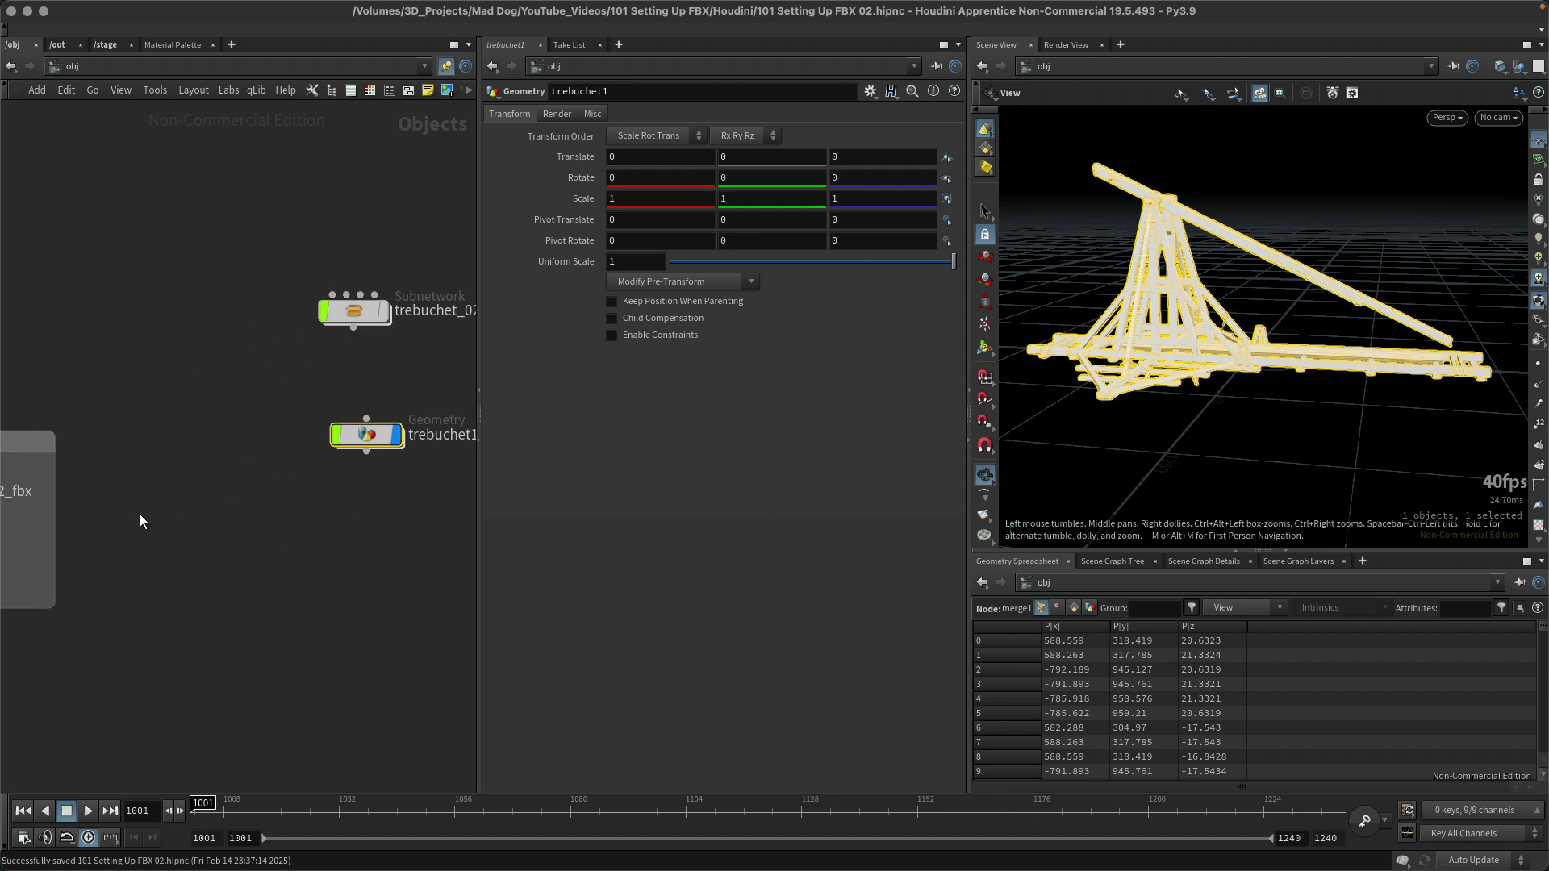
scroll(279, 452, right, 10)
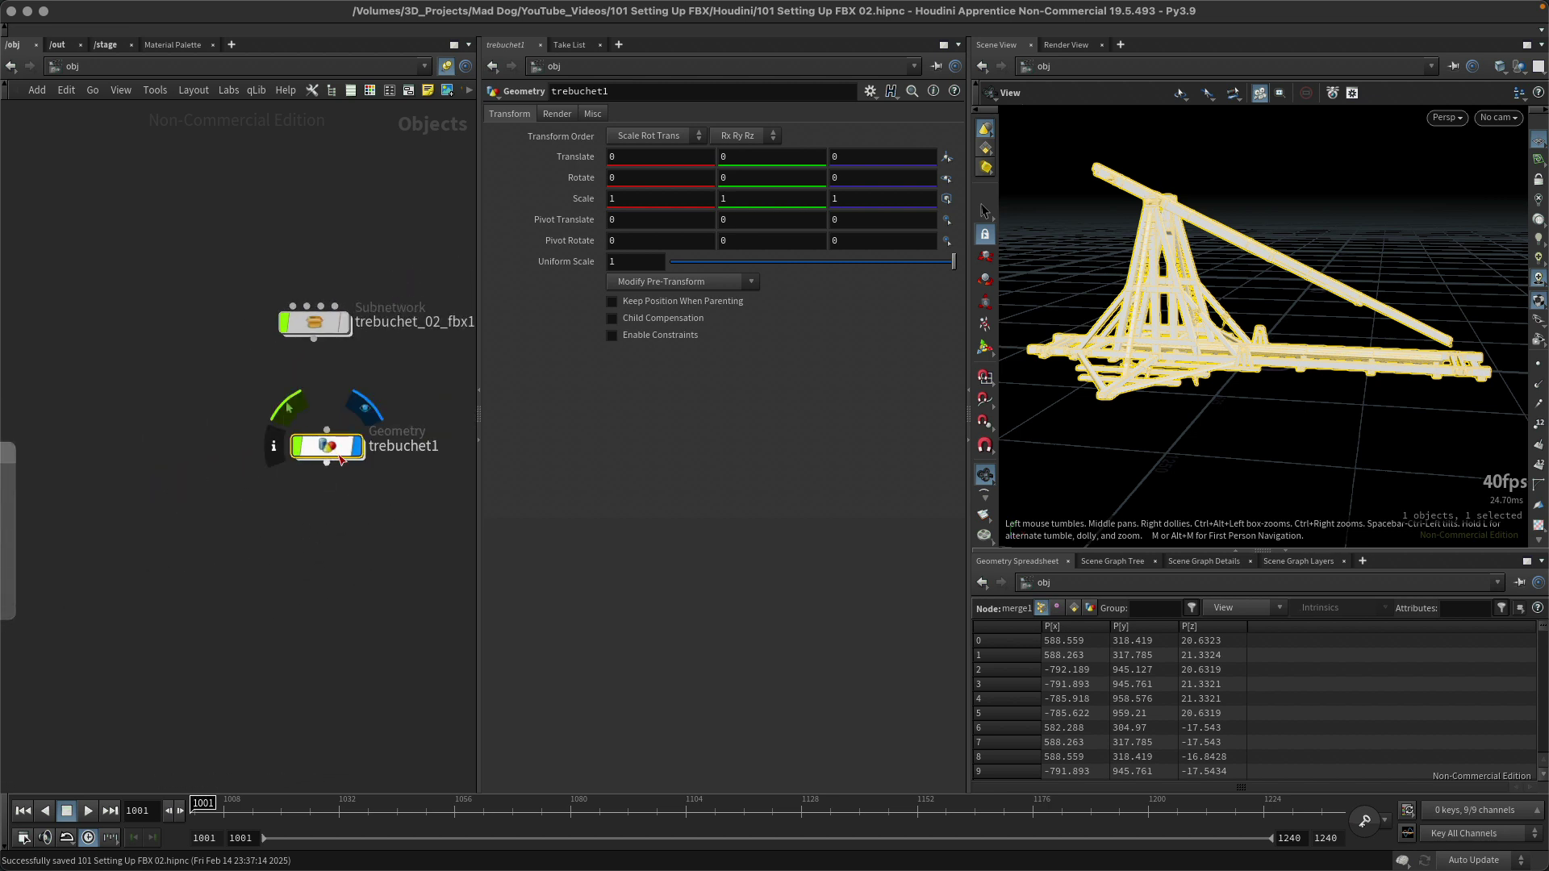
click(359, 449)
Open the finished trebuchet geometry in the COMPLETED box and display its merge1 node
scroll(155, 564, left, 10)
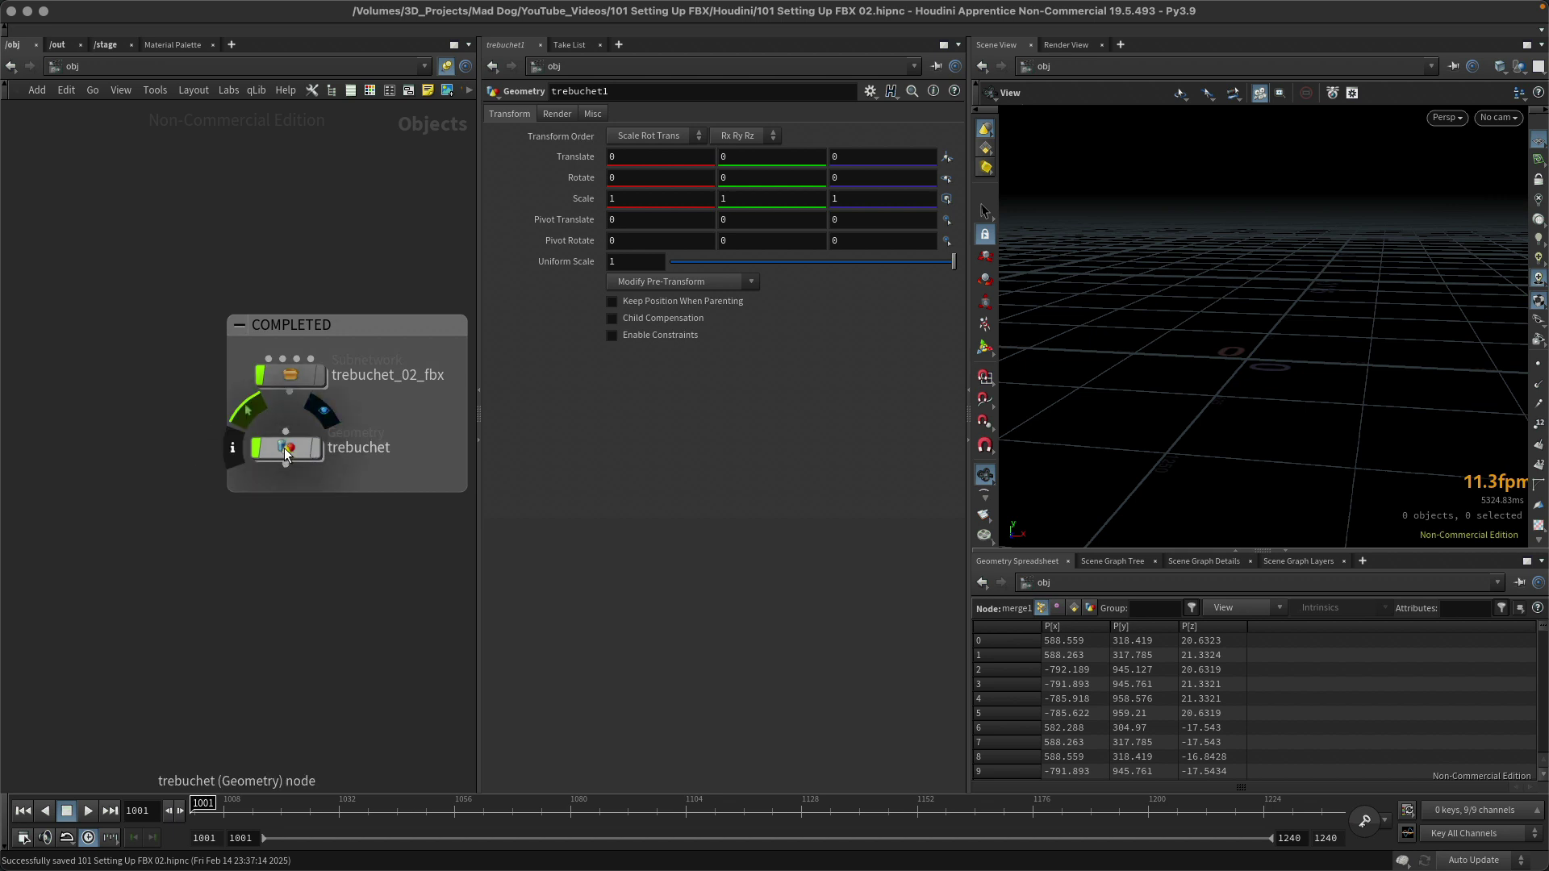
double_click(285, 454)
scroll(371, 571, up, 3)
scroll(323, 597, left, 1)
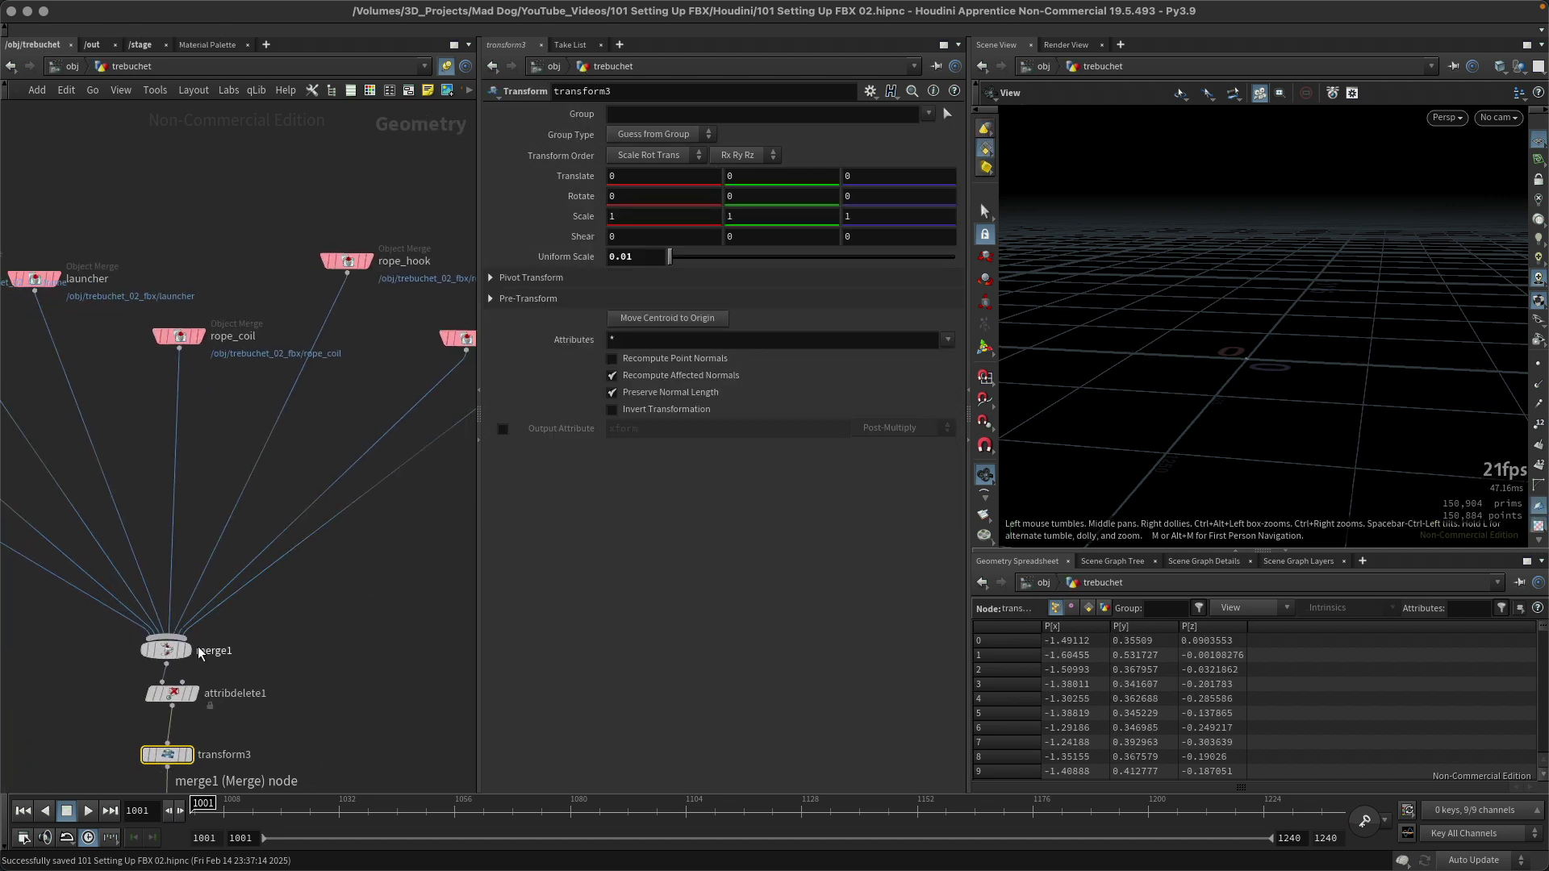
mouse_move(213, 659)
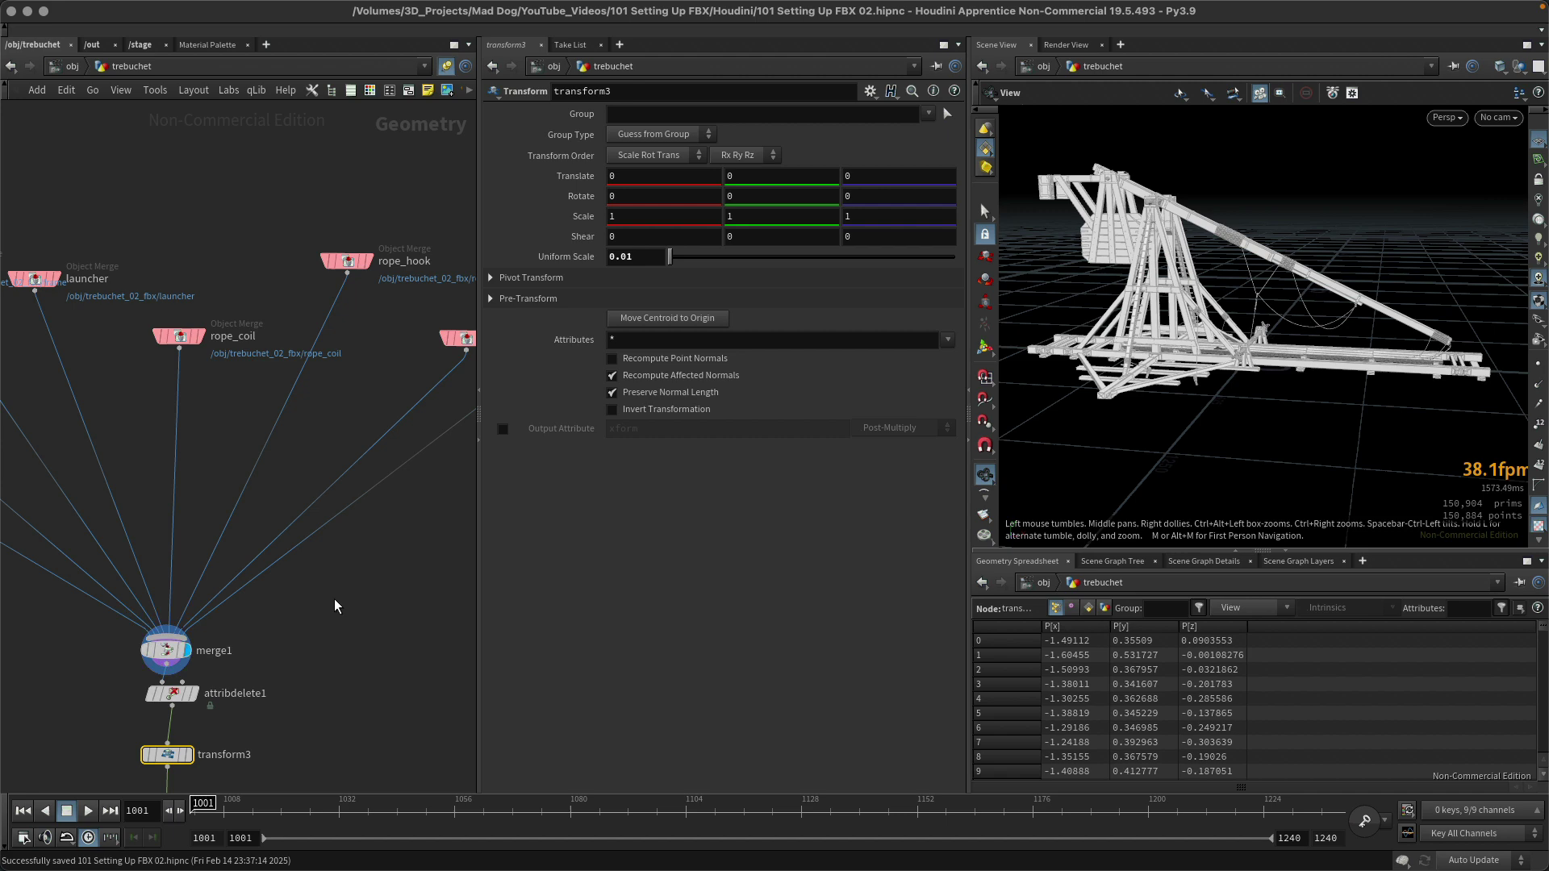
drag(1166, 410, 1273, 431)
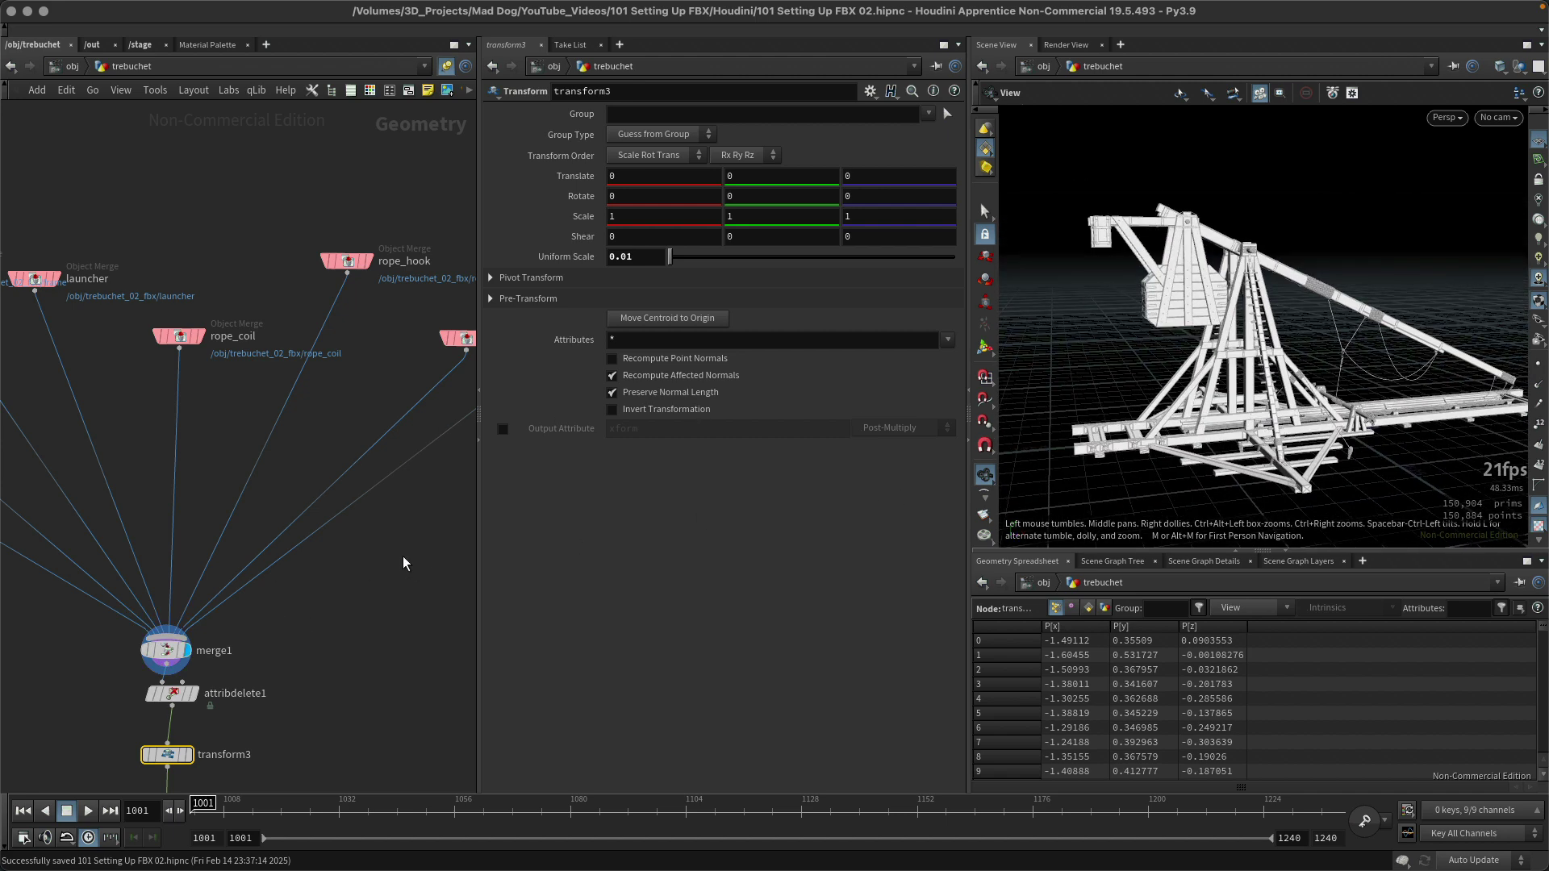
Examine the finished network's Object Merge nodes feeding merge1, the chain down to the MODEL null, and merge1's input list
scroll(403, 563, down, 4)
drag(18, 348, 500, 506)
scroll(350, 208, right, 3)
scroll(350, 207, down, 2)
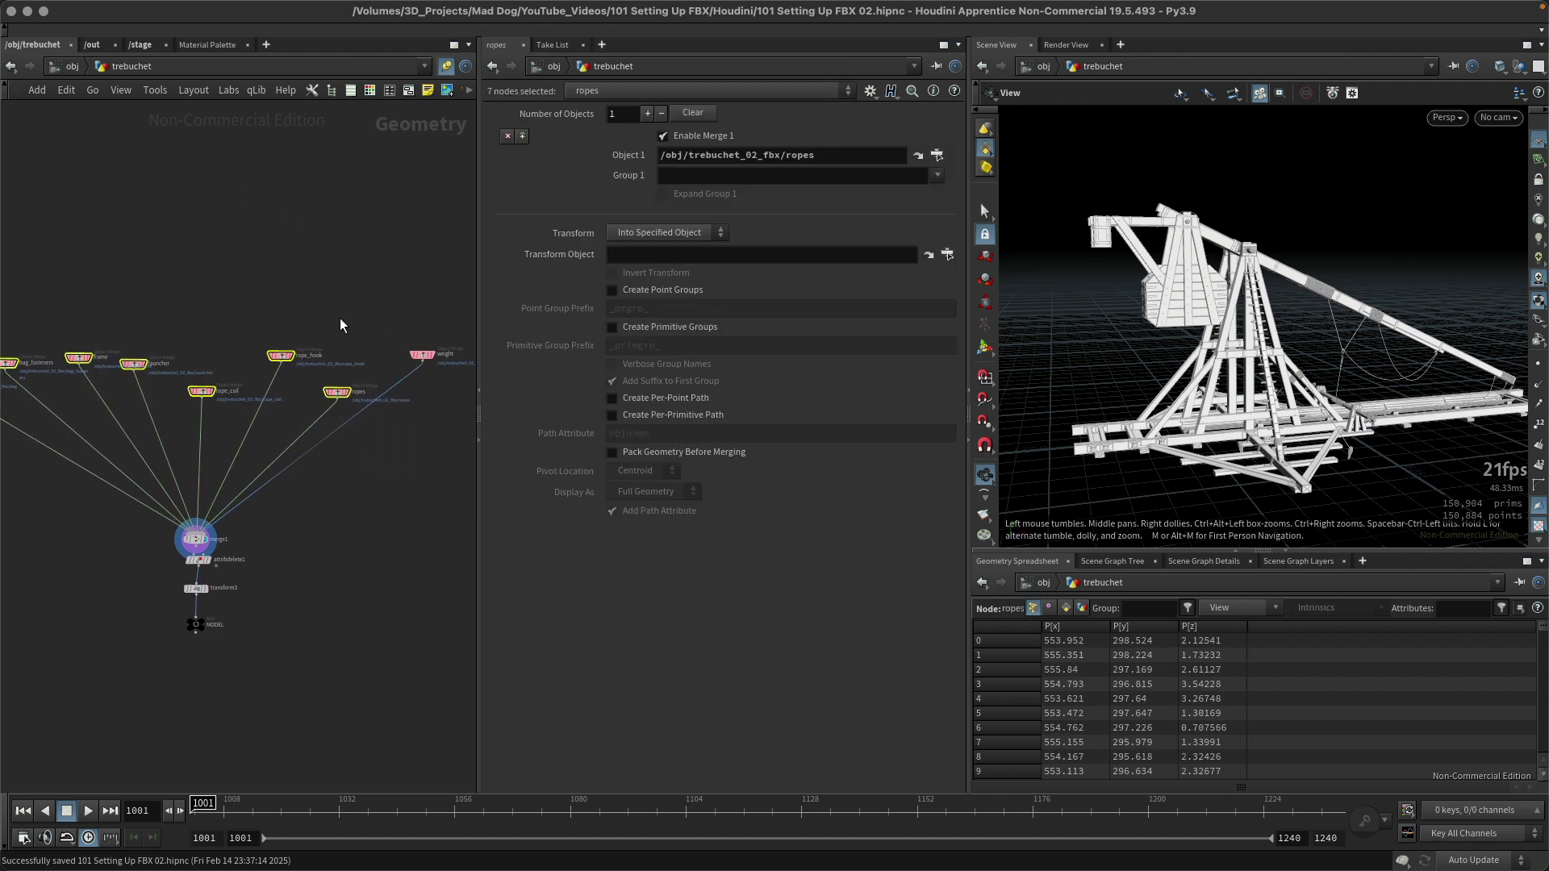
drag(347, 289, 456, 362)
scroll(250, 531, up, 5)
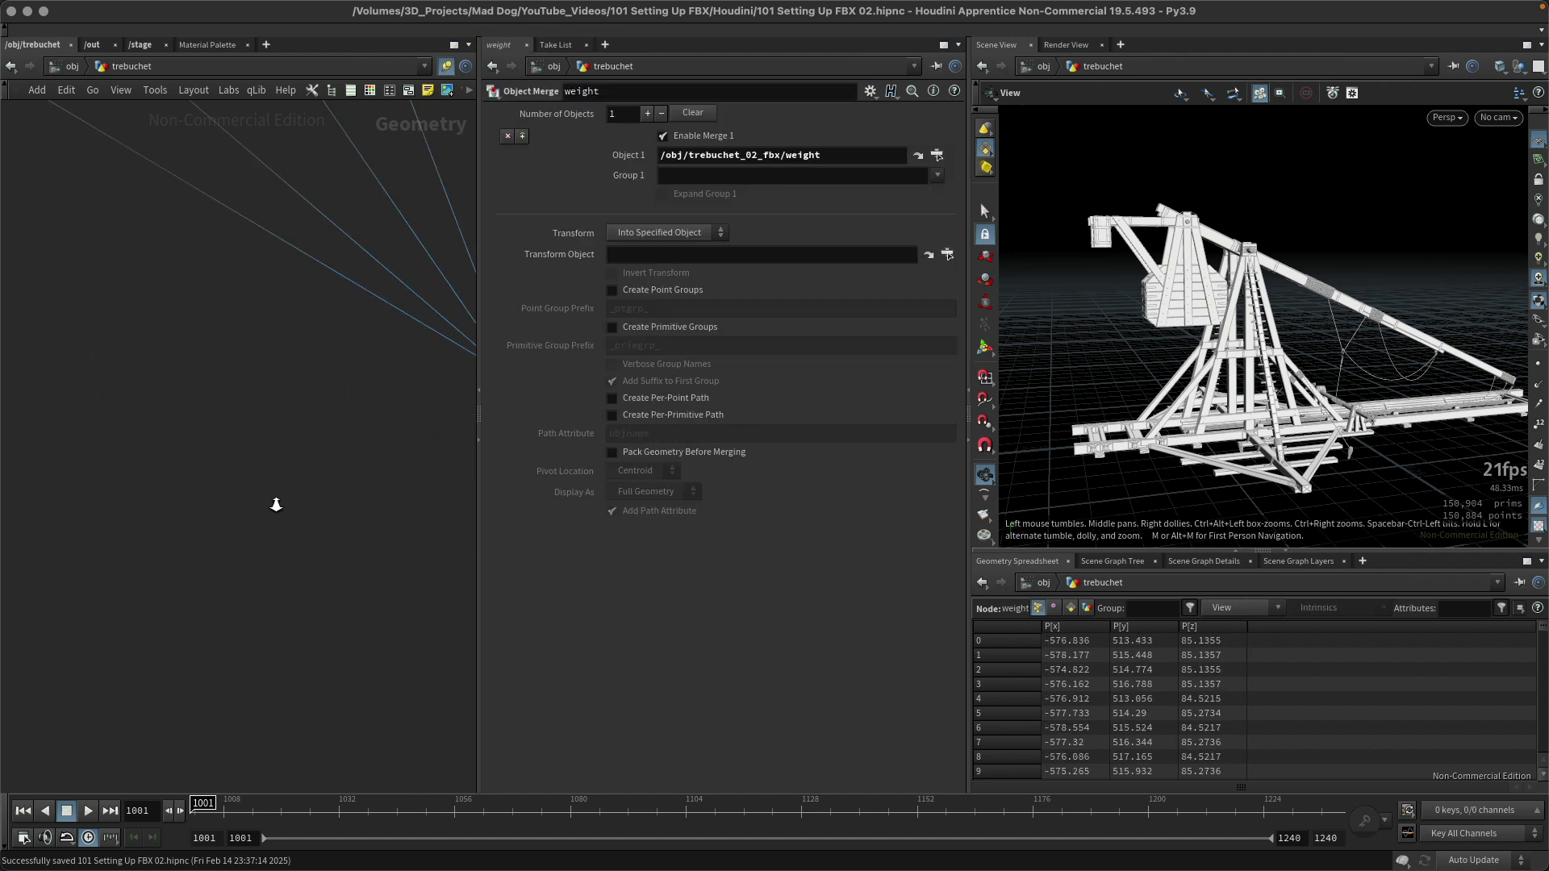
middle_drag(276, 505, 97, 549)
middle_drag(422, 441, 396, 470)
scroll(392, 466, down, 3)
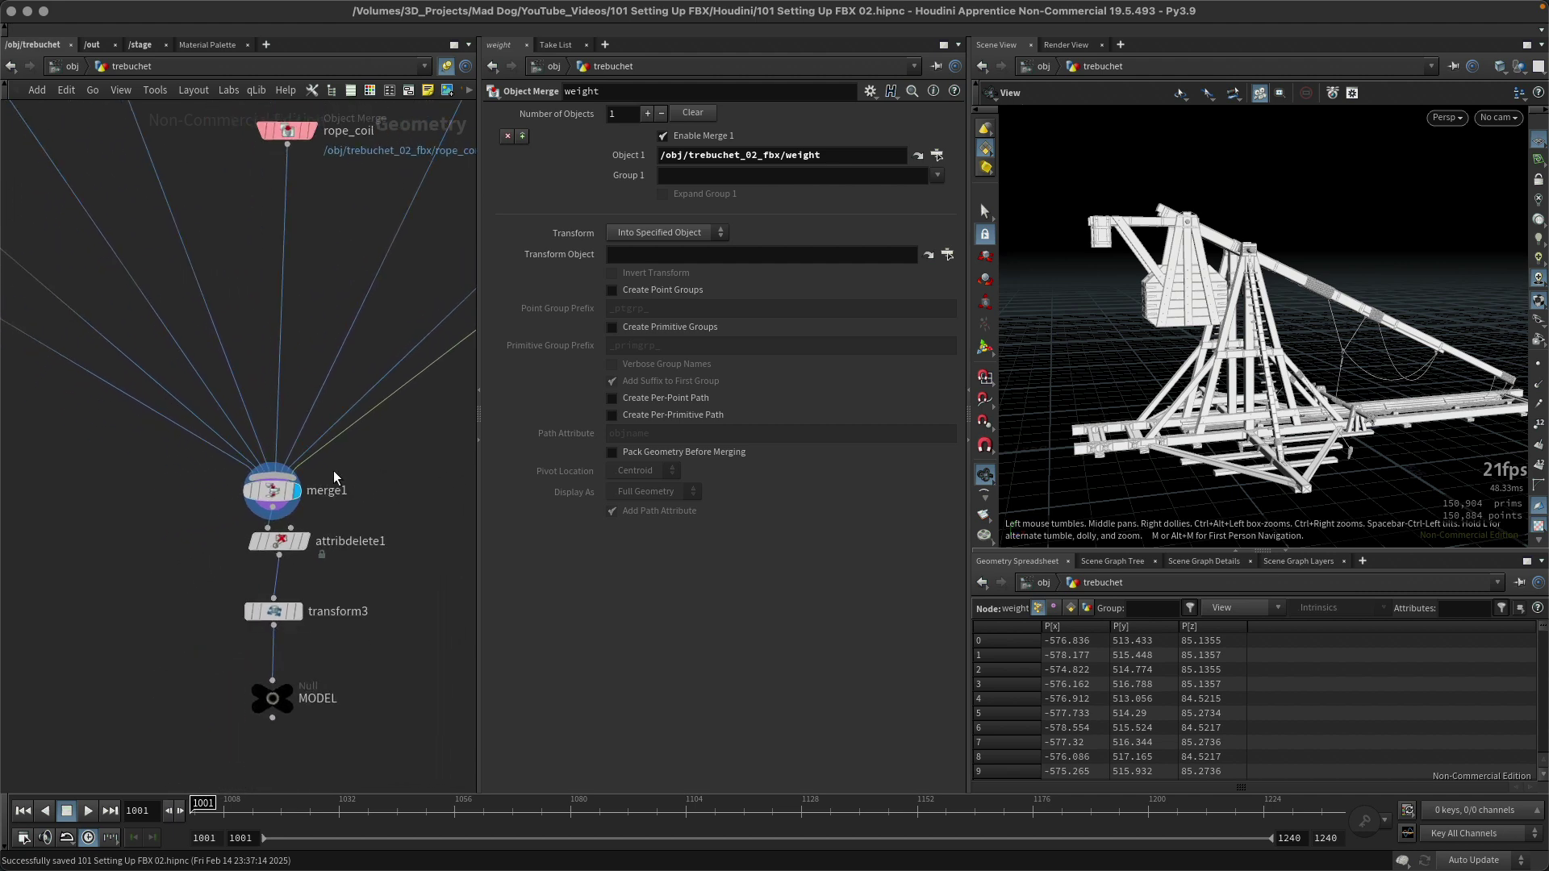
drag(1226, 378, 1008, 359)
click(231, 492)
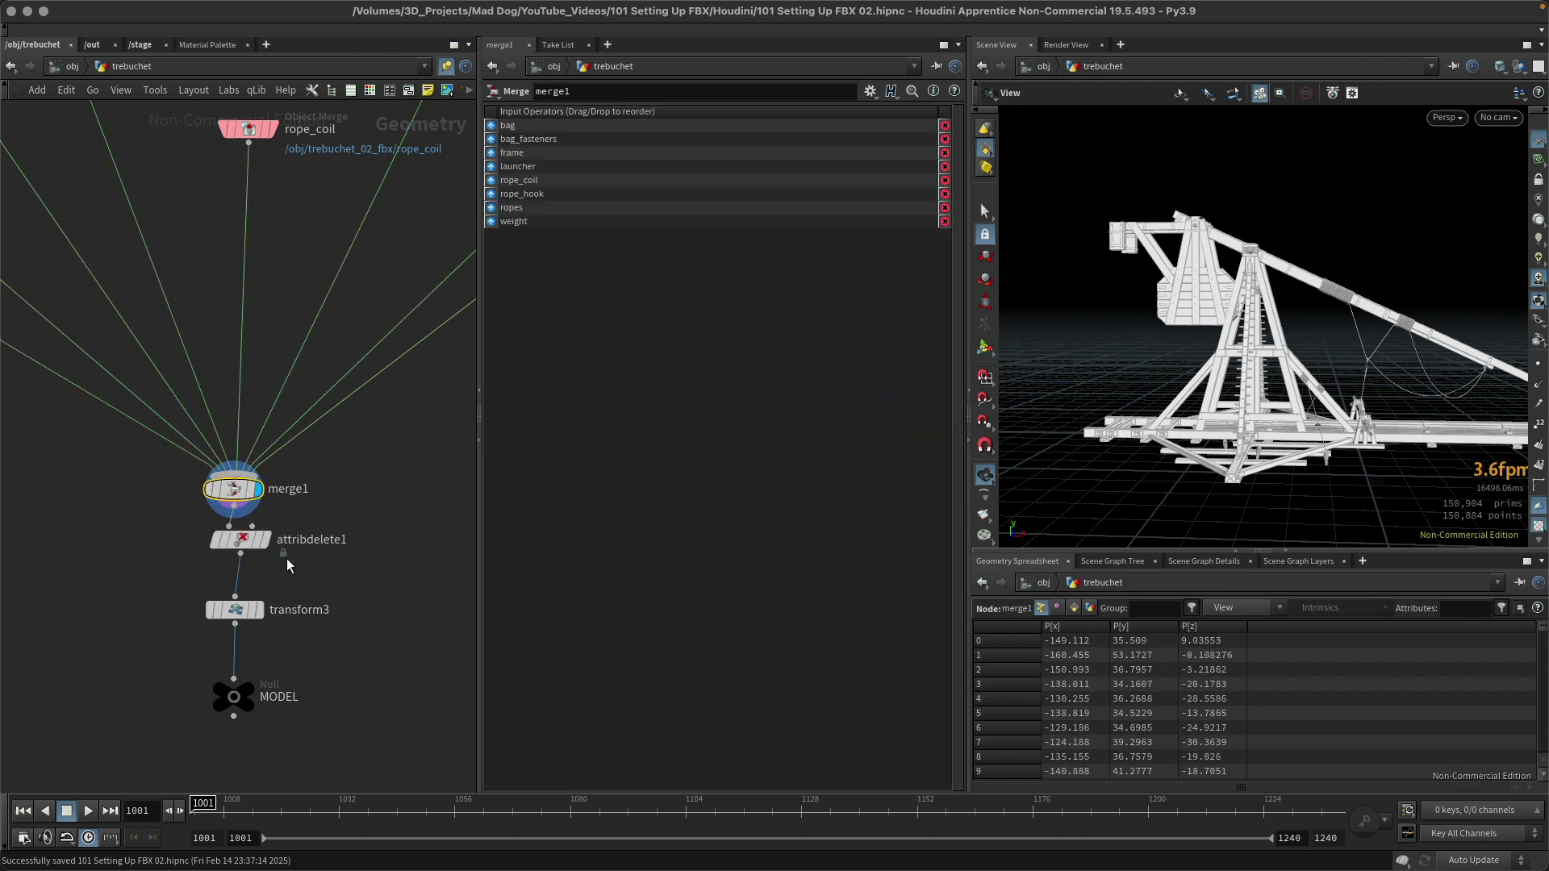
Bypass the attribdelete1 node that removes the Cd and Cd2 vertex attributes below merge1
click(240, 542)
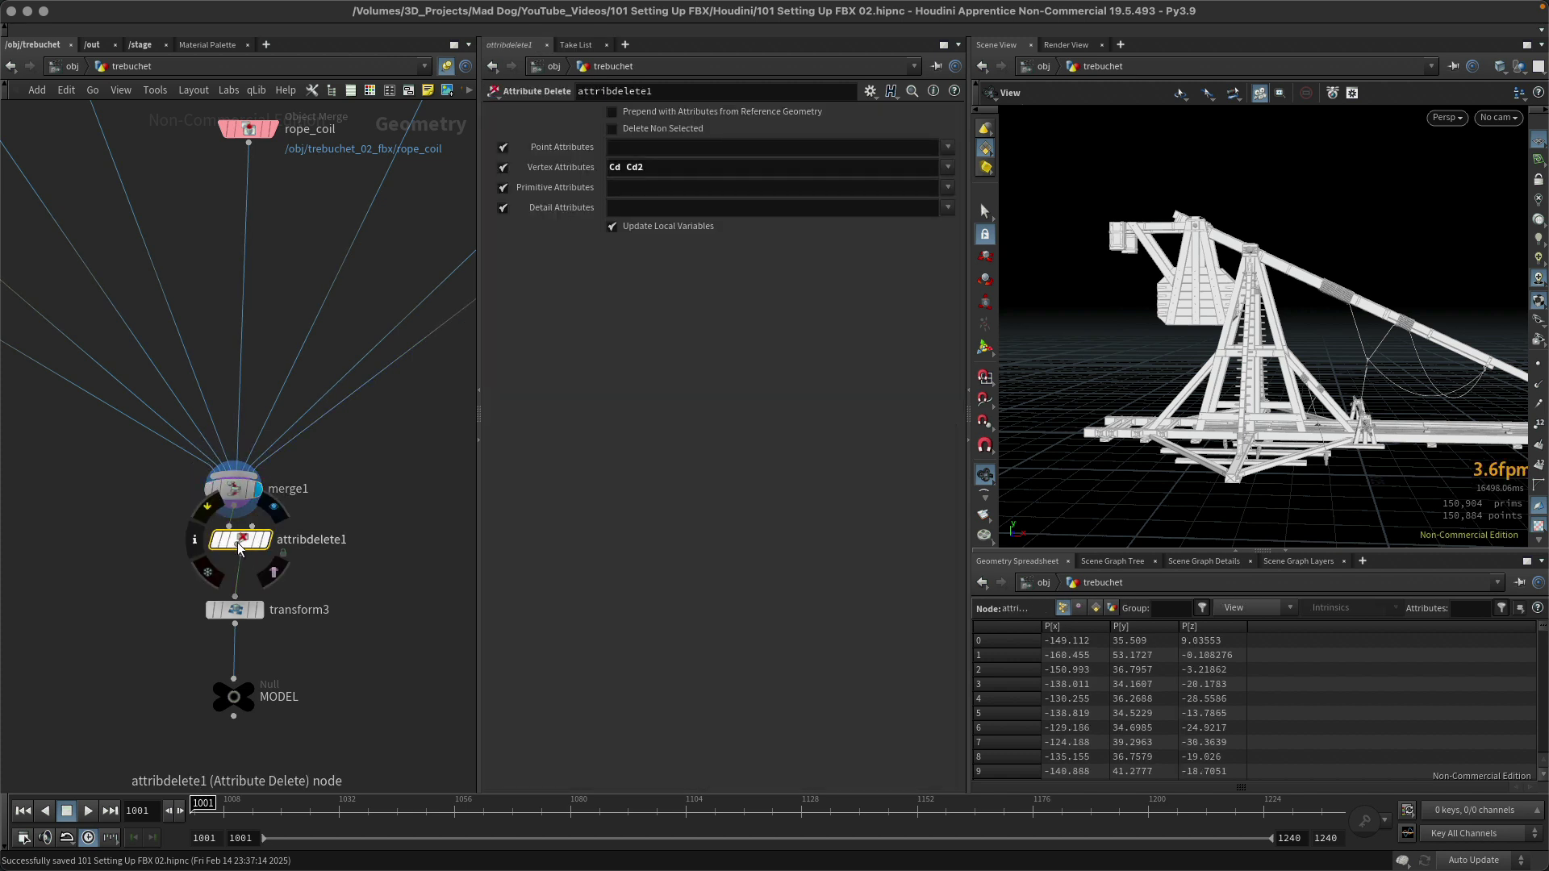
key(q)
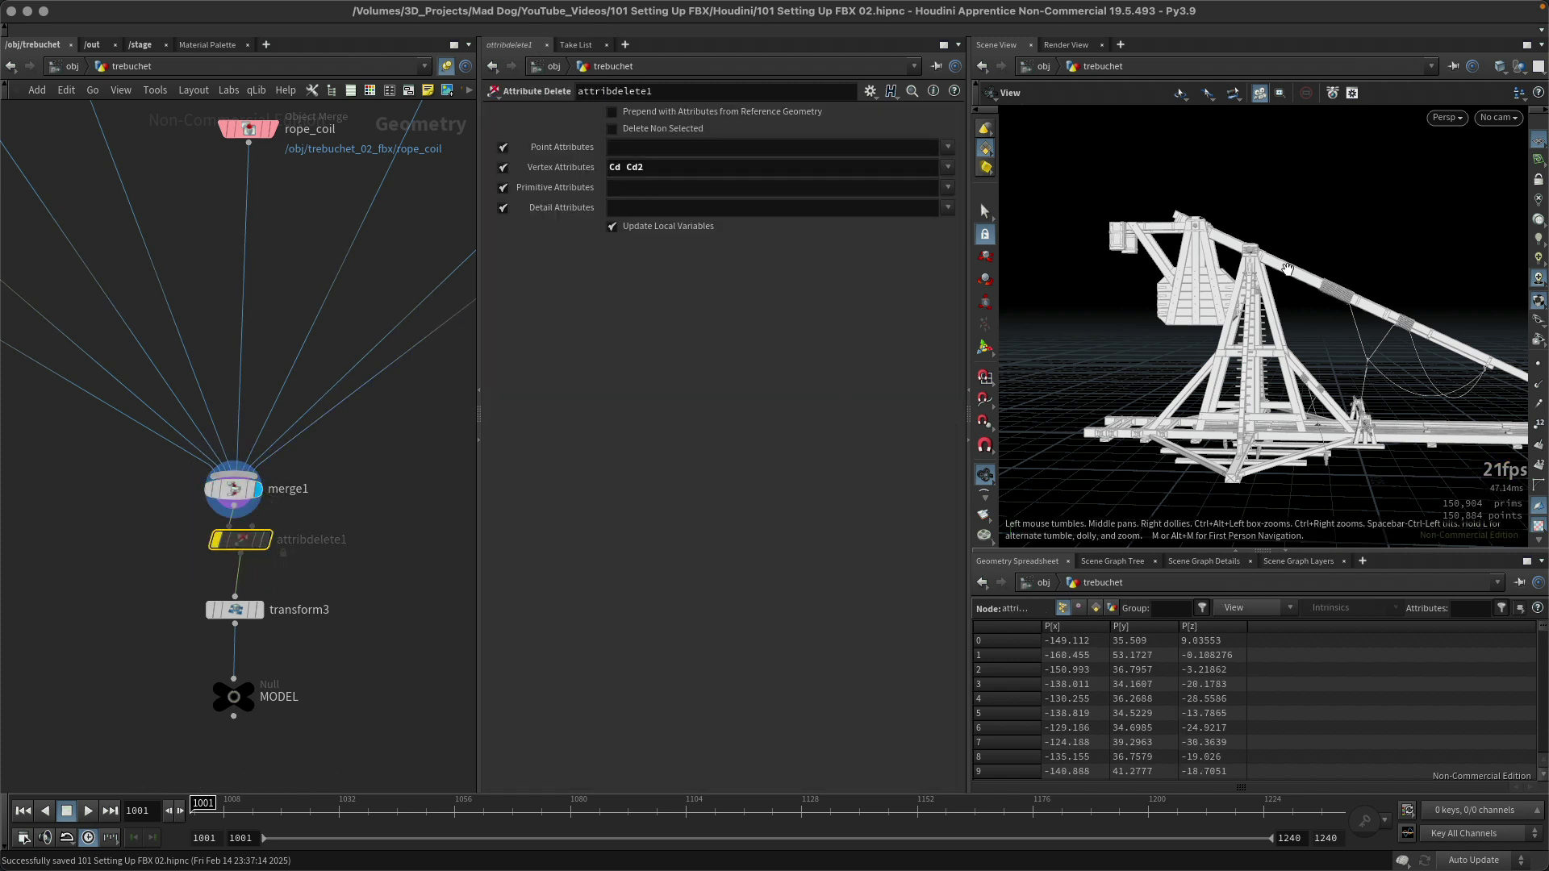
mouse_move(239, 545)
Display the transform3 node above the MODEL null and examine the scaled-down trebuchet framed whole and close up
middle_drag(327, 605, 312, 510)
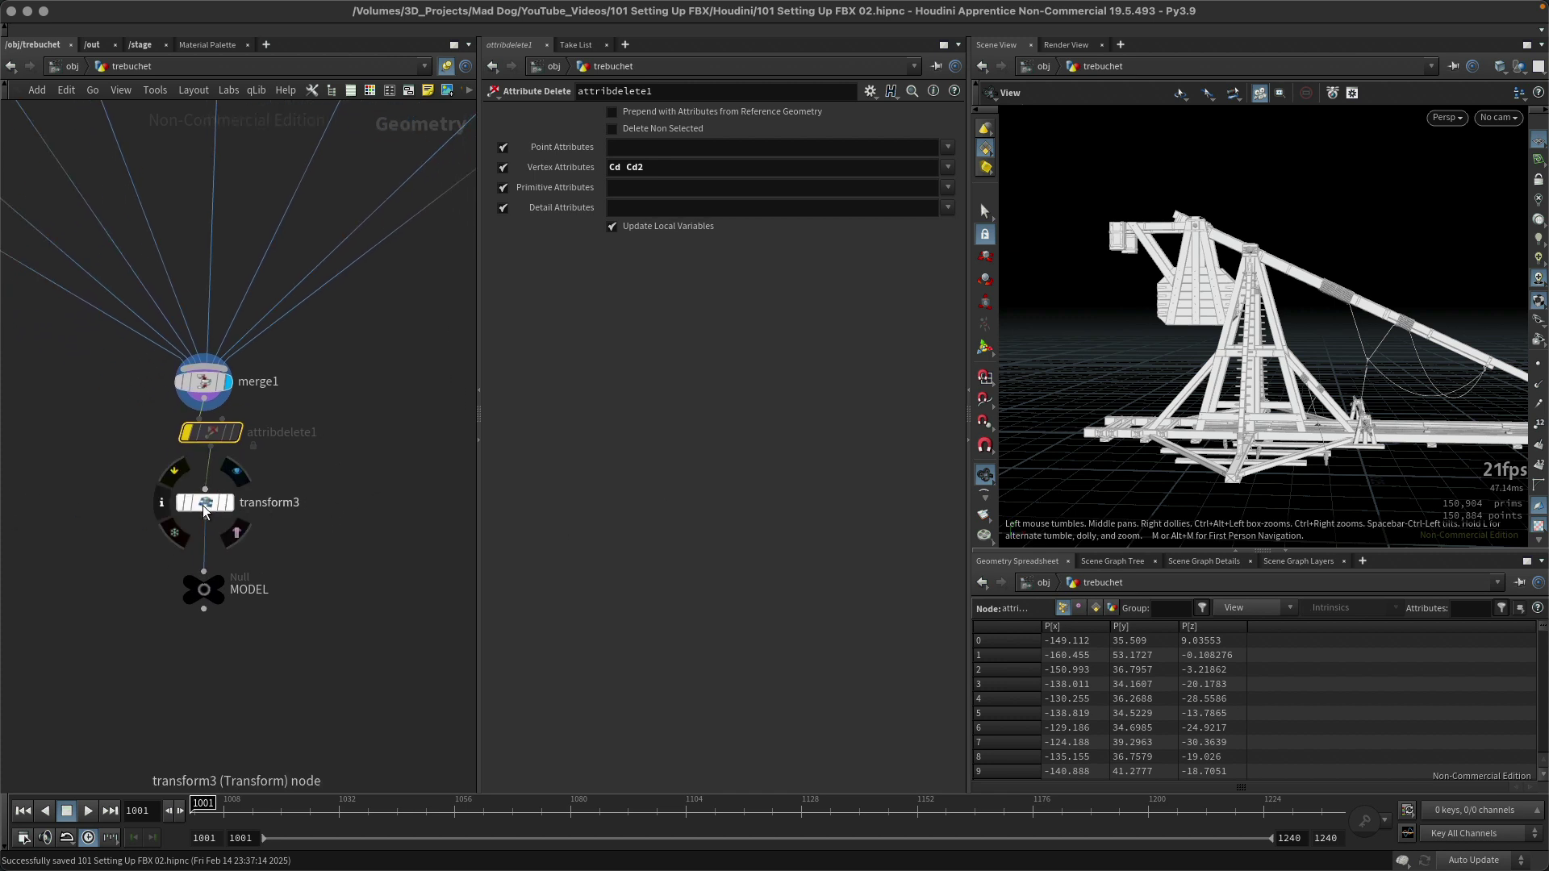
click(208, 504)
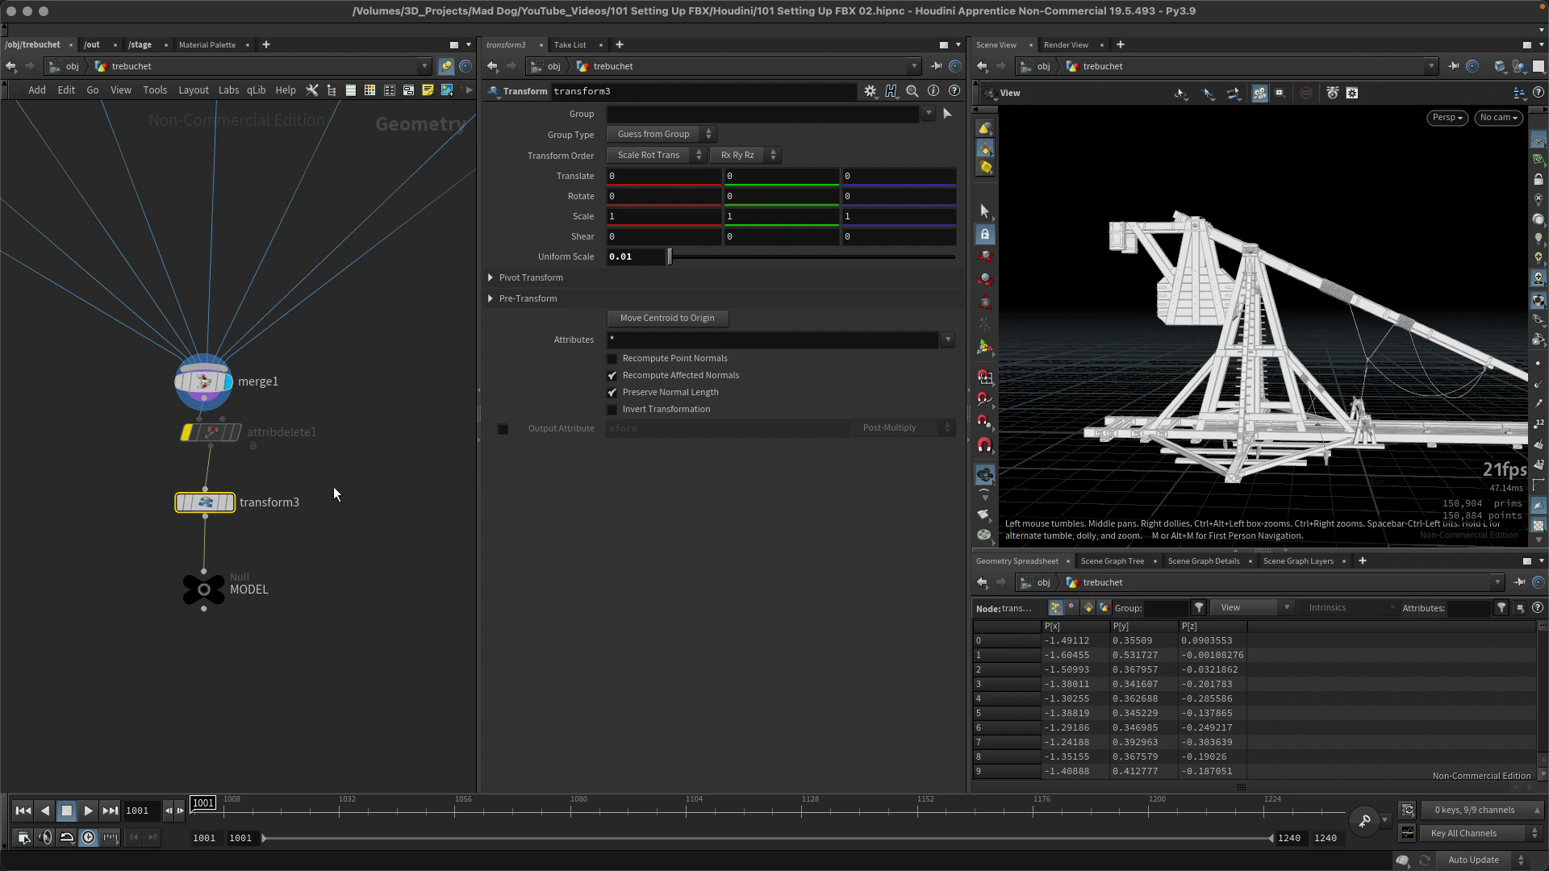
click(231, 502)
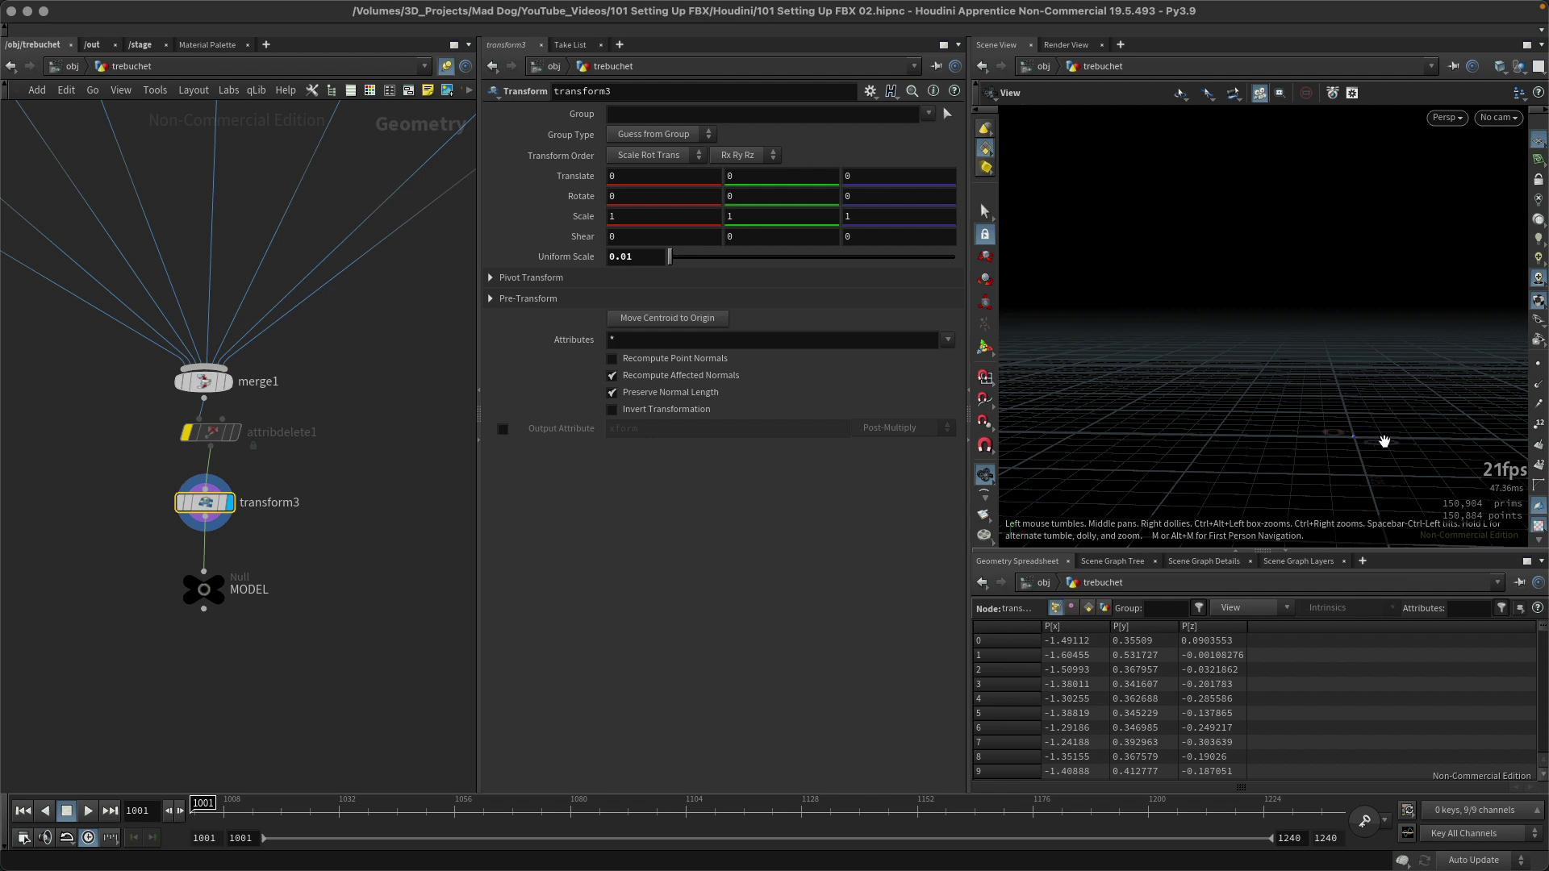
scroll(1385, 441, up, 5)
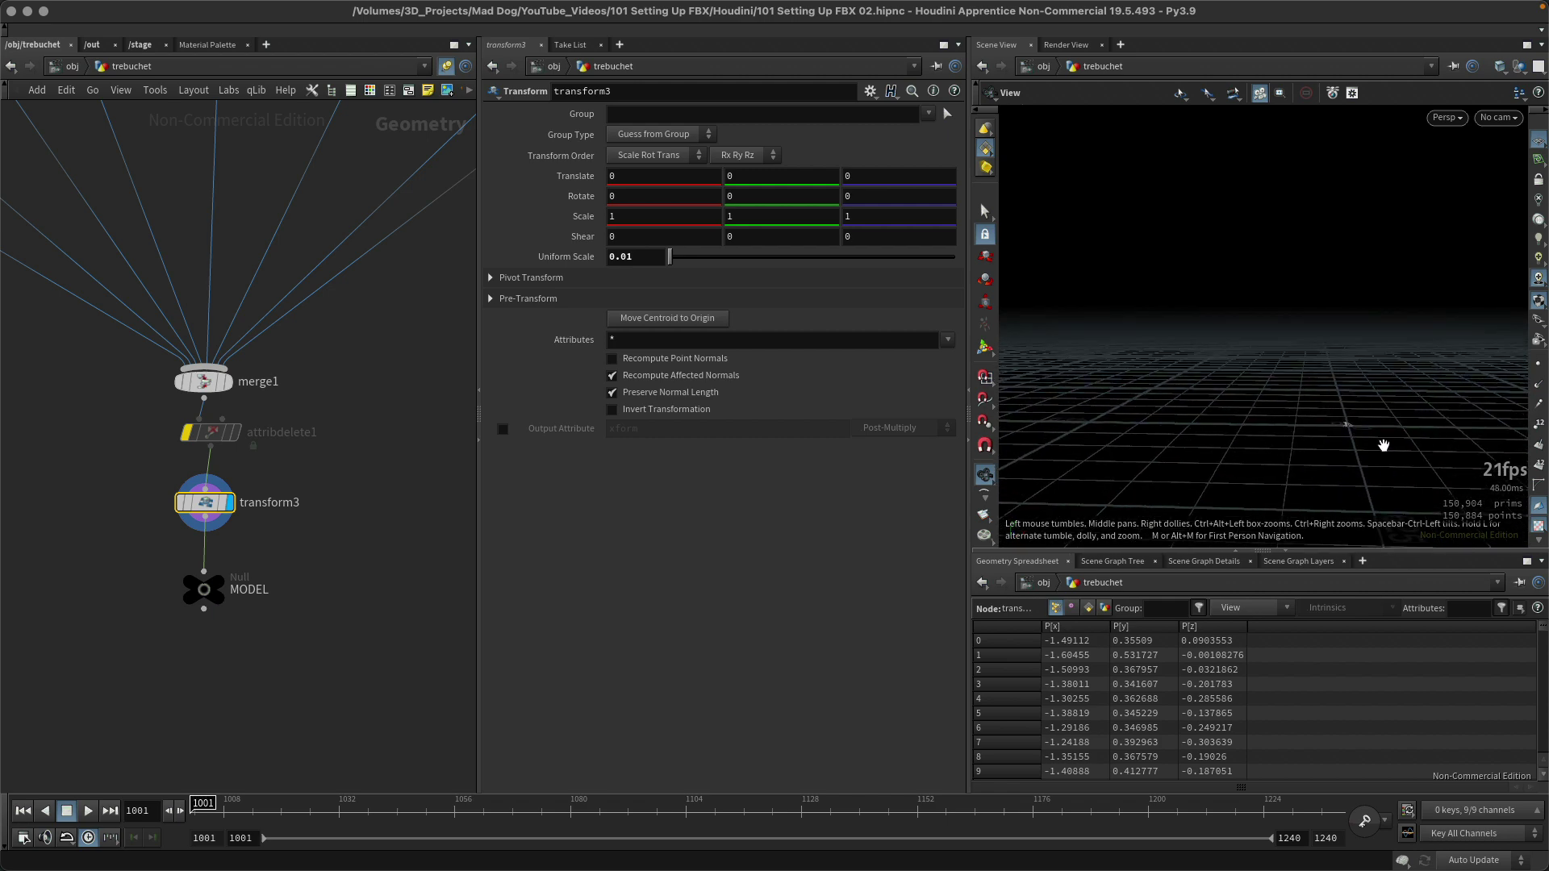
key(f)
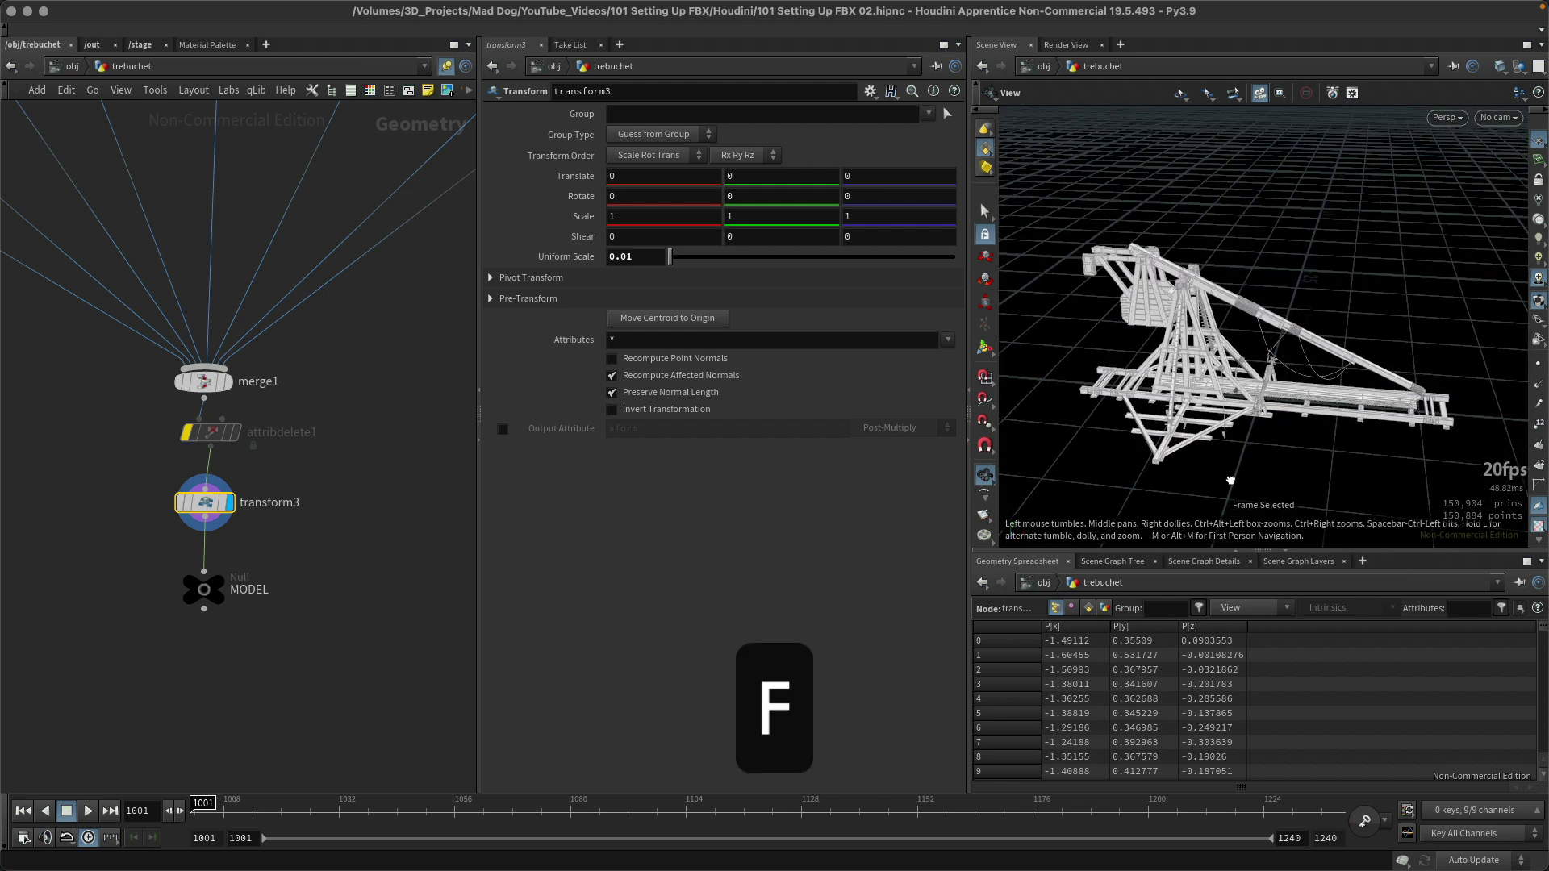
drag(1228, 505, 1159, 514)
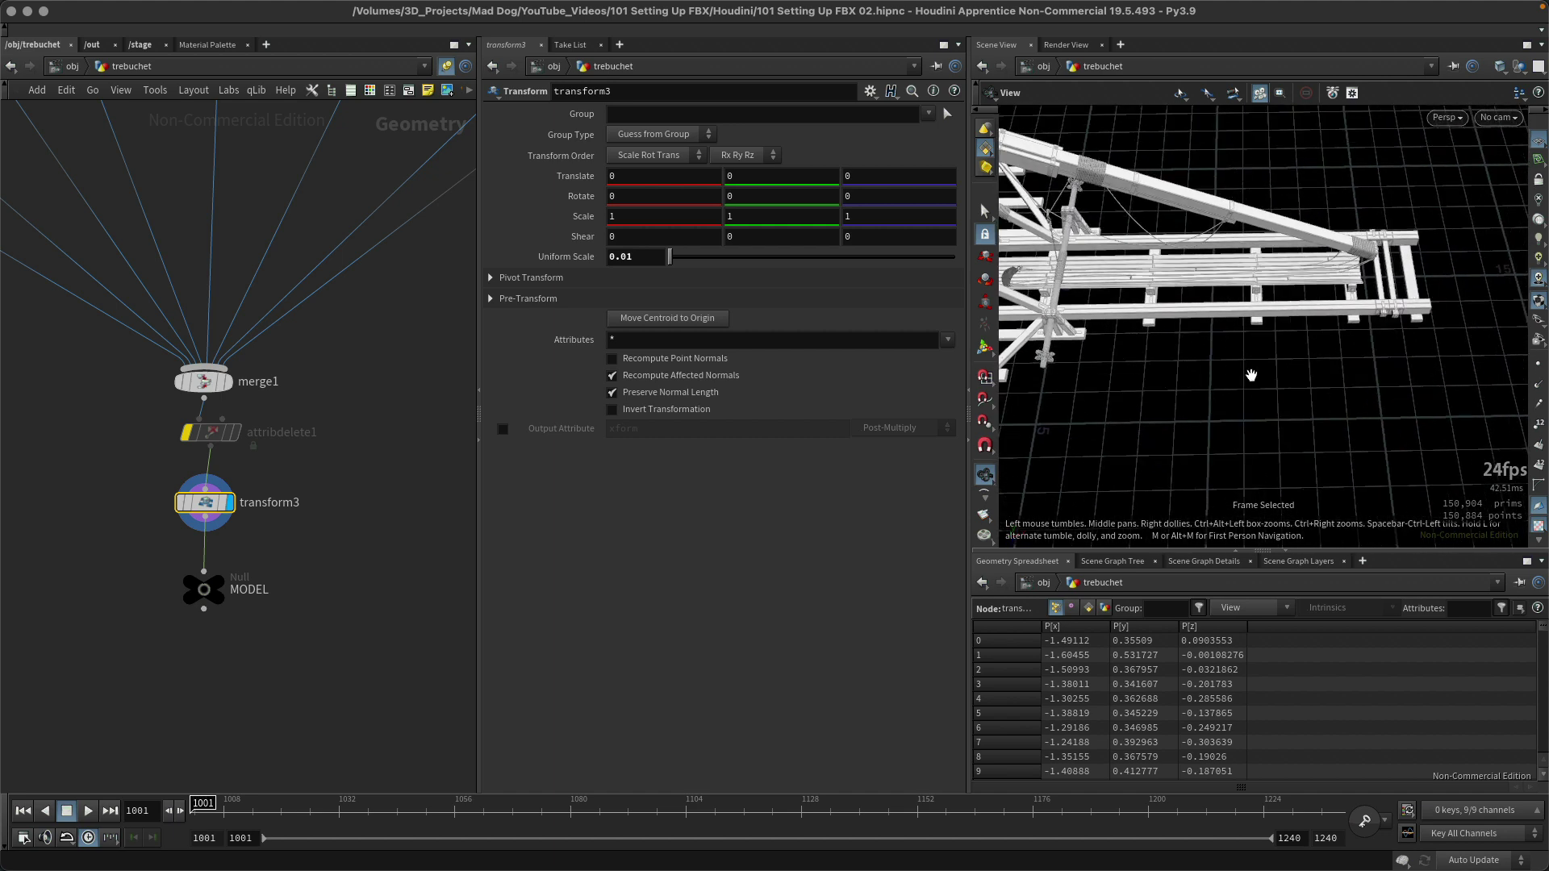
drag(1273, 368, 1290, 406)
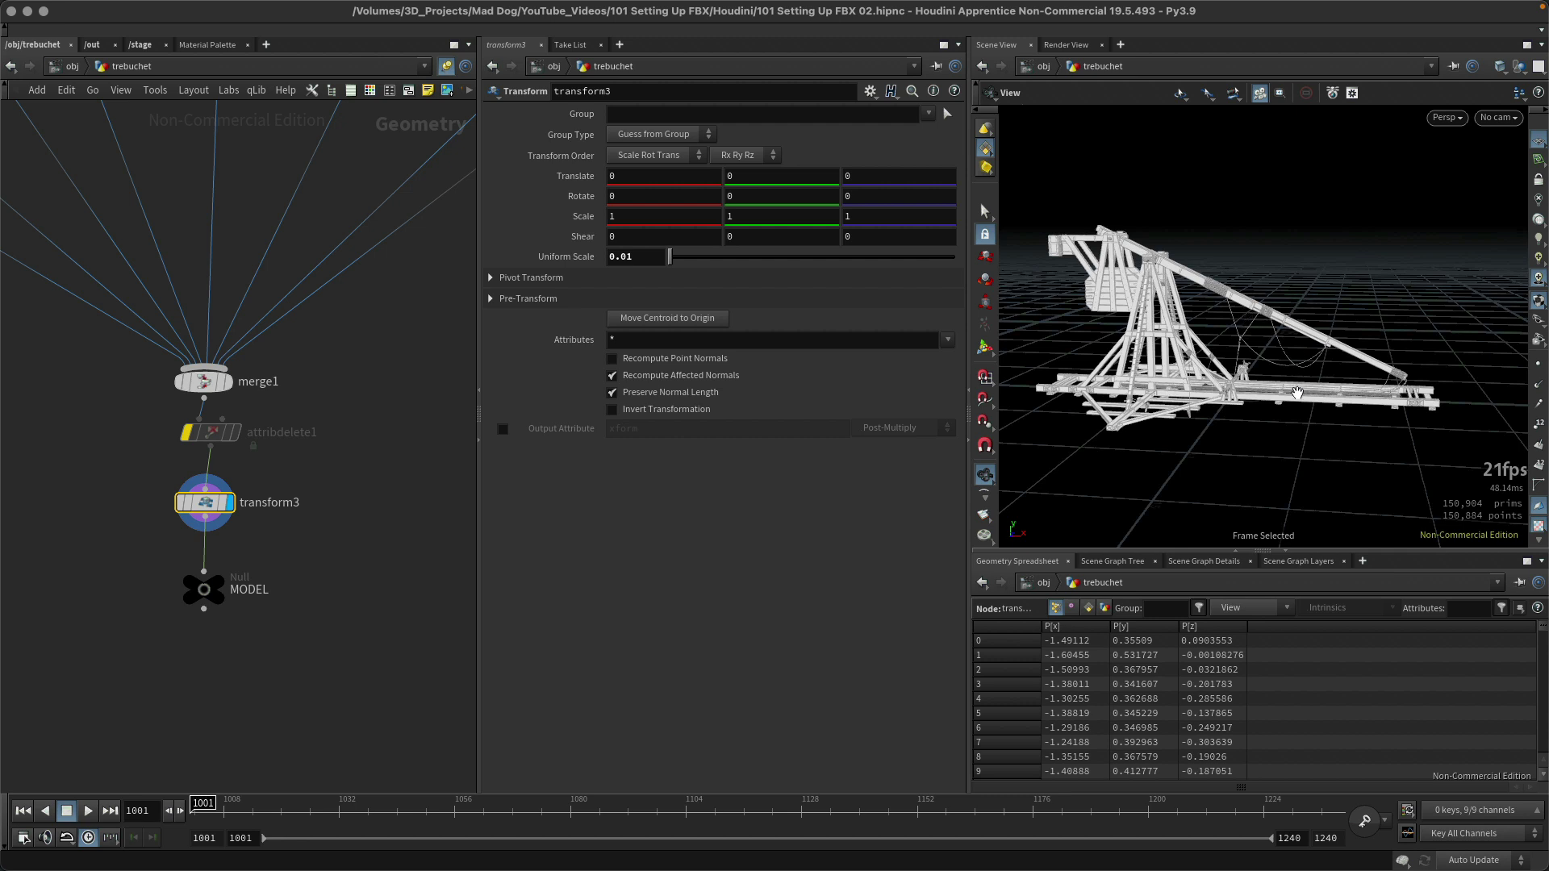
scroll(1142, 267, up, 2)
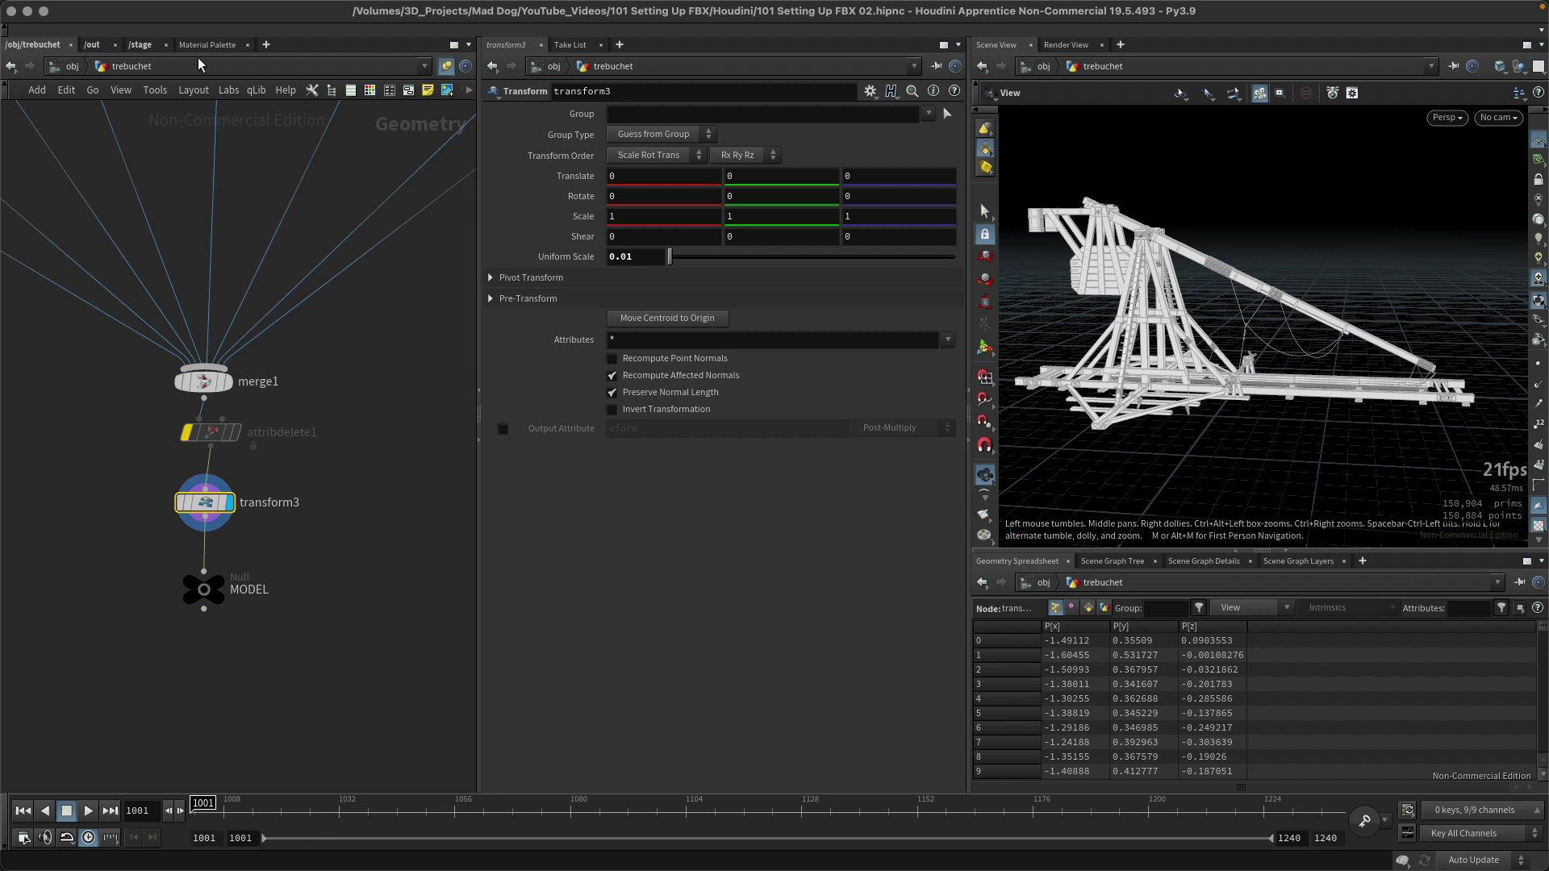
click(168, 9)
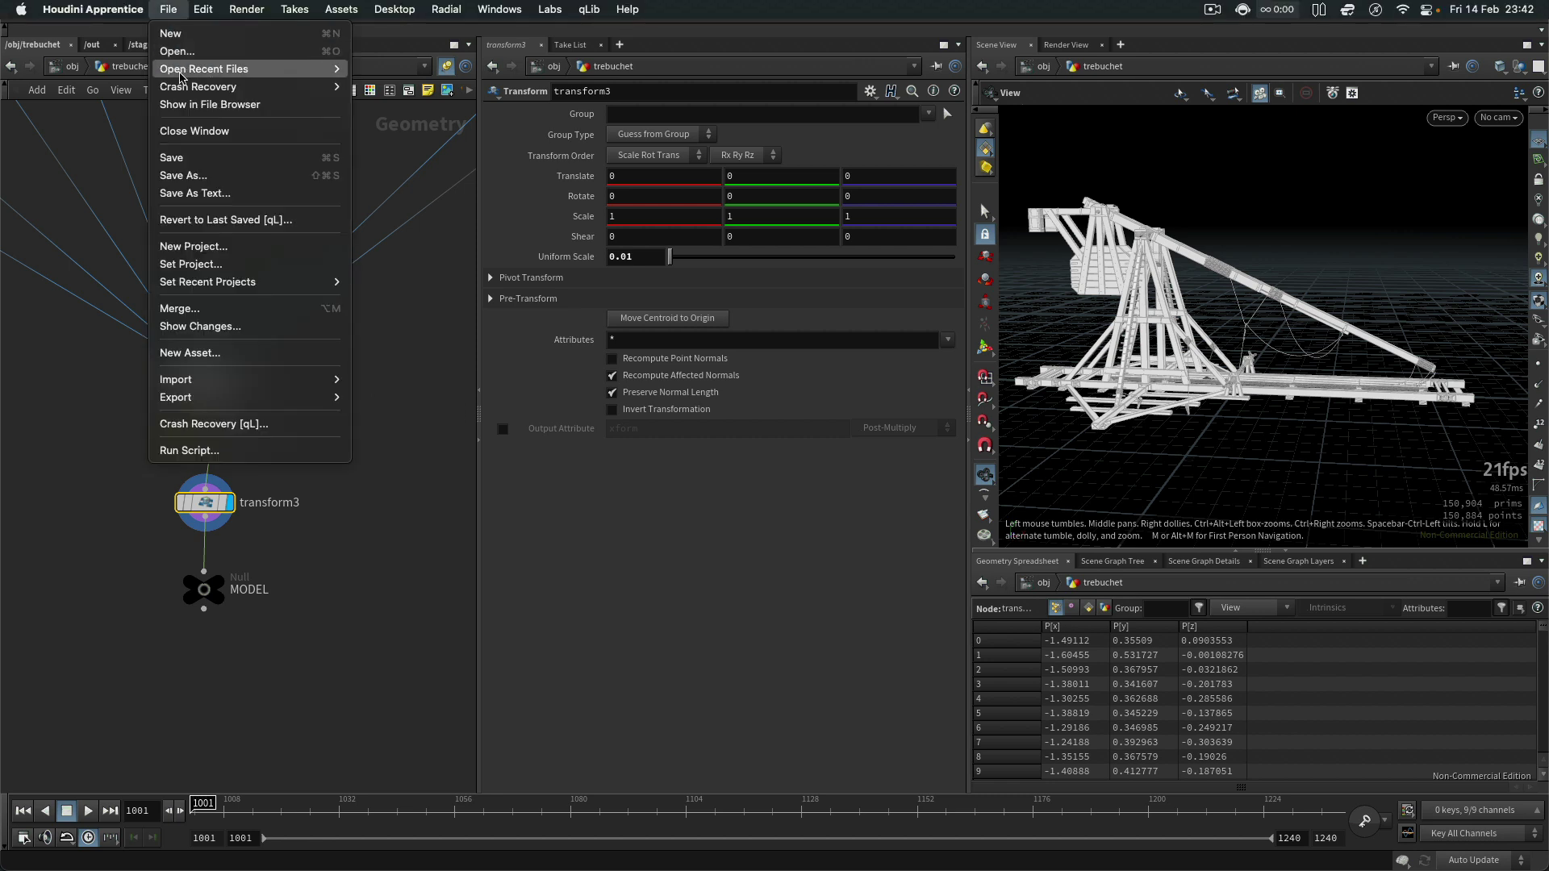
mouse_move(251, 380)
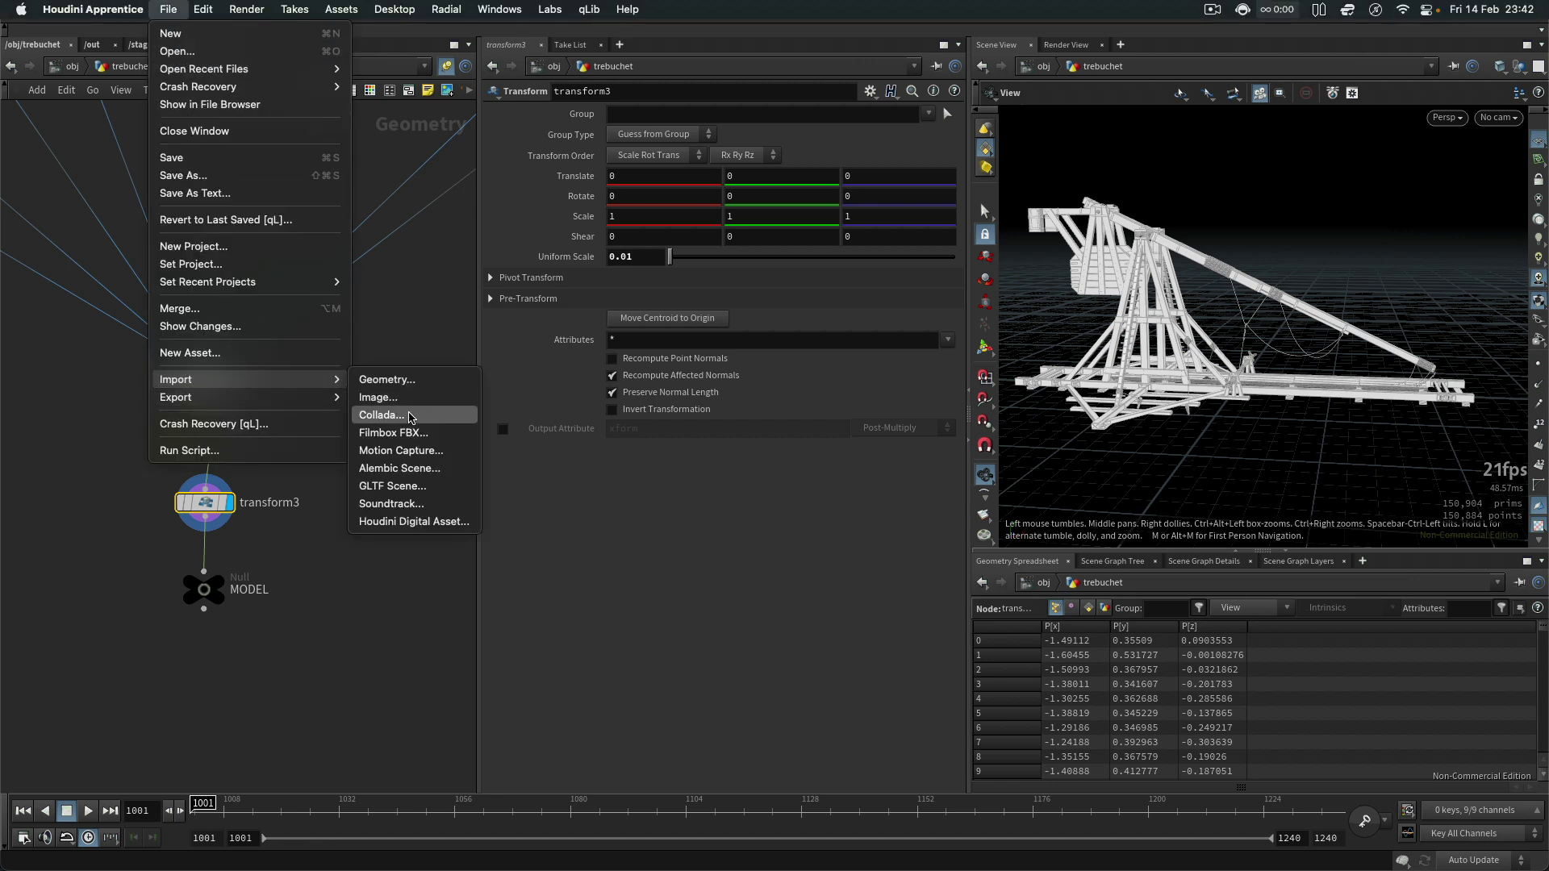
click(395, 433)
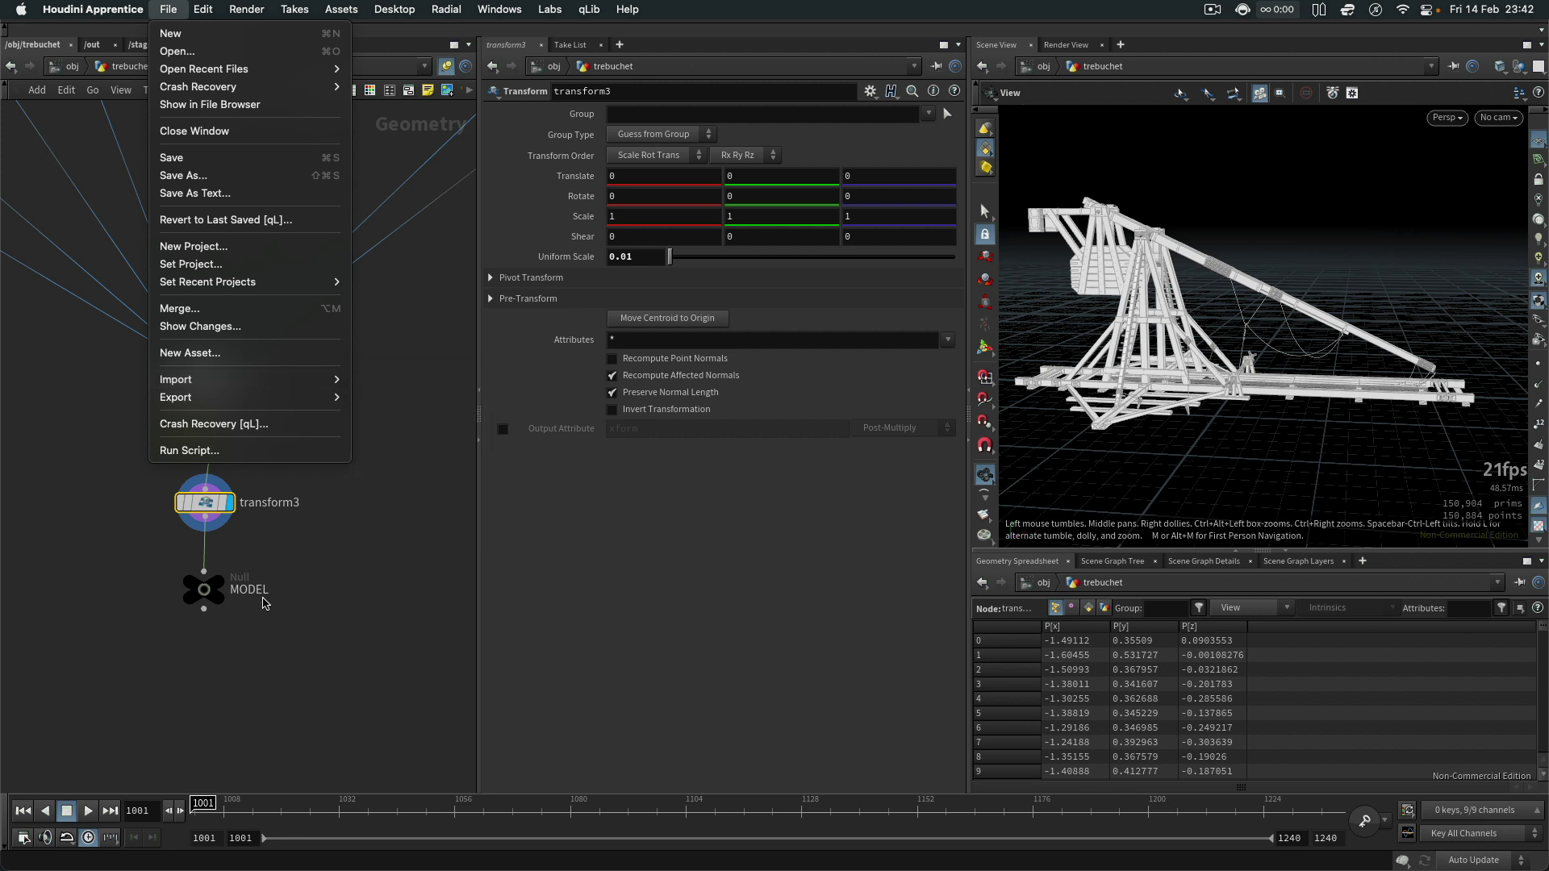